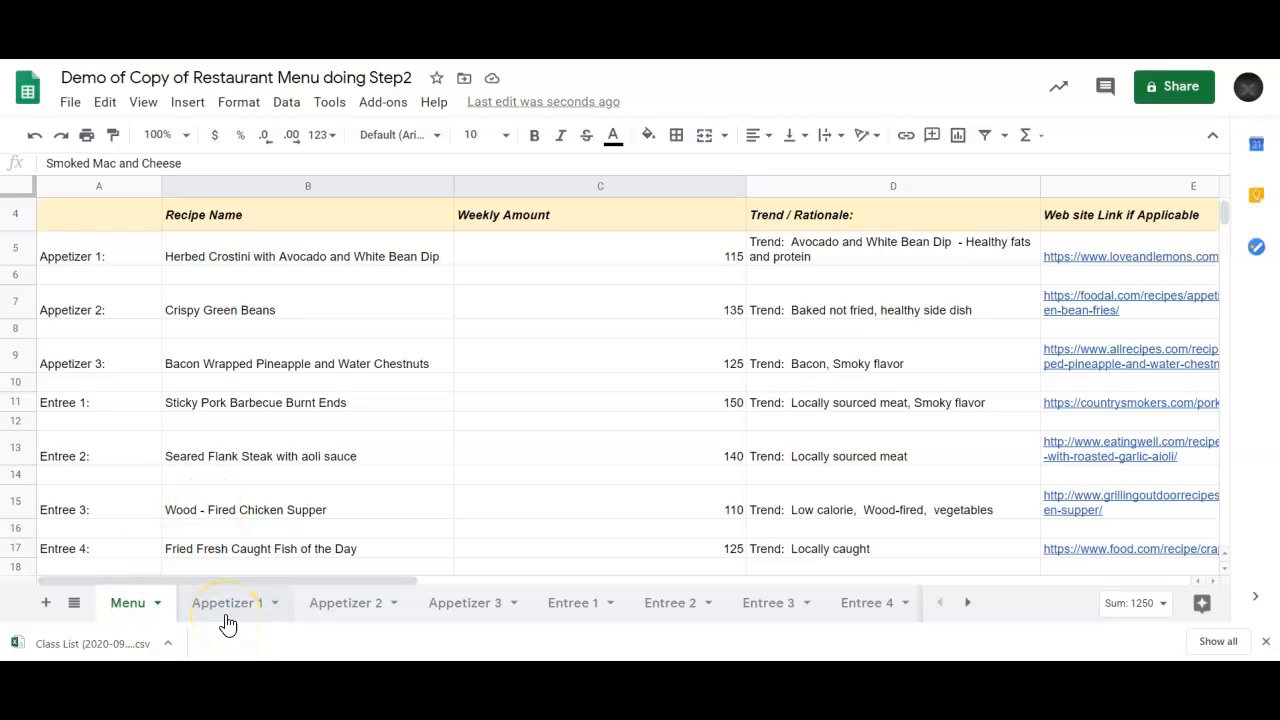
- Look through the Appetizer 1, Appetizer 2, Appetizer 3 and Entree 1 recipe sheets, then return to Appetizer 1
{"action": "left_click", "coordinate": [125, 605]}
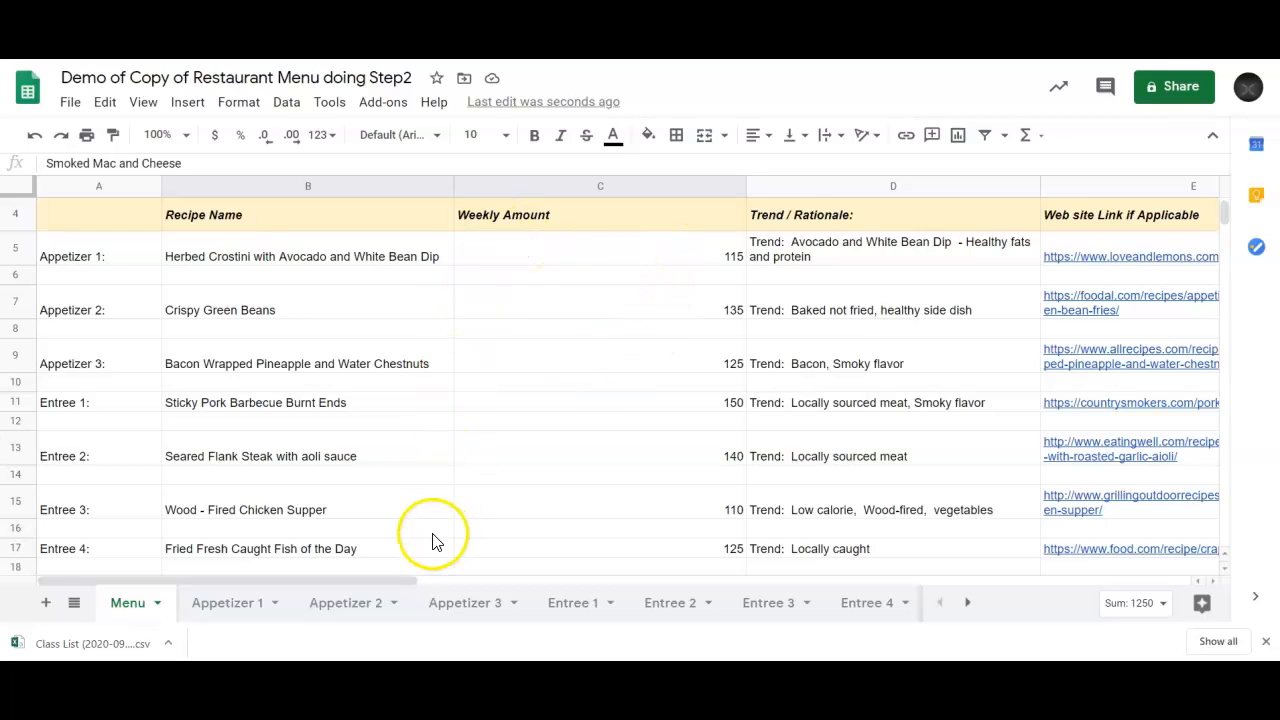
{"action": "left_click", "coordinate": [236, 606]}
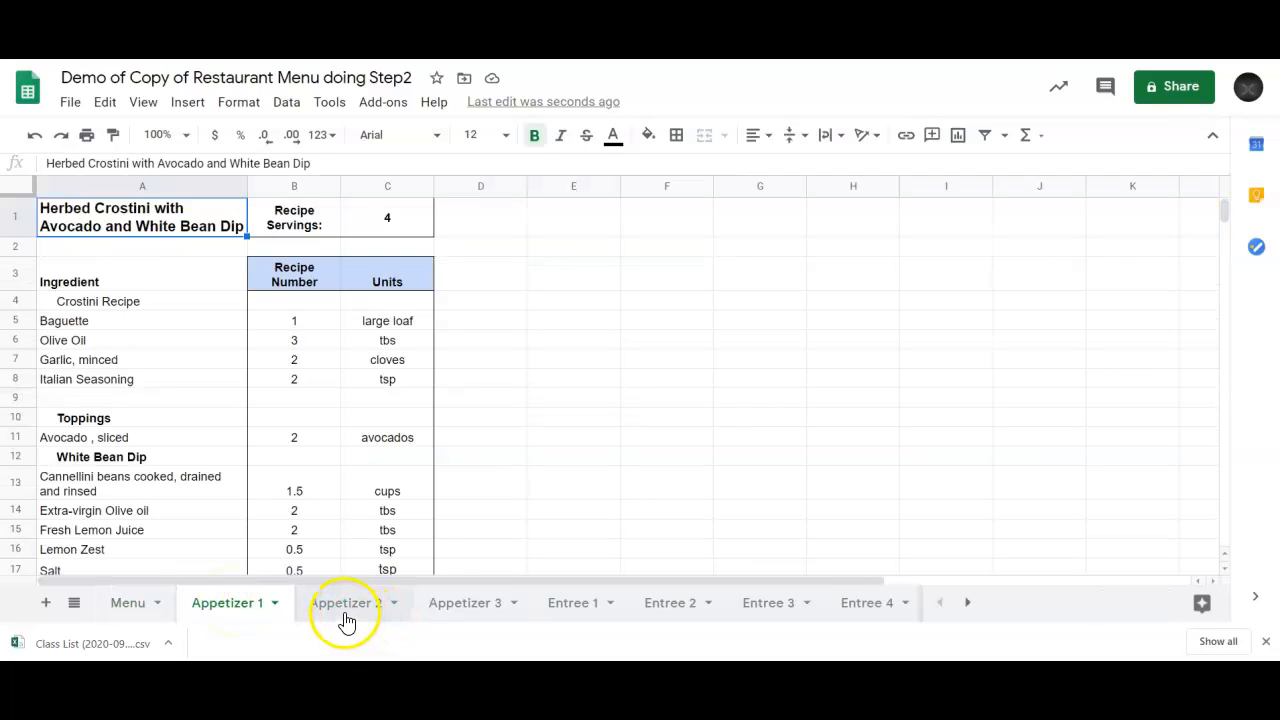
{"action": "left_click", "coordinate": [345, 619]}
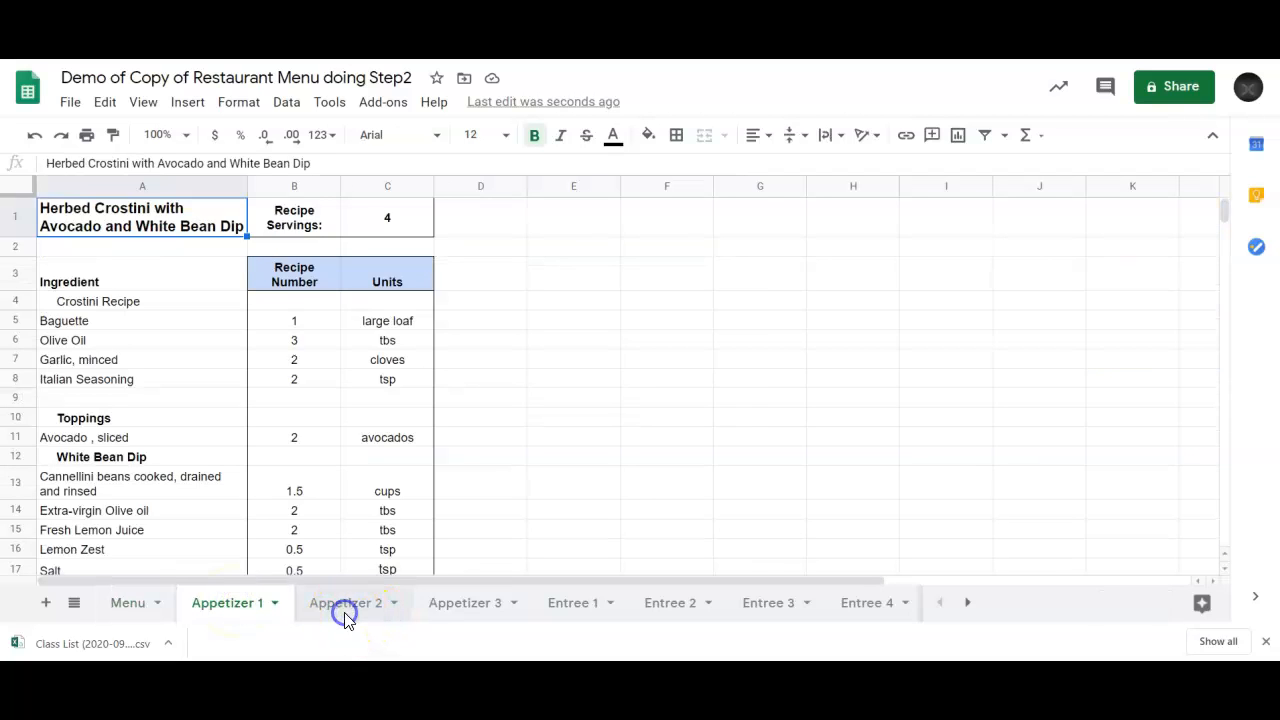
{"action": "left_click", "coordinate": [464, 617]}
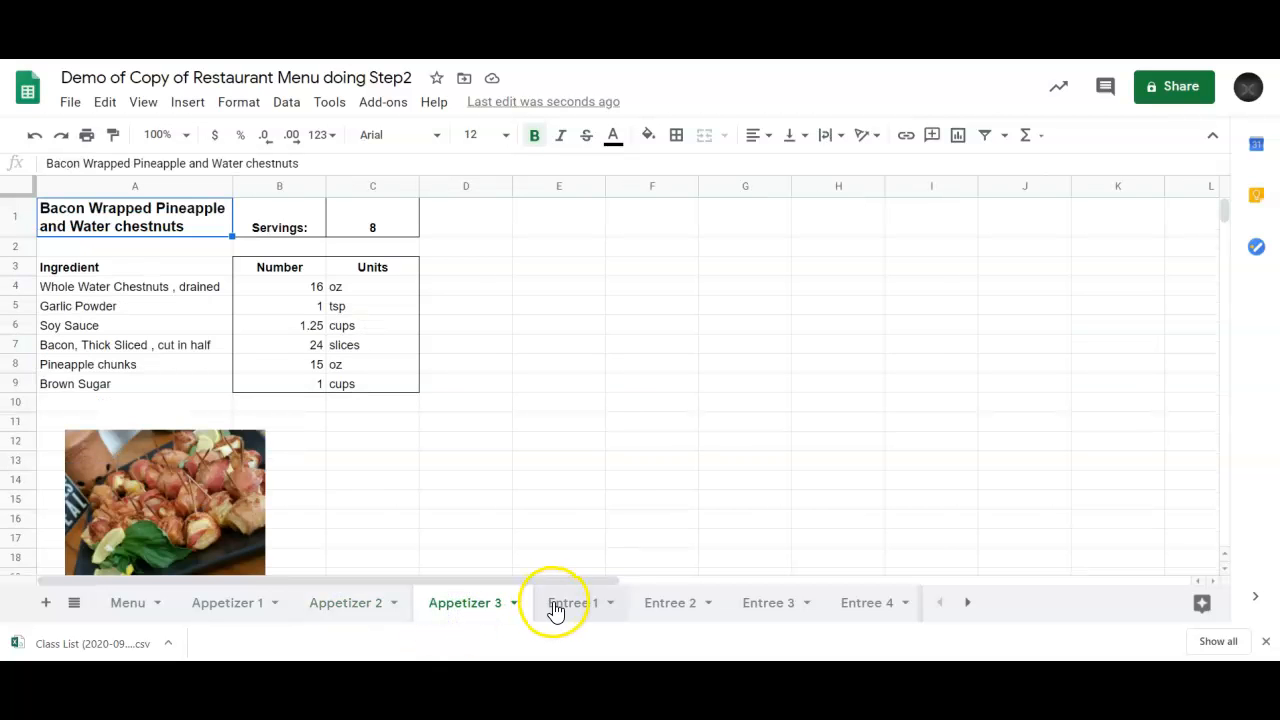
{"action": "left_click", "coordinate": [556, 610]}
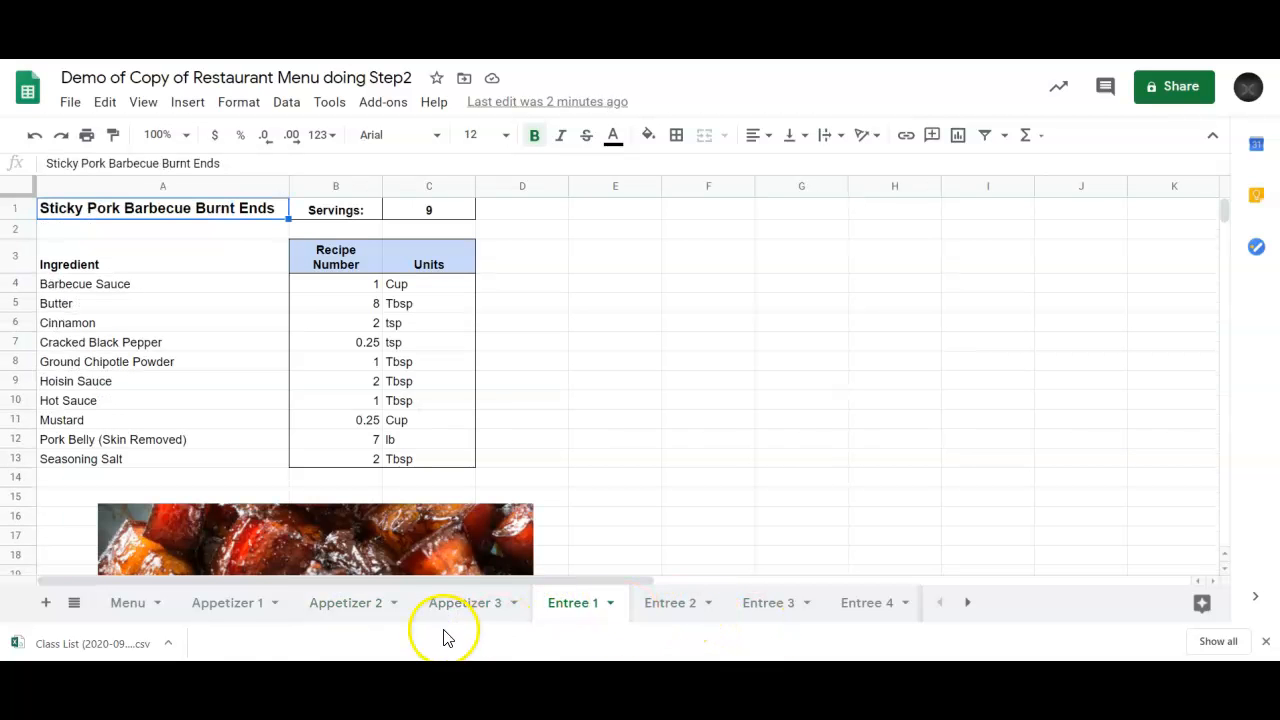
{"action": "left_click", "coordinate": [226, 608]}
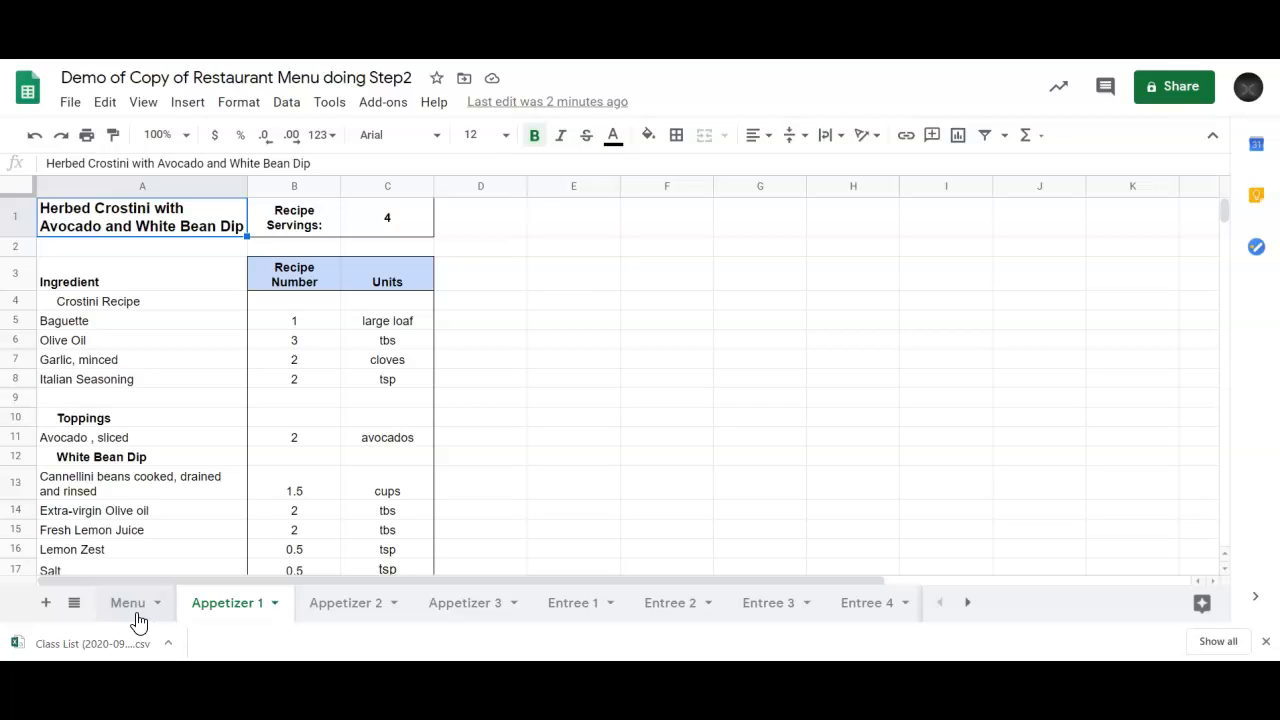
{"action": "left_click", "coordinate": [211, 615]}
{"action": "left_click", "coordinate": [127, 611]}
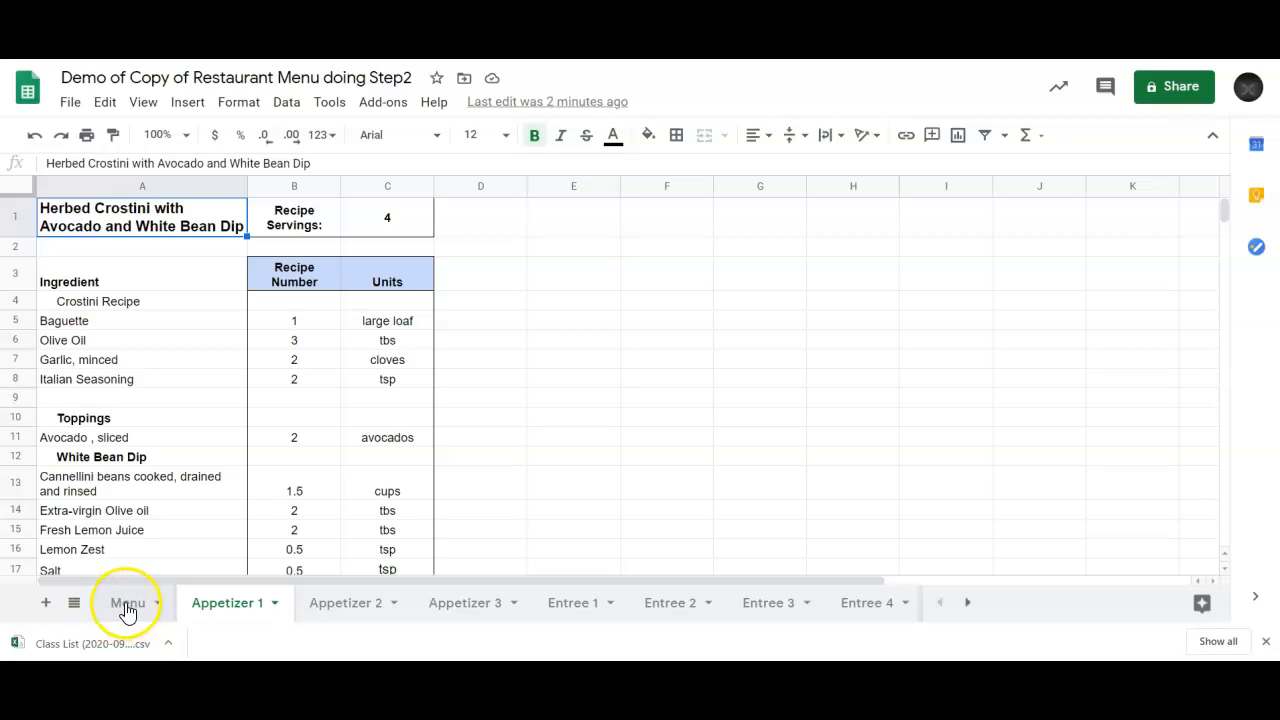
- Use the list of all sheets to view the Menu sheet and return to Appetizer 1
{"action": "left_click", "coordinate": [74, 610]}
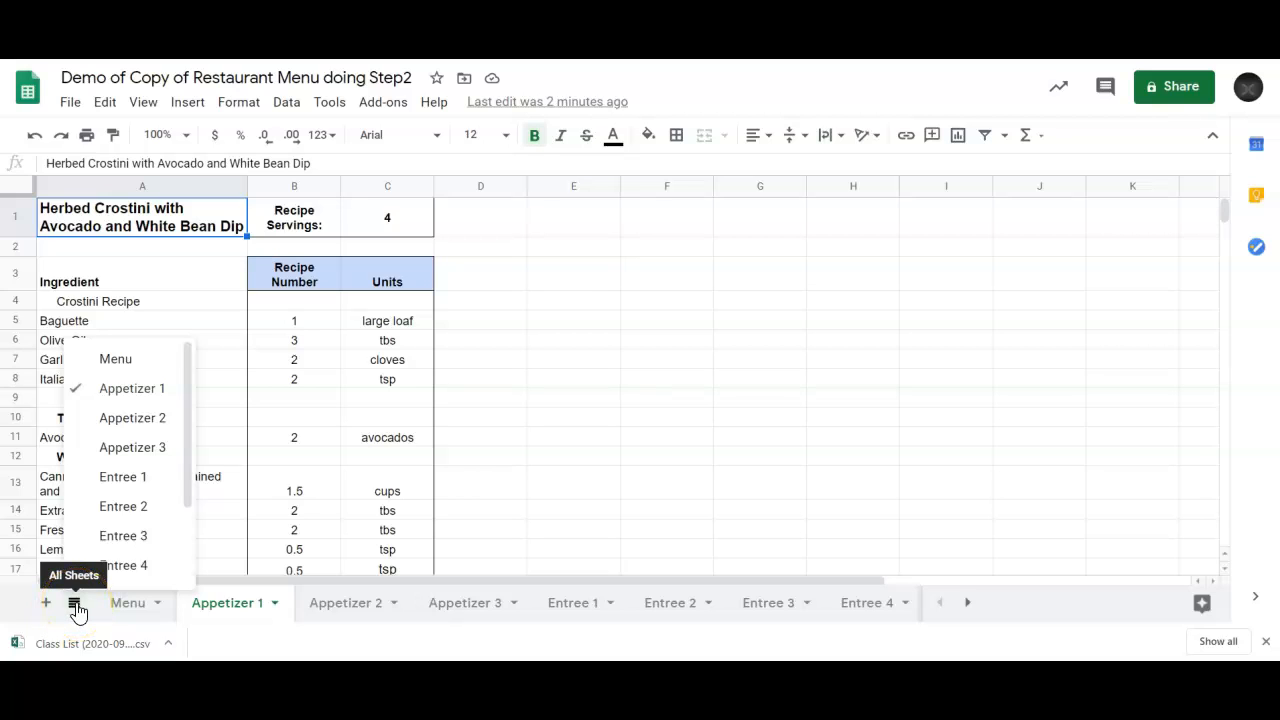
{"action": "left_click_drag", "start_coordinate": [187, 483], "coordinate": [194, 443]}
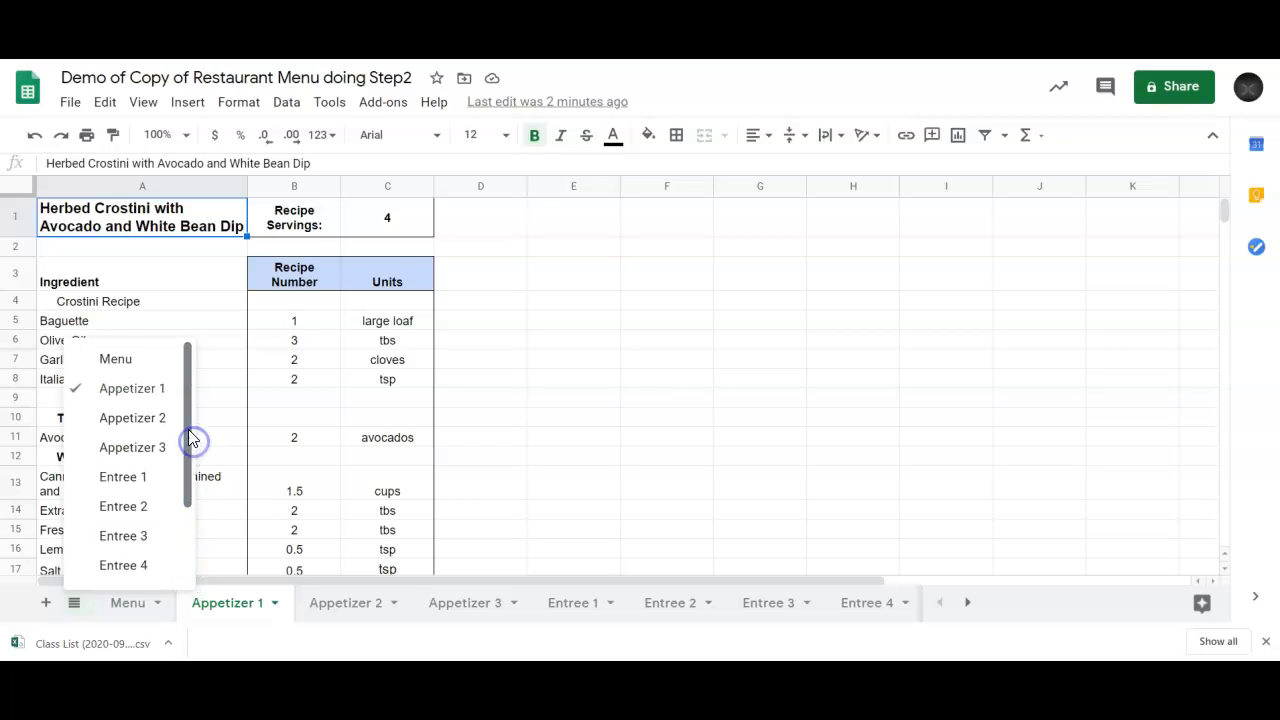
{"action": "left_click", "coordinate": [115, 362]}
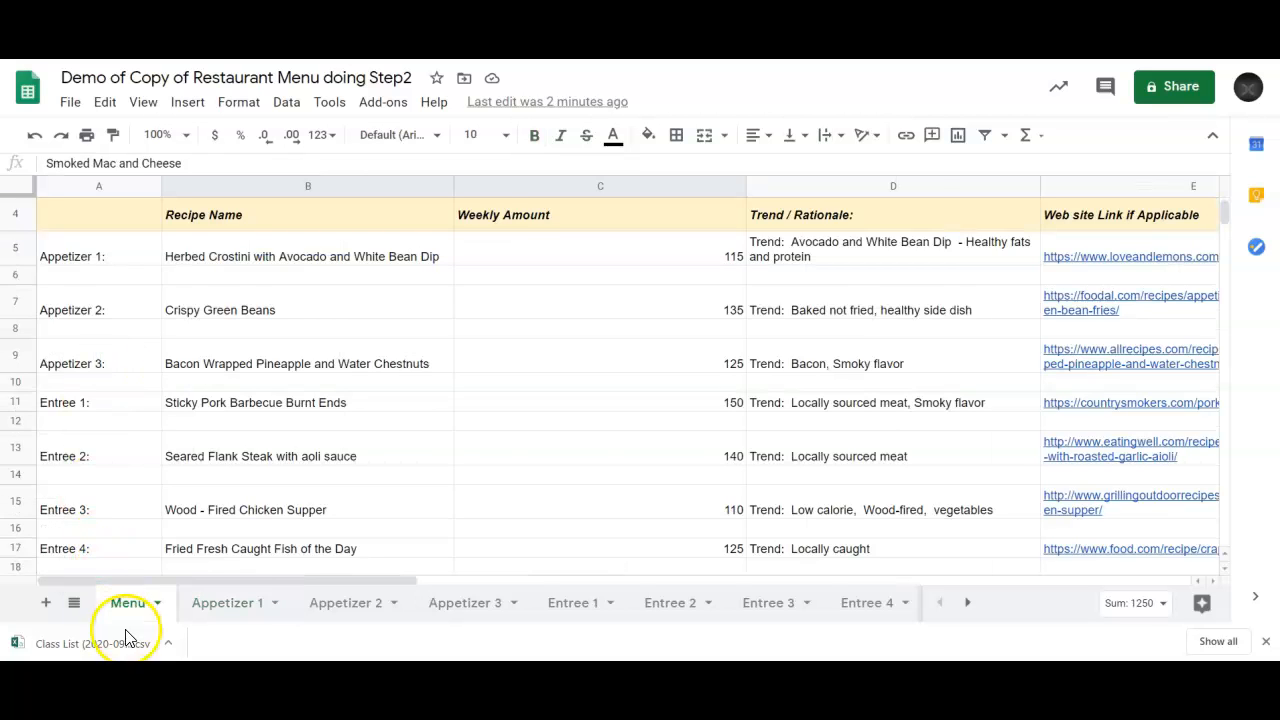
{"action": "left_click", "coordinate": [75, 603]}
{"action": "left_click", "coordinate": [131, 389]}
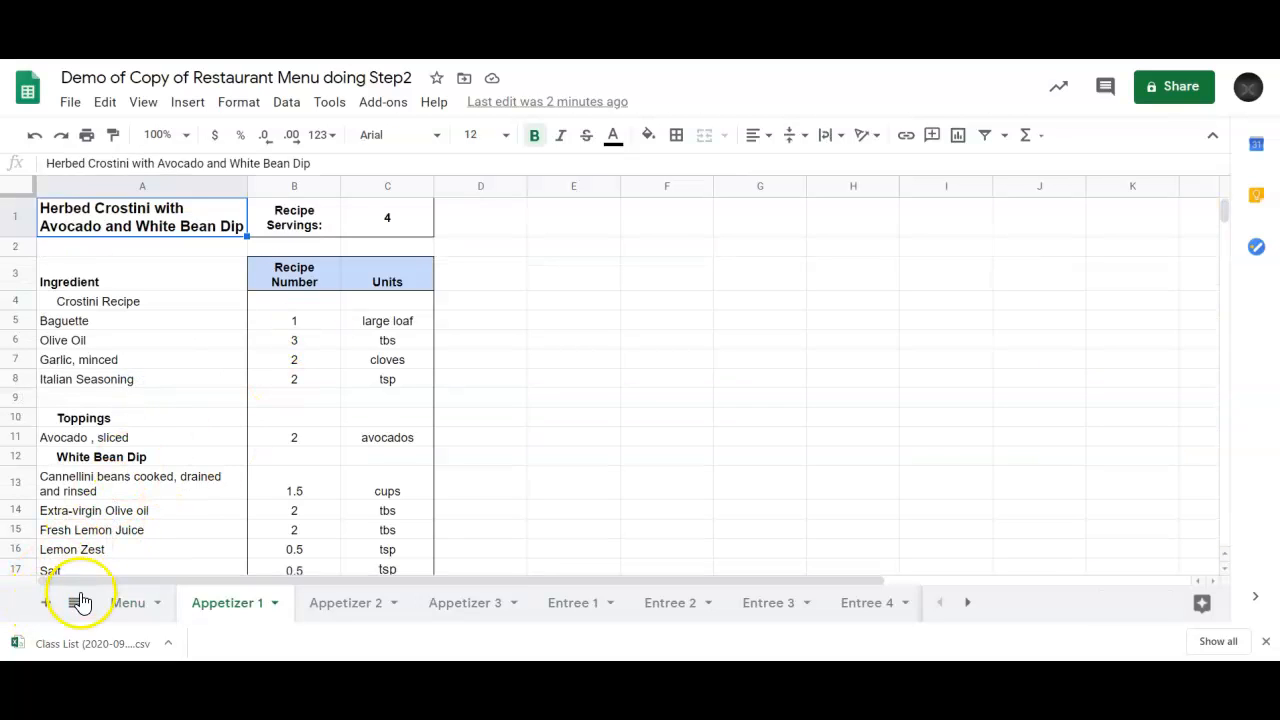
- View the Appetizer 2, Appetizer 3 and Dessert 2 recipe sheets, then return to the Menu sheet
{"action": "left_click", "coordinate": [344, 618]}
{"action": "left_click", "coordinate": [462, 617]}
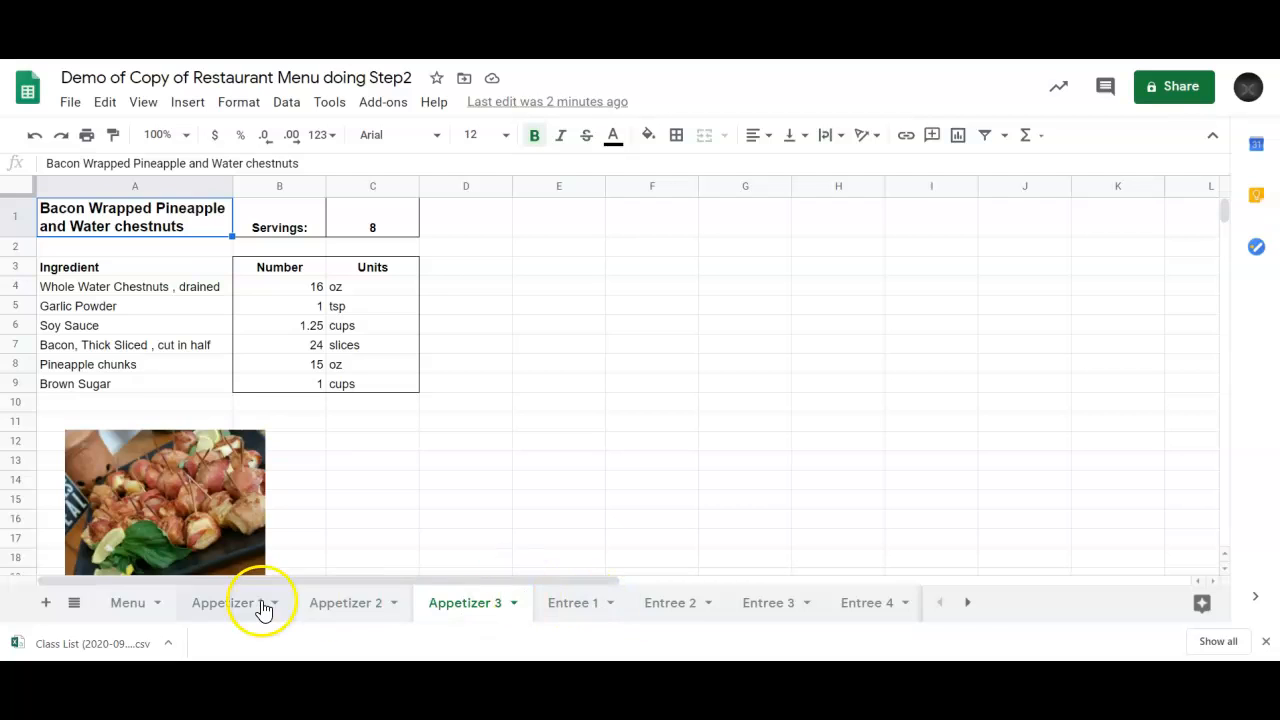
{"action": "left_click", "coordinate": [969, 607]}
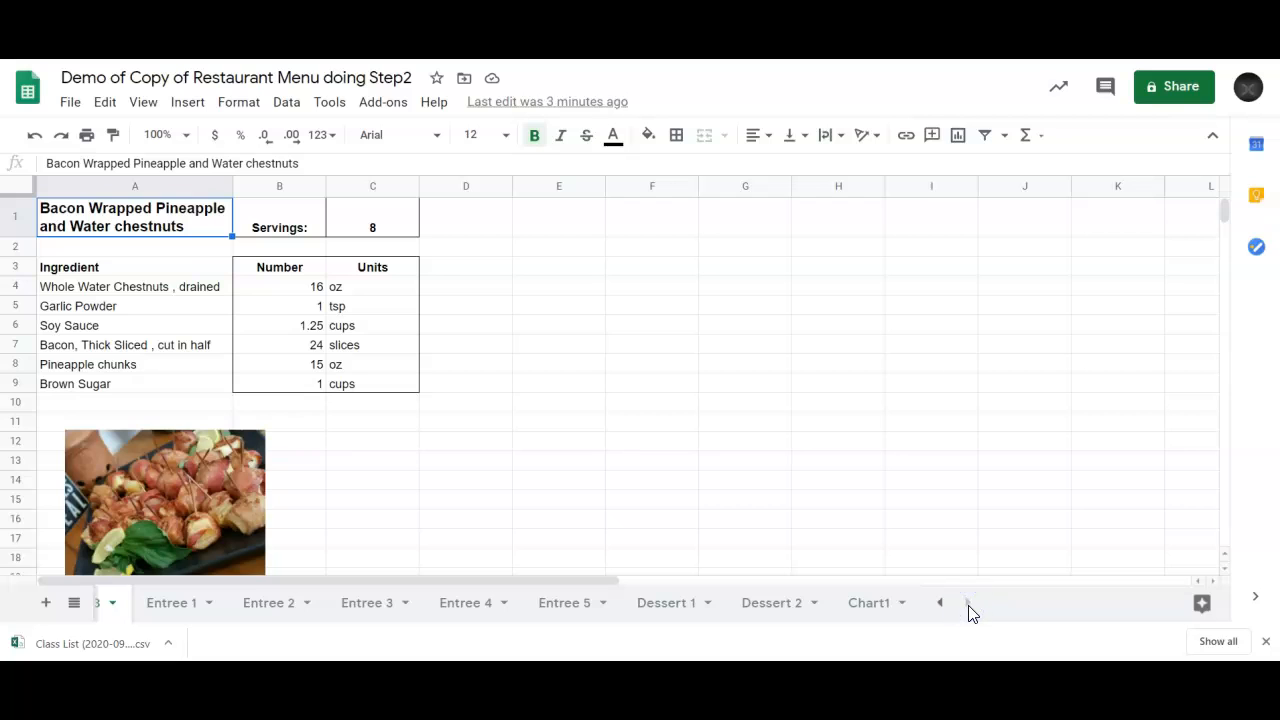
{"action": "left_click", "coordinate": [761, 603]}
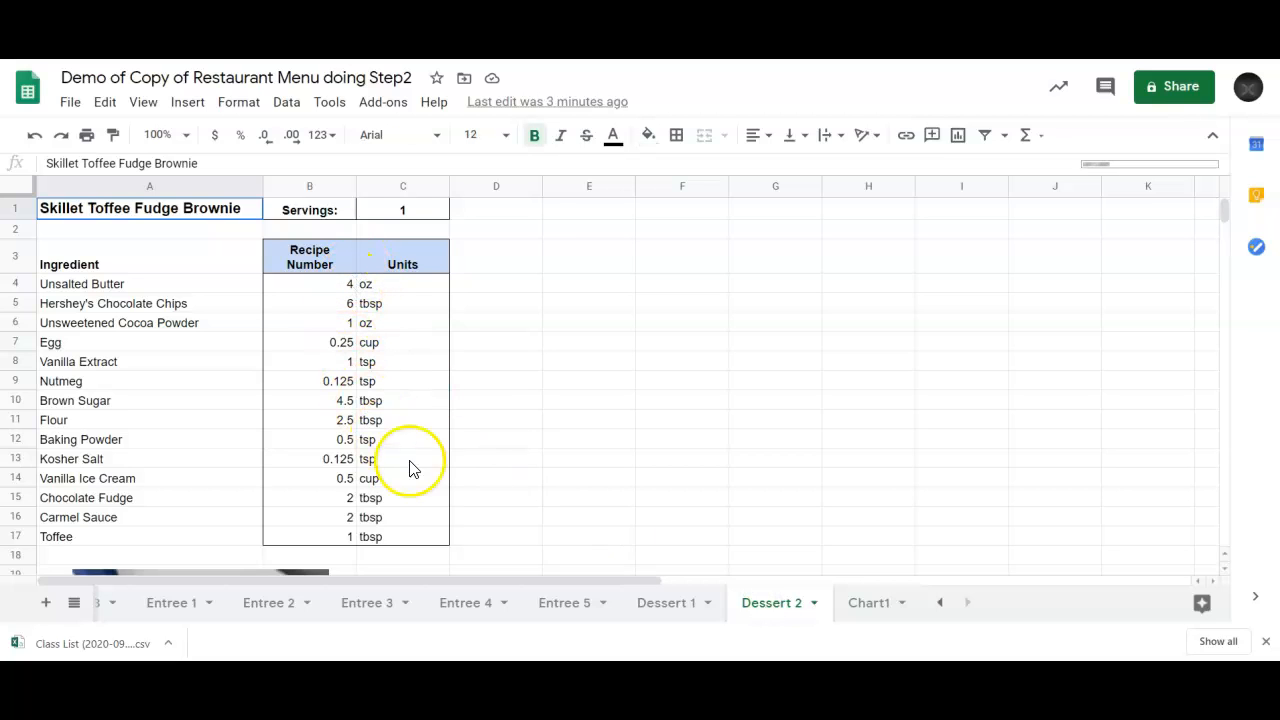
{"action": "left_click", "coordinate": [941, 607]}
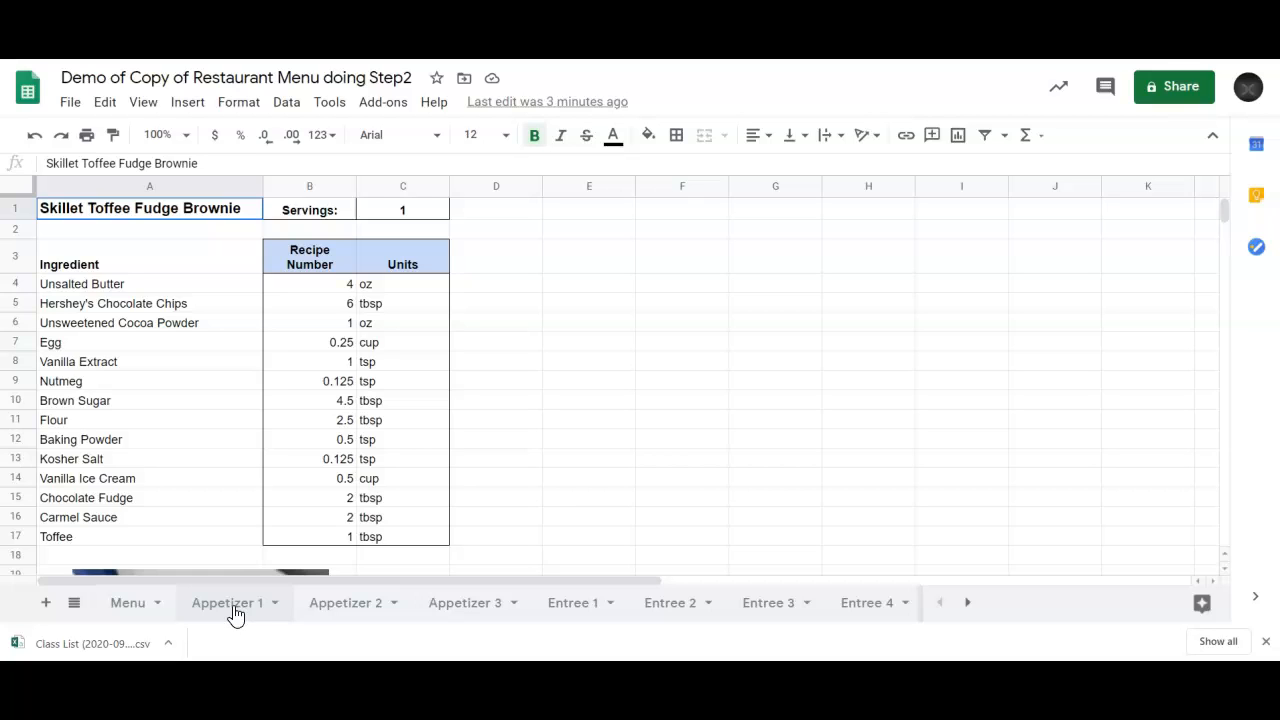
{"action": "left_click", "coordinate": [120, 603]}
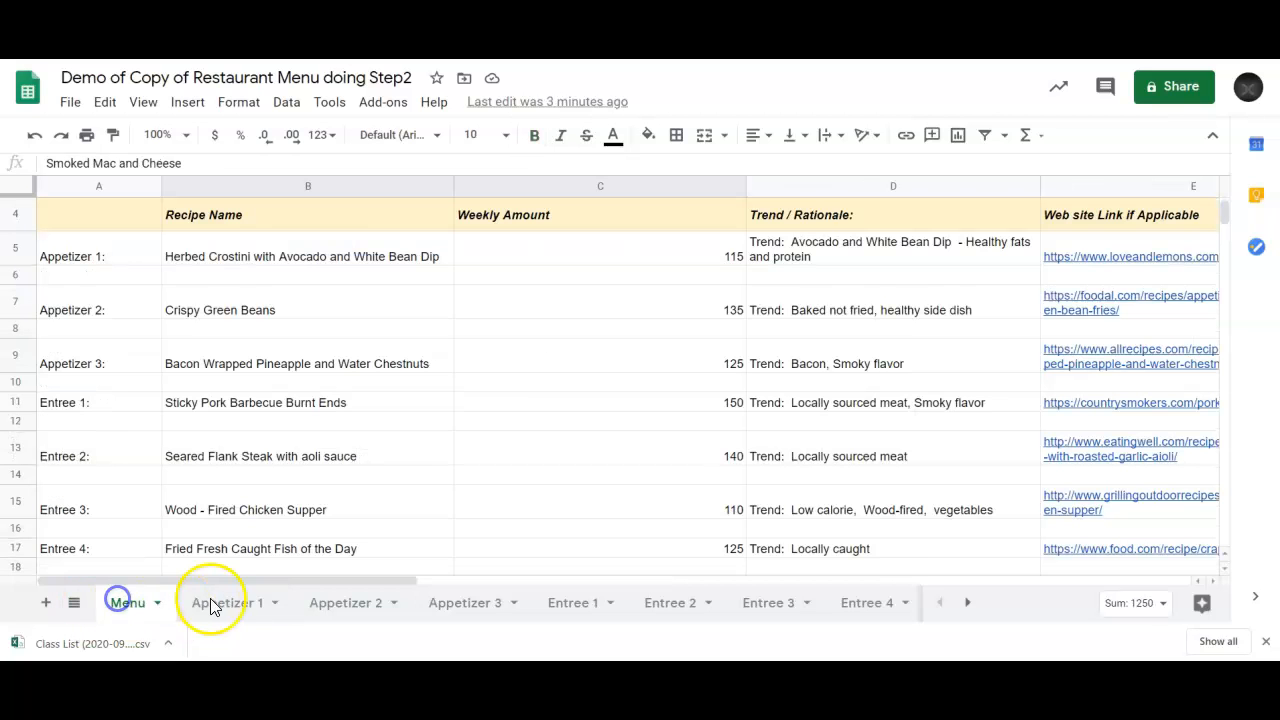
- Add the column heading "Amount per Serving" in cell D3 of the Appetizer 1 sheet
{"action": "left_click", "coordinate": [212, 605]}
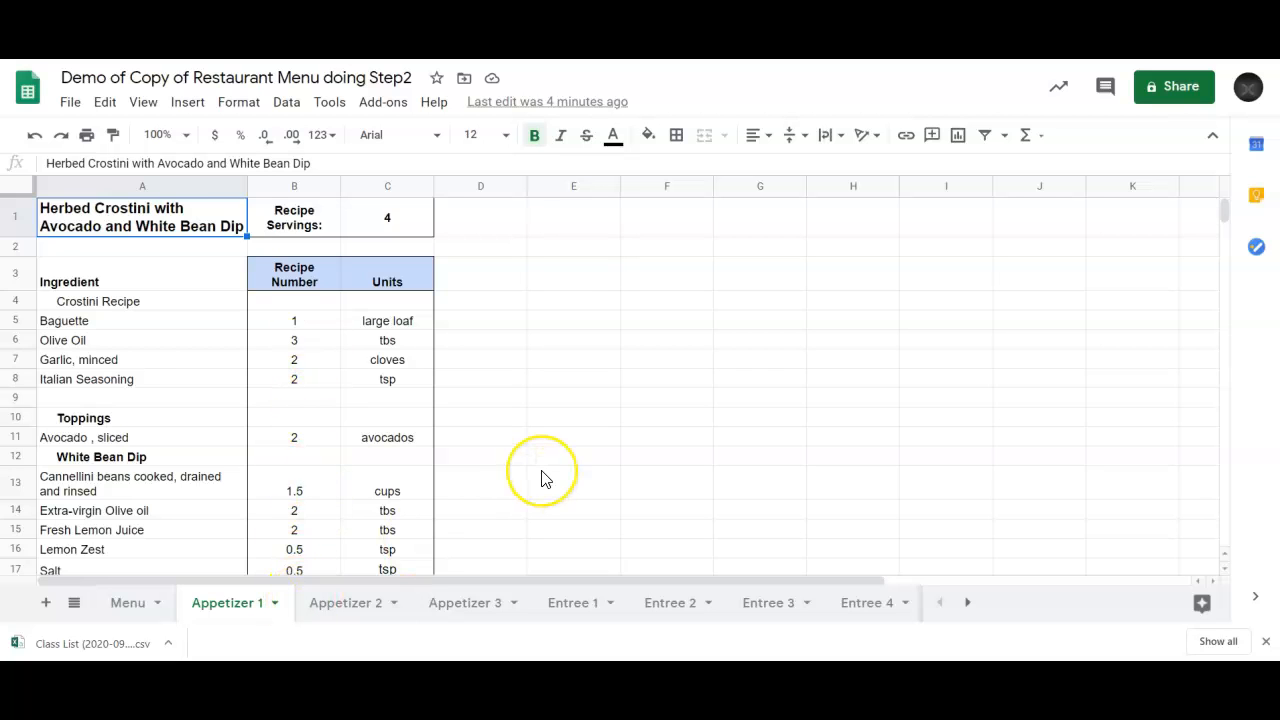
{"action": "scroll", "coordinate": [543, 477], "scroll_direction": "down", "scroll_amount": 1}
{"action": "scroll", "coordinate": [543, 477], "scroll_direction": "up", "scroll_amount": 1}
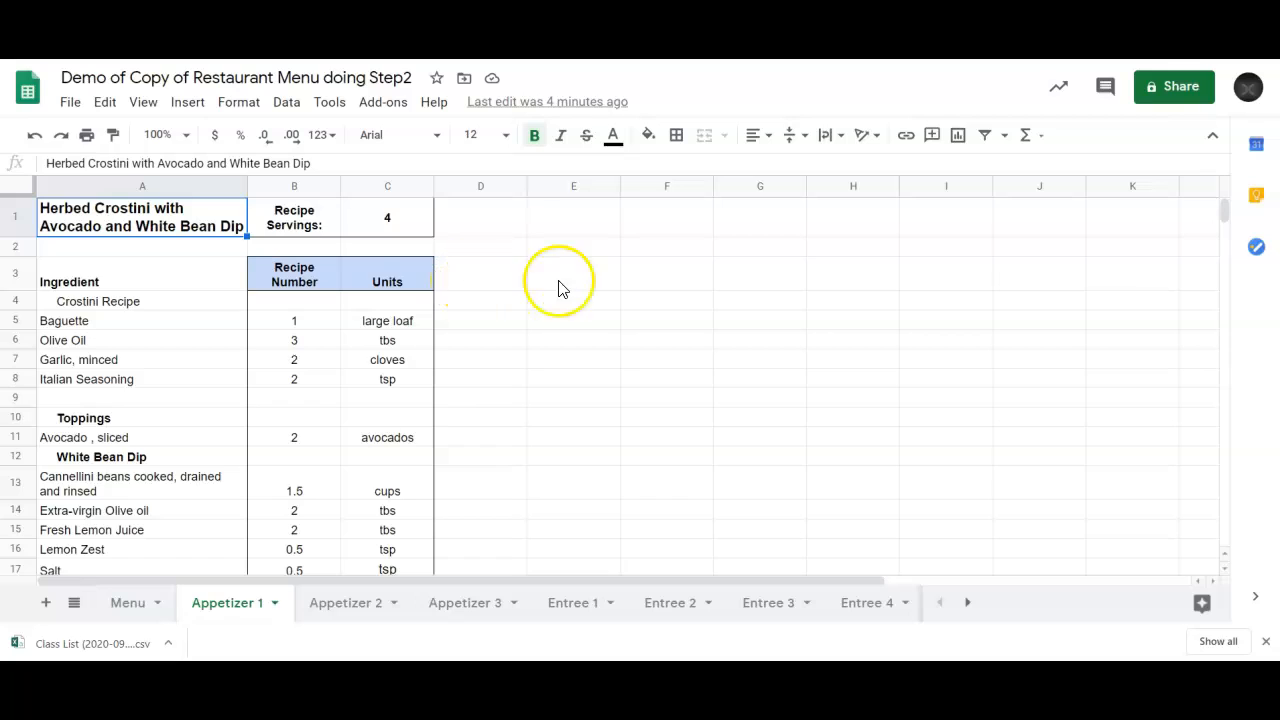
{"action": "left_click", "coordinate": [470, 289]}
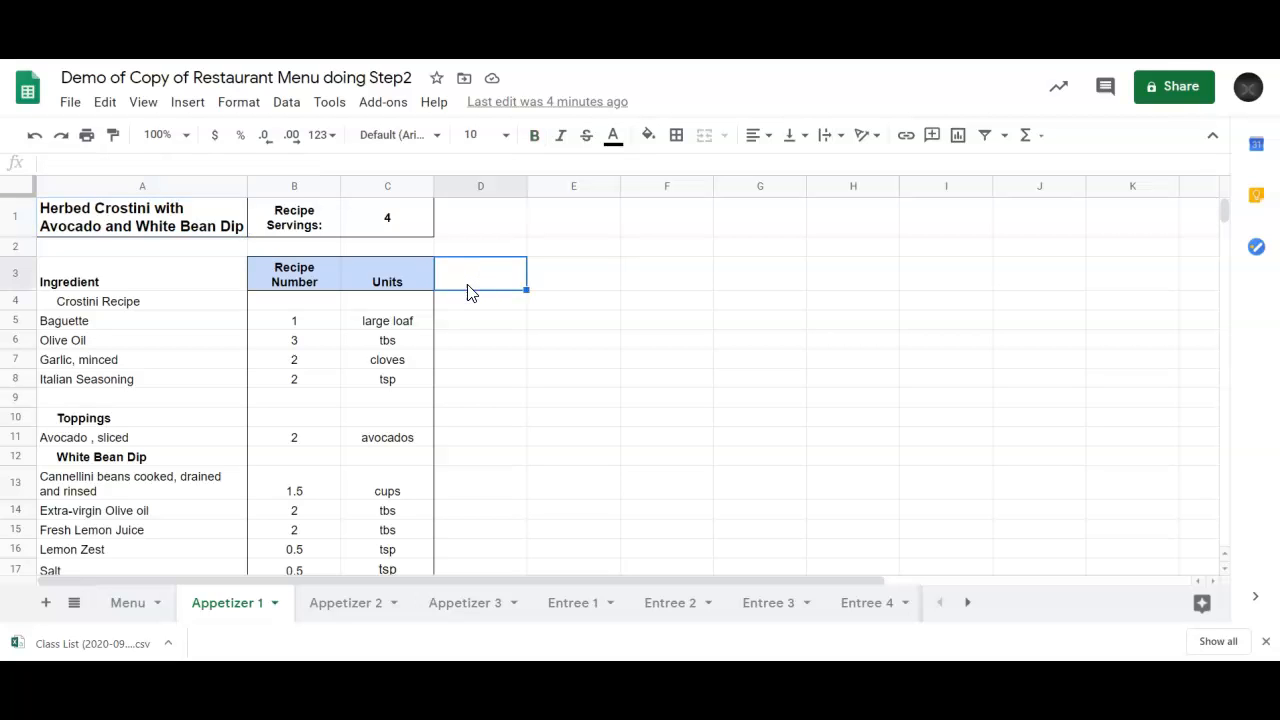
{"action": "type", "text": "Amount pe"}
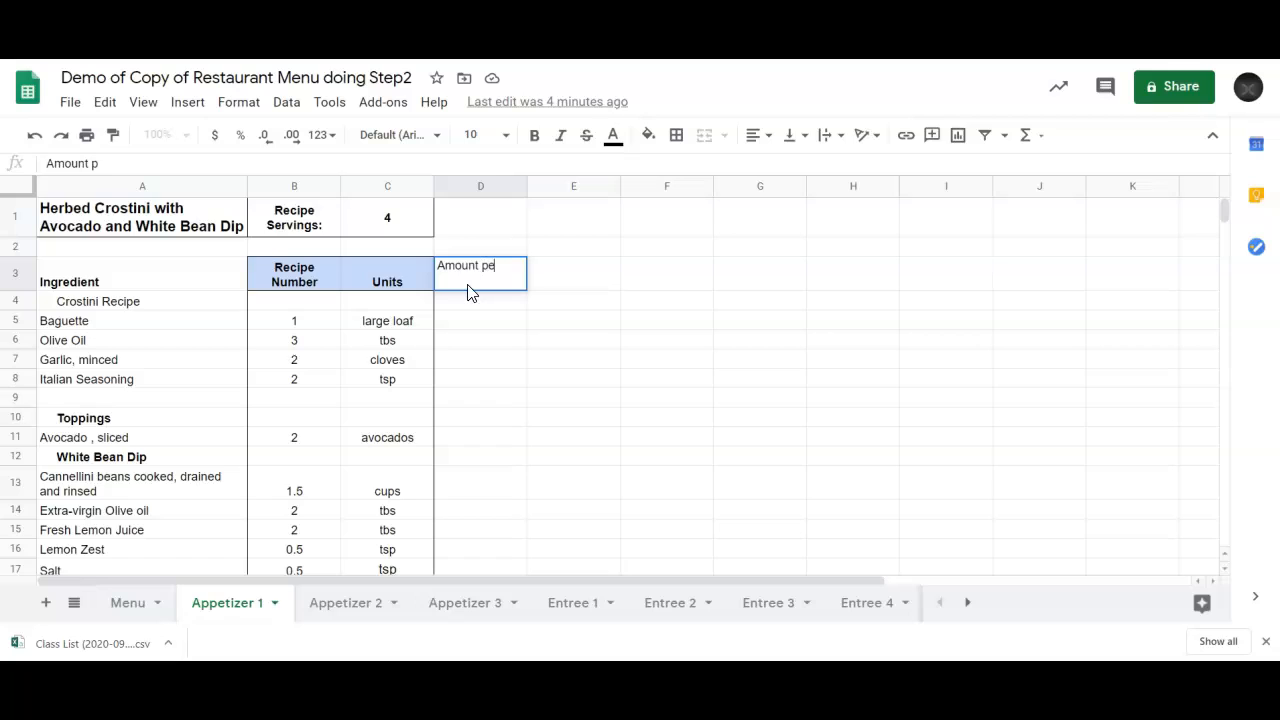
{"action": "type", "text": "r Serving"}
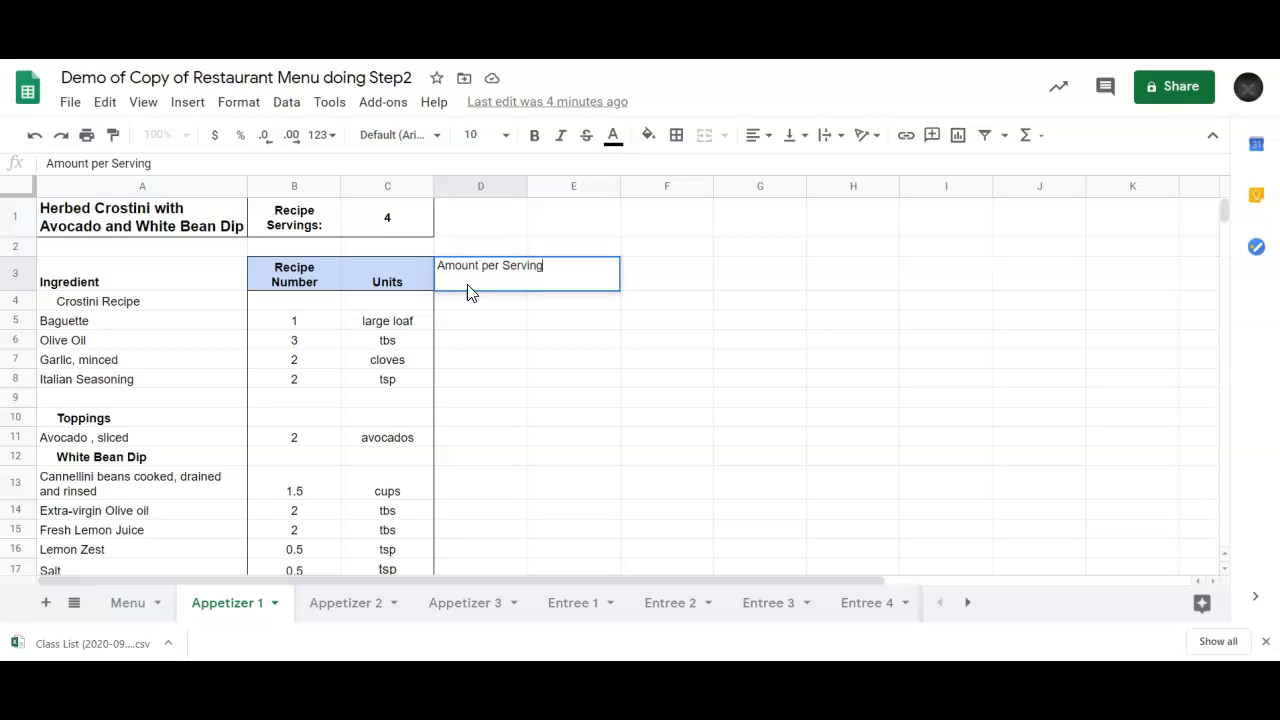
{"action": "key", "text": "Return"}
- Wrap the text of the "Amount per Serving" heading in cell D3
{"action": "left_click", "coordinate": [470, 287]}
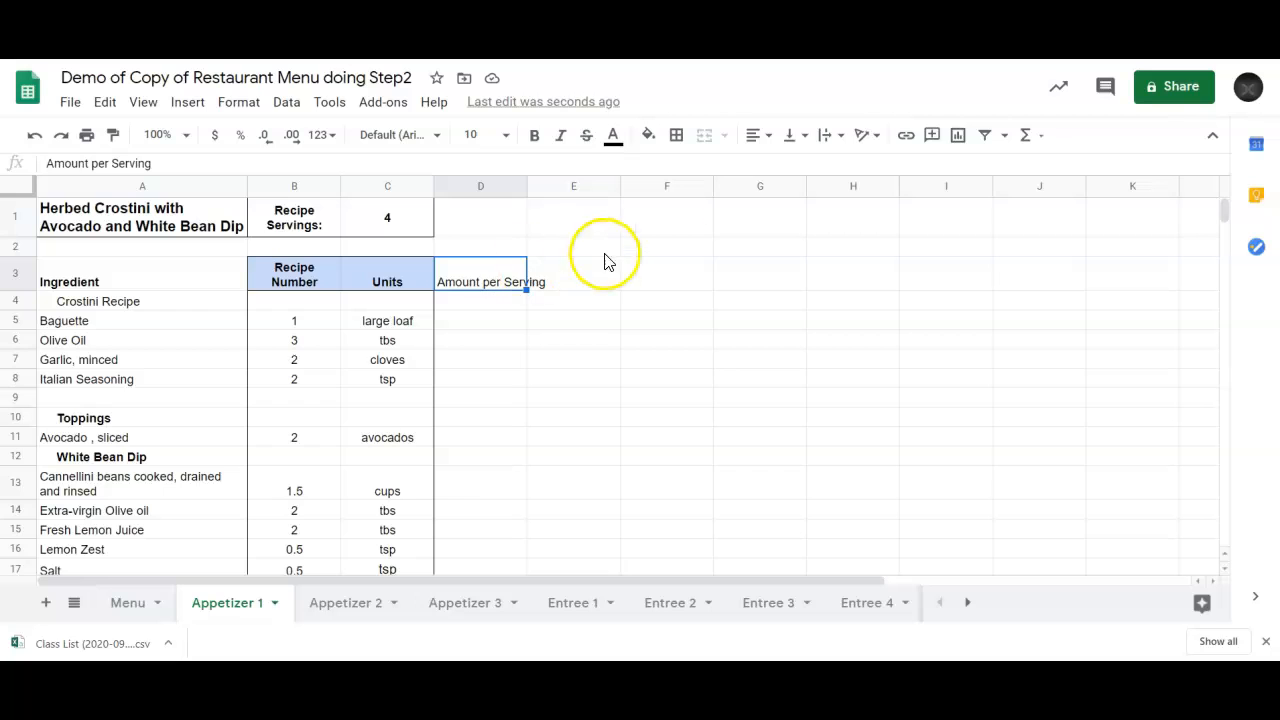
{"action": "left_click", "coordinate": [845, 140]}
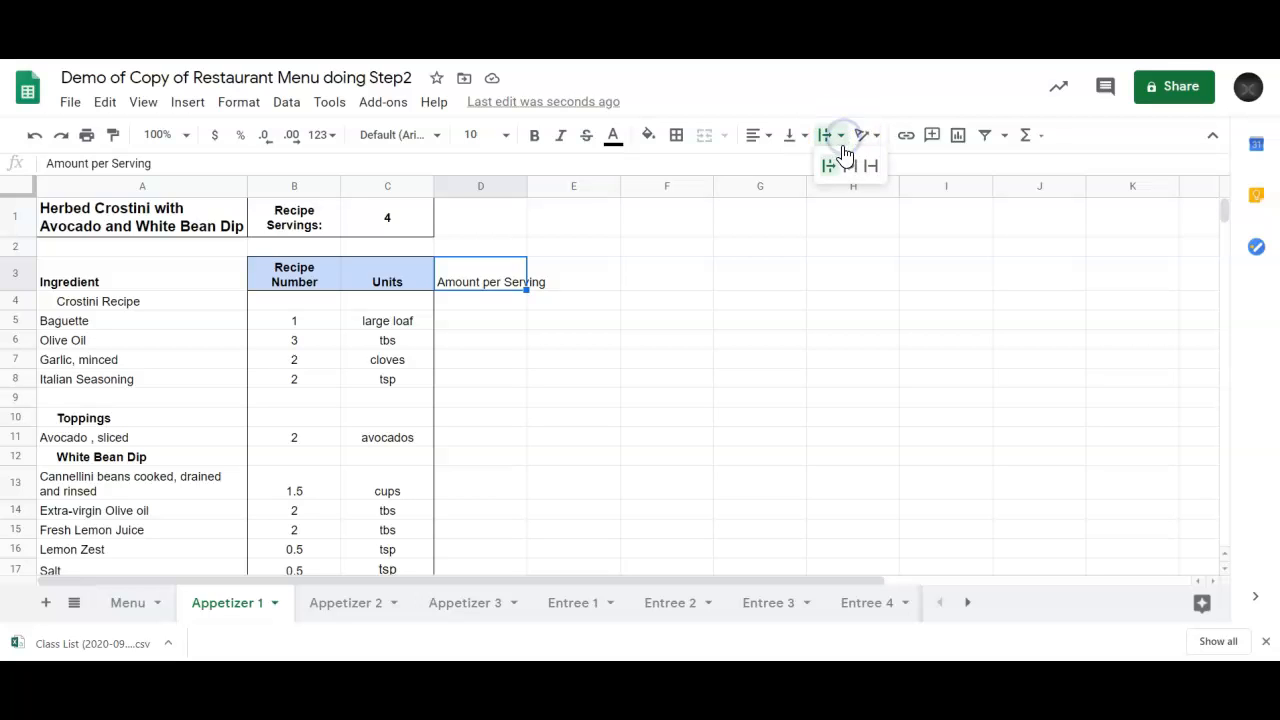
{"action": "left_click", "coordinate": [849, 171]}
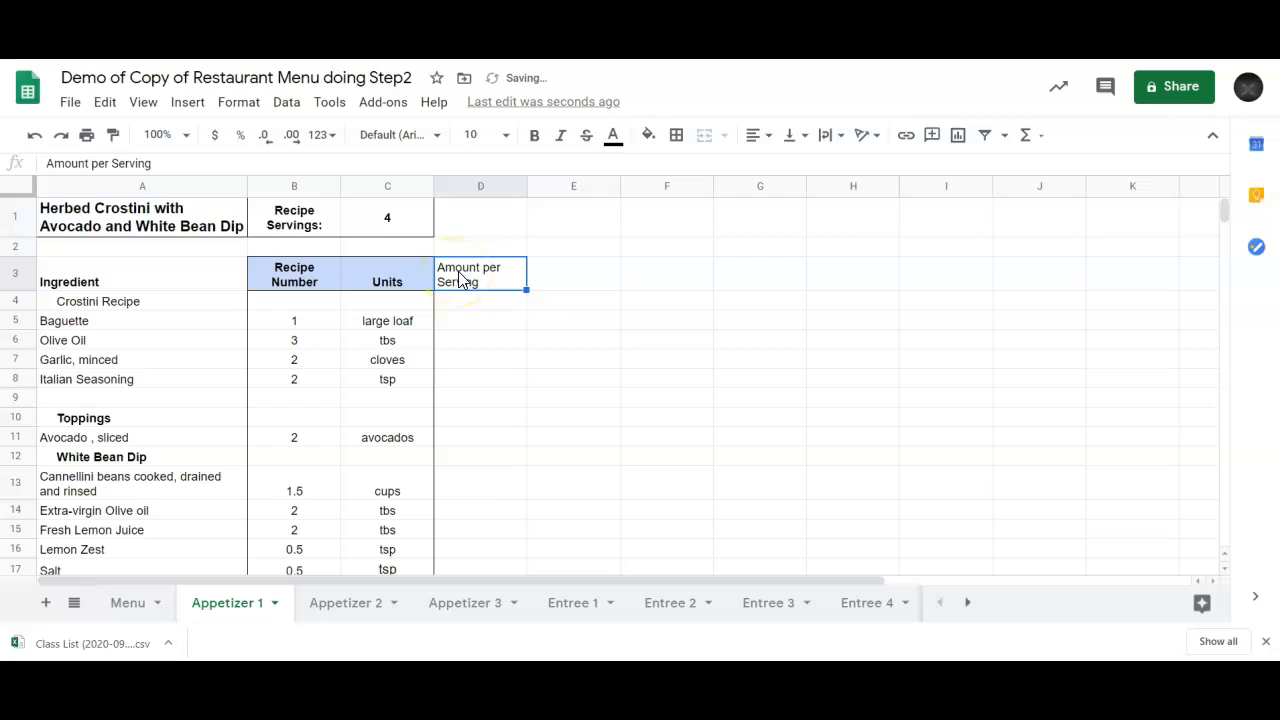
- Enter the formula =B5/C1 in cell D5 to divide the baguette amount by the recipe servings
{"action": "left_click", "coordinate": [477, 325]}
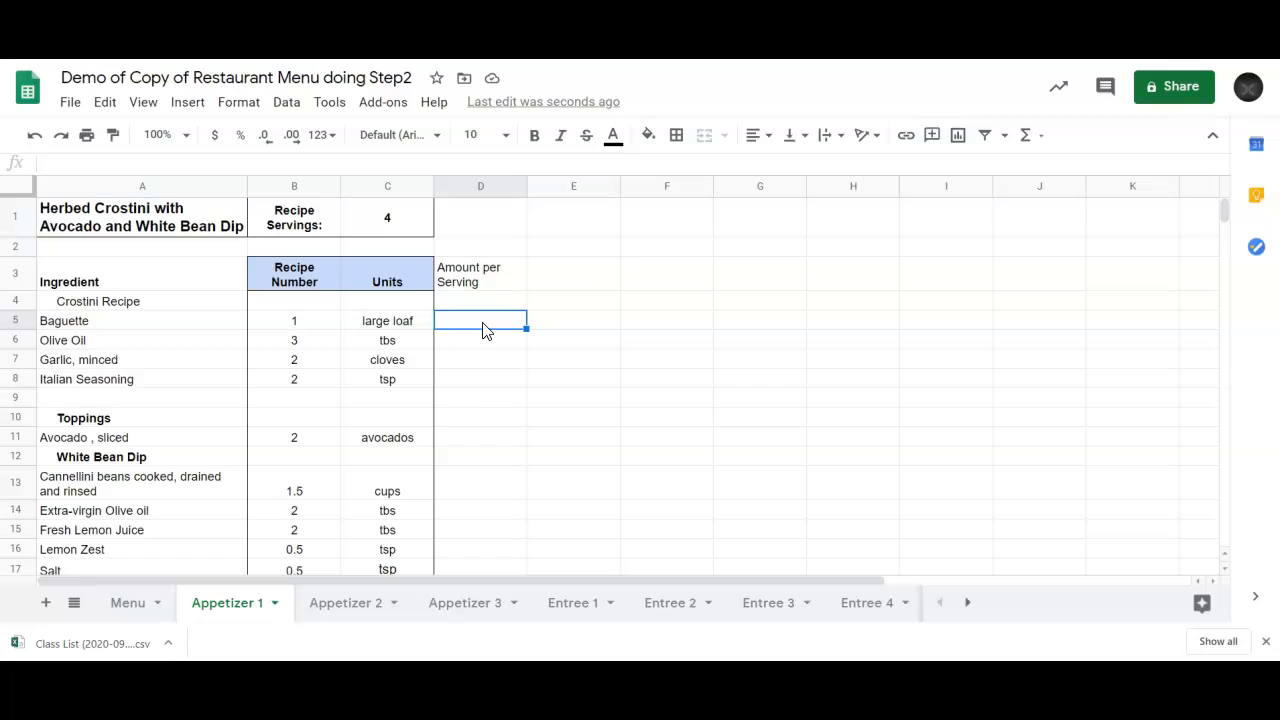
{"action": "type", "text": "="}
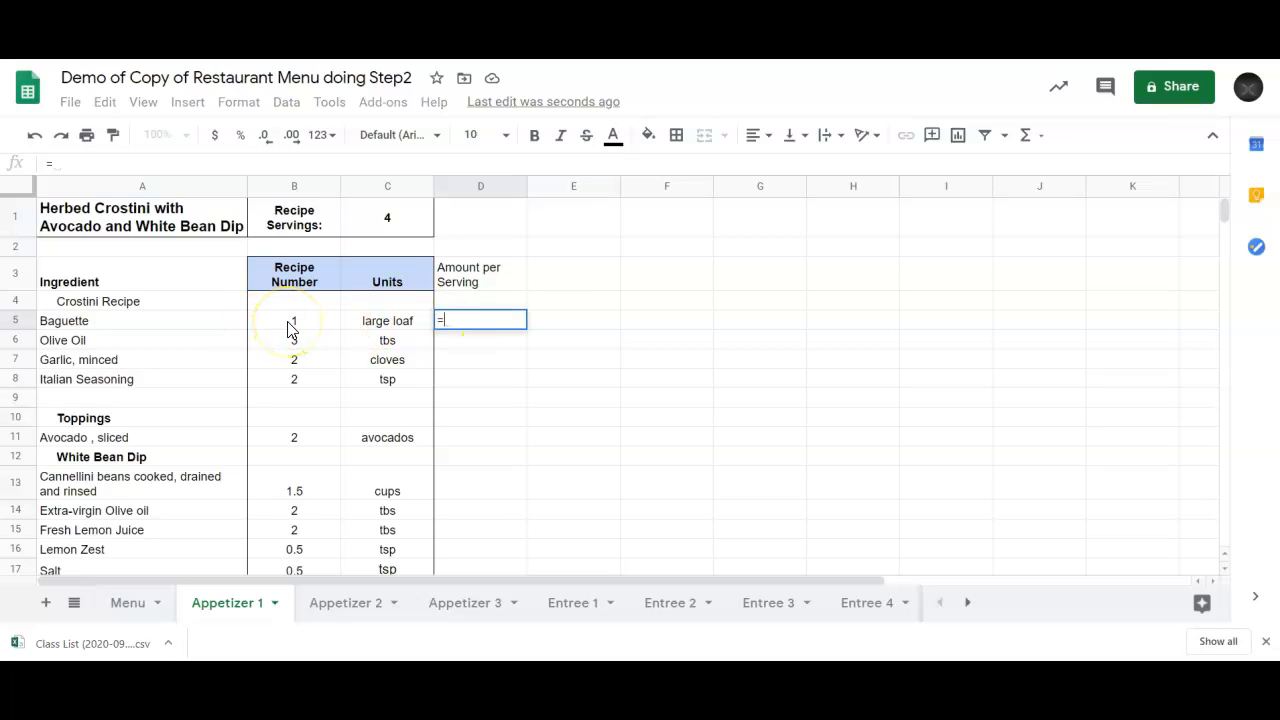
{"action": "left_click", "coordinate": [450, 320]}
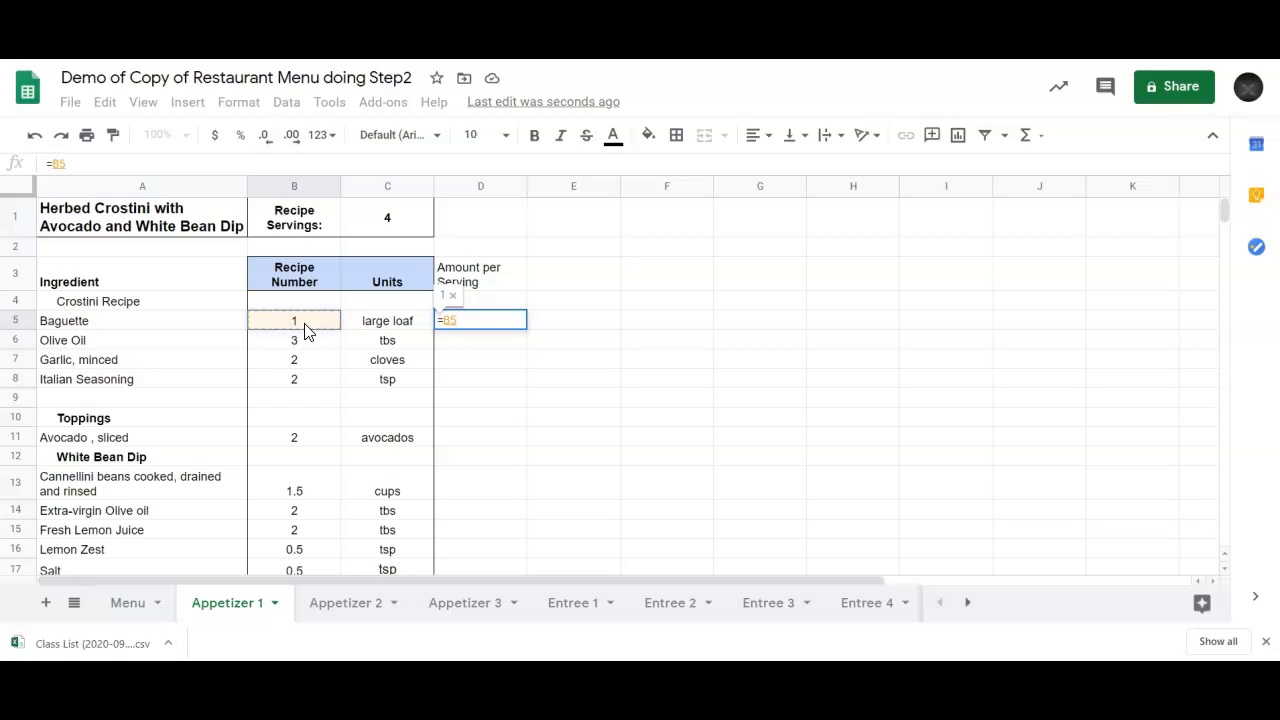
{"action": "type", "text": "/"}
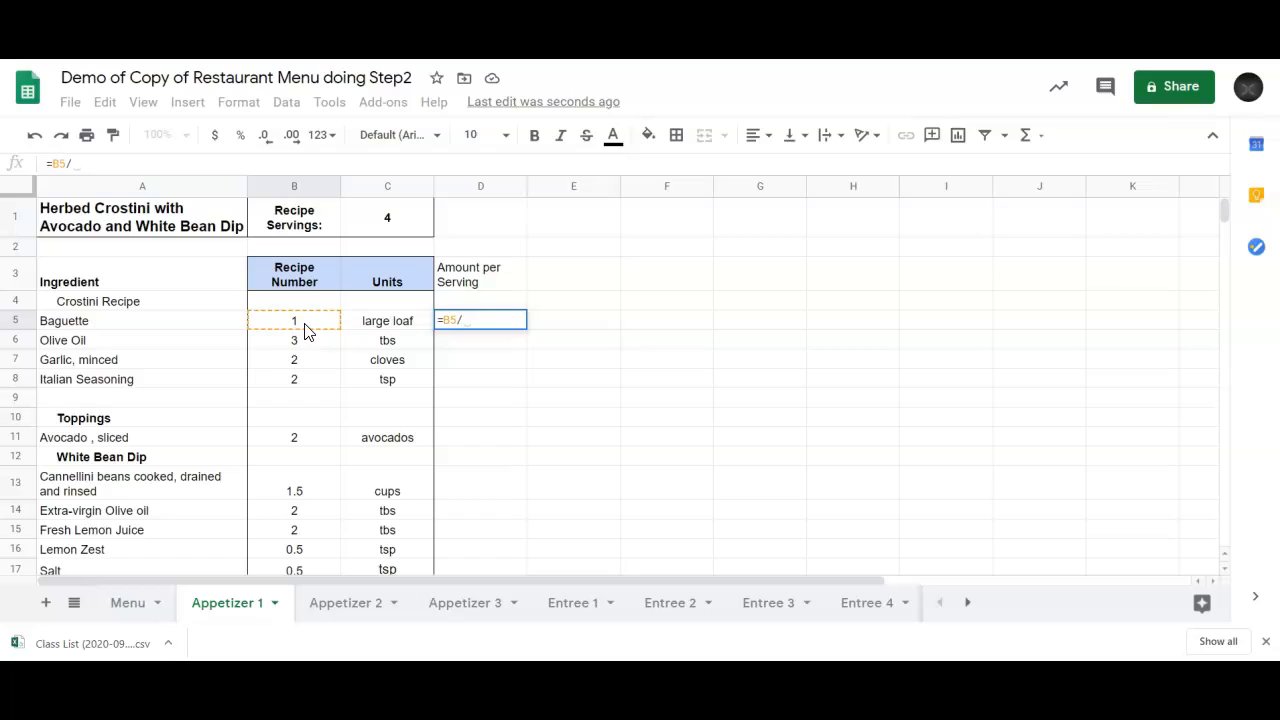
{"action": "left_click", "coordinate": [391, 226]}
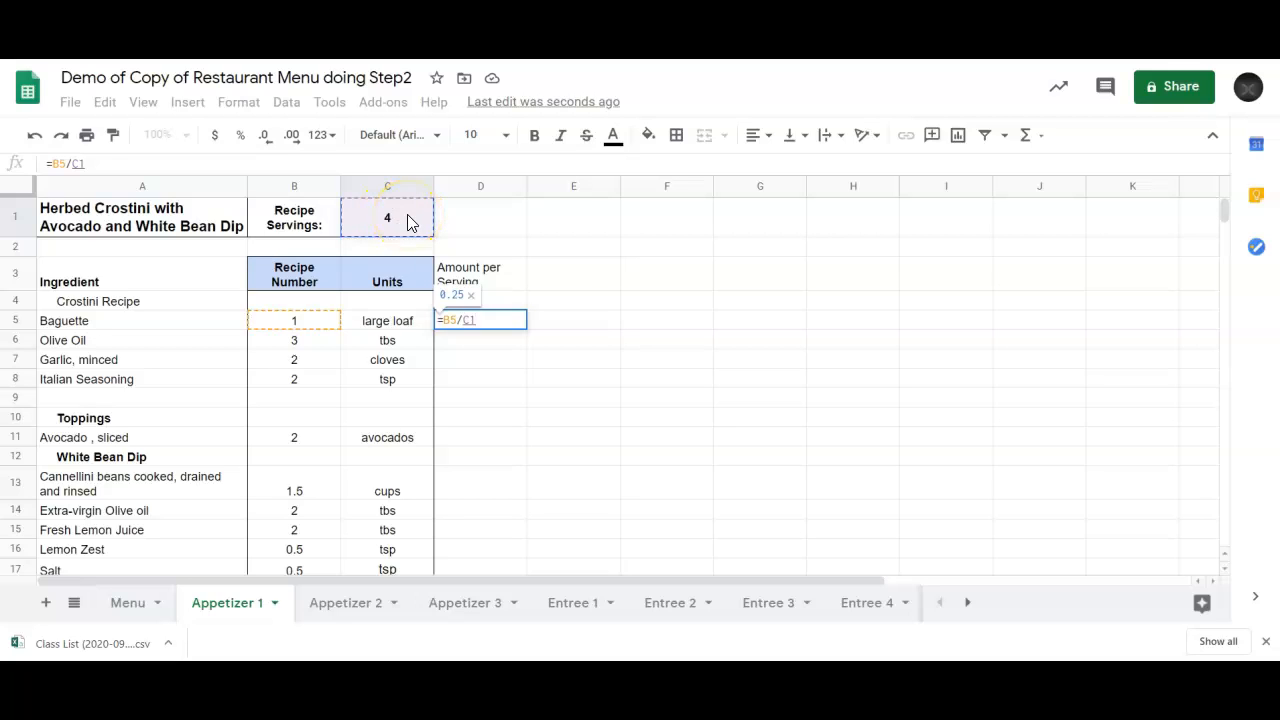
{"action": "key", "text": "Return"}
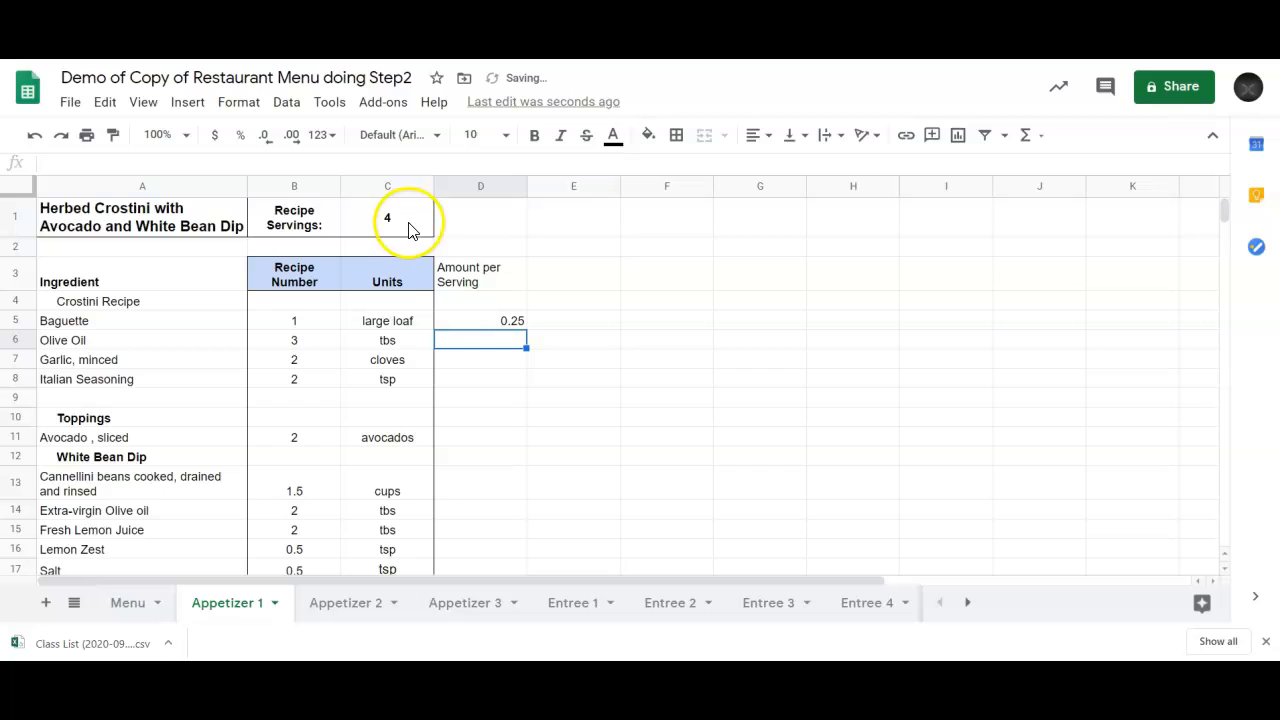
- Lock the servings row in the D5 formula by changing it to =B5/C$1
{"action": "left_click", "coordinate": [461, 323]}
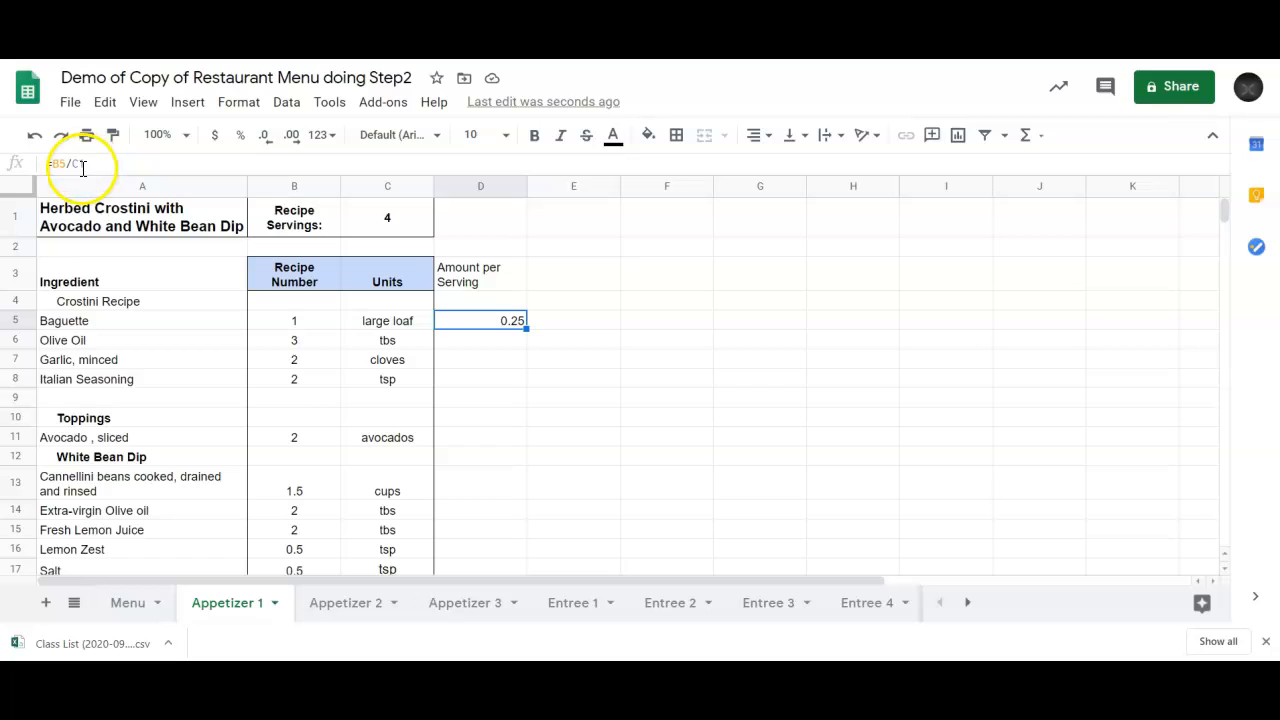
{"action": "type", "text": "1"}
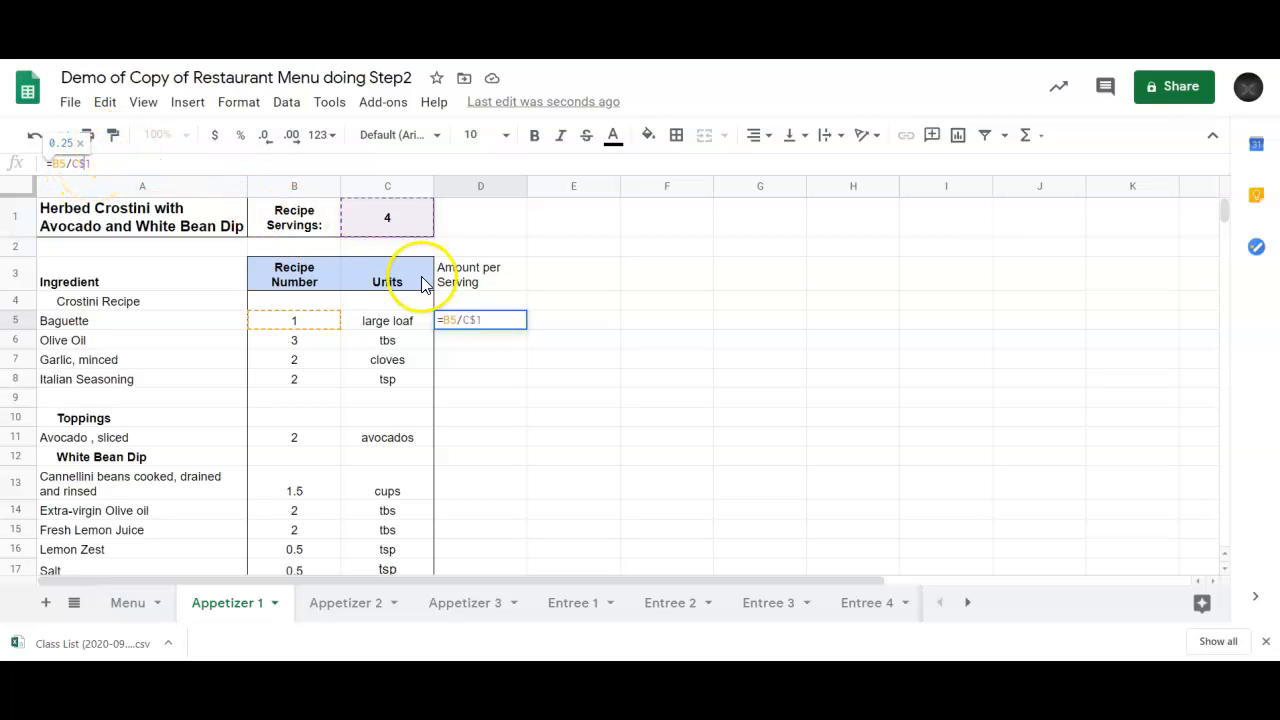
{"action": "key", "text": "Return"}
- Fill the D5 formula down the Amount per Serving column for the remaining ingredients and reselect D5
{"action": "left_click", "coordinate": [469, 318]}
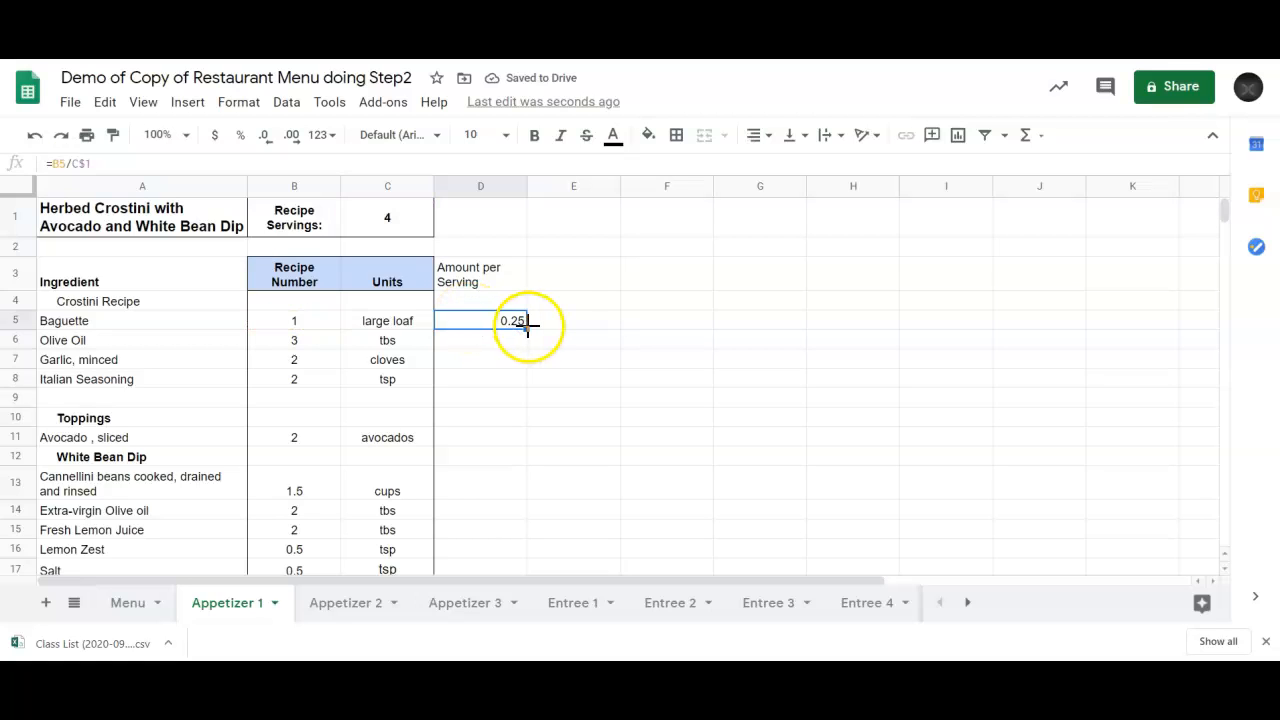
{"action": "left_click_drag", "start_coordinate": [527, 326], "coordinate": [514, 518]}
{"action": "scroll", "coordinate": [620, 388], "scroll_direction": "up", "scroll_amount": 3}
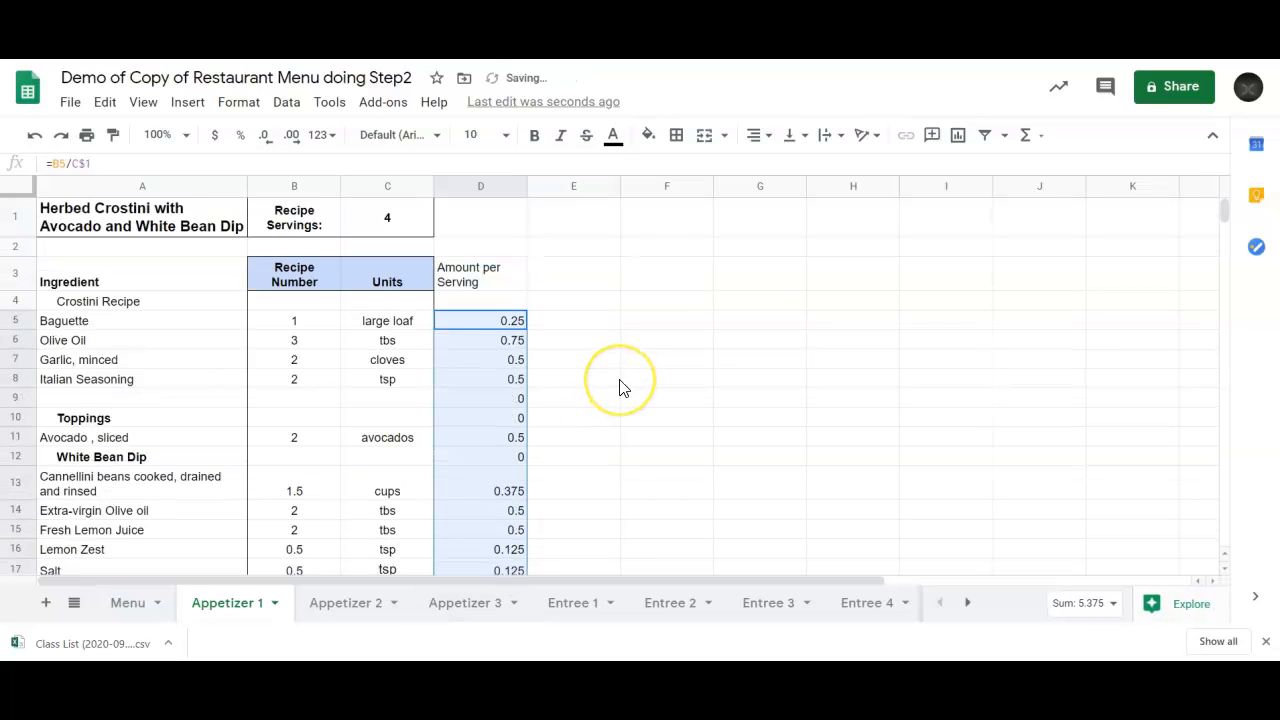
{"action": "left_click", "coordinate": [505, 328]}
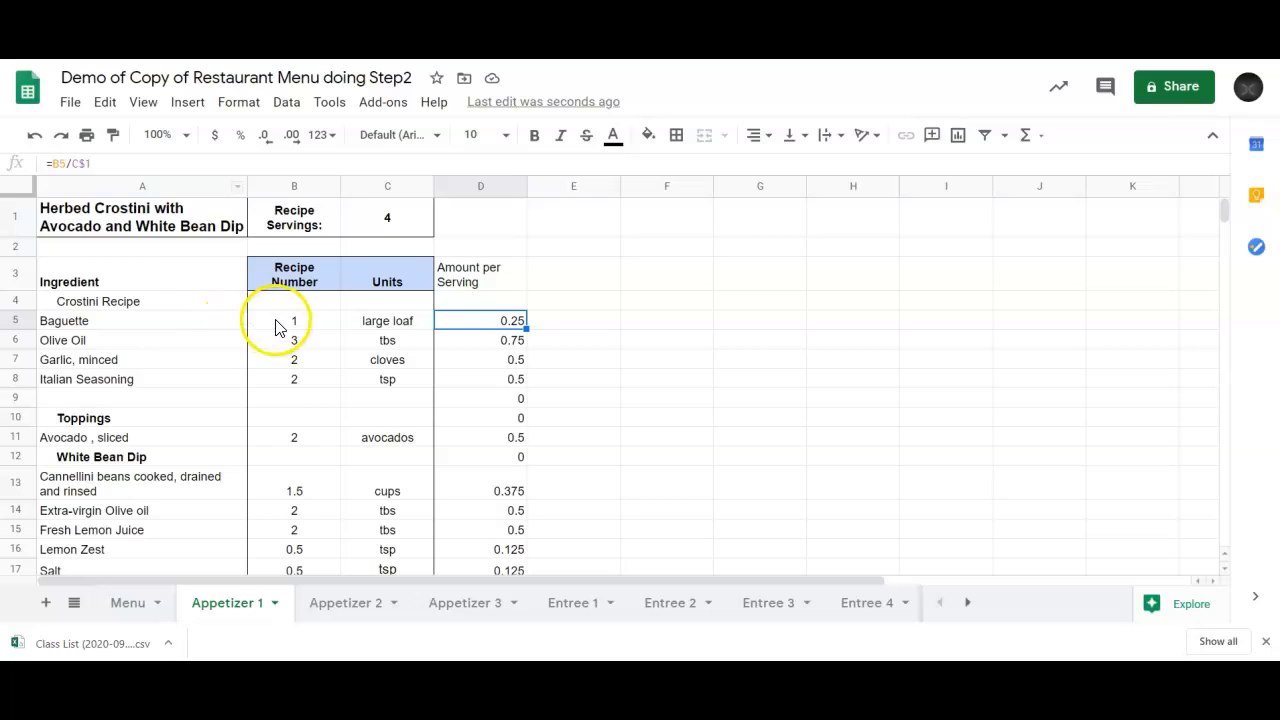
- Check the olive oil formula in D6 and clear the per-serving formulas from the non-ingredient rows D9, D10 and D12
{"action": "left_click", "coordinate": [489, 345]}
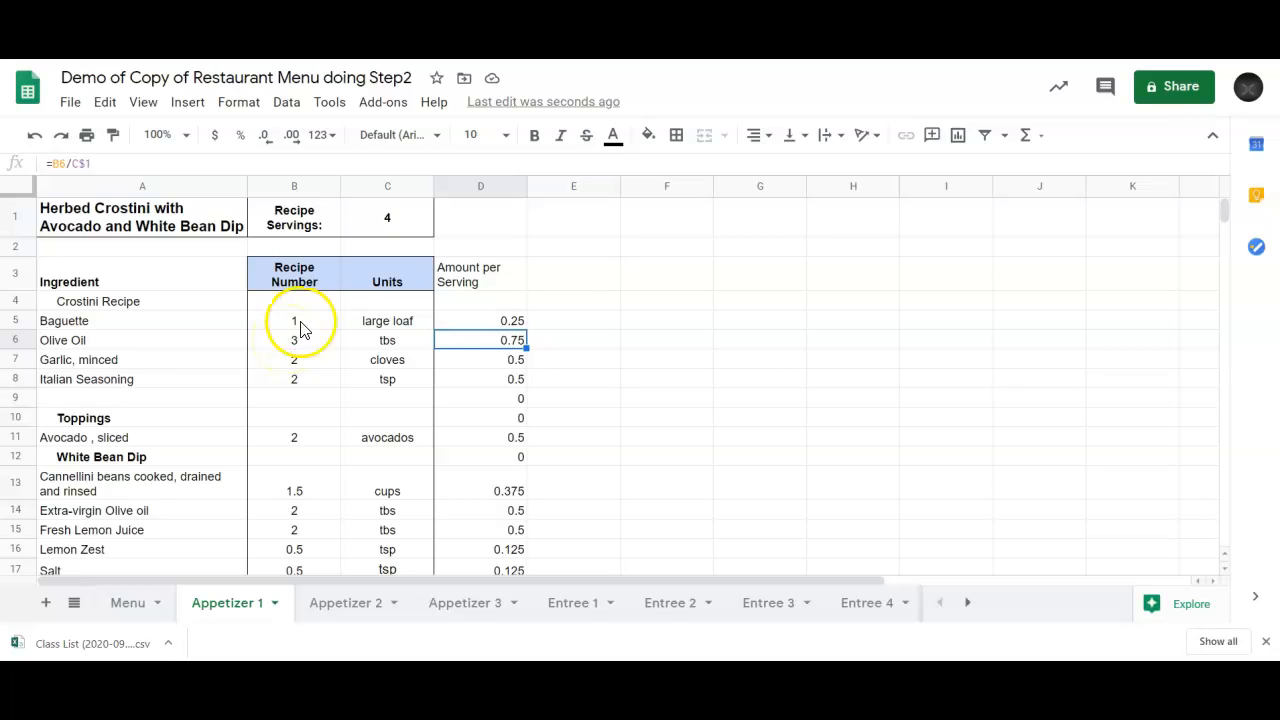
{"action": "left_click", "coordinate": [455, 345]}
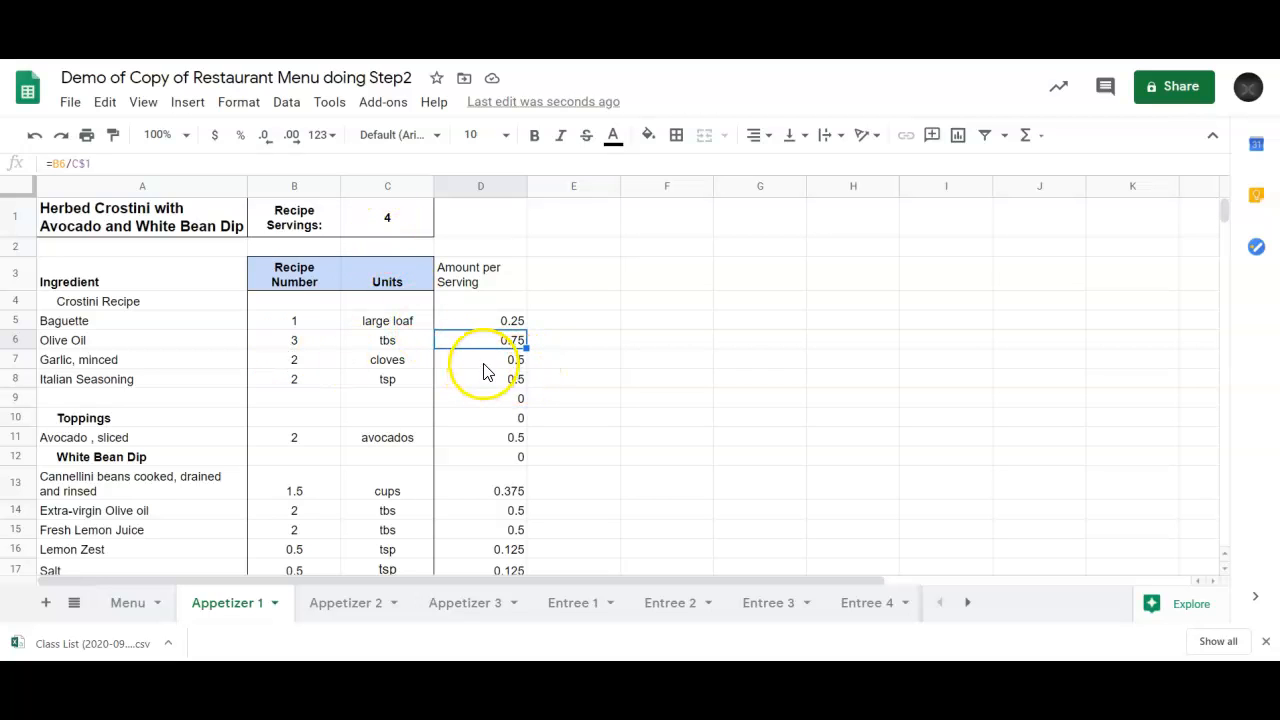
{"action": "left_click_drag", "start_coordinate": [518, 403], "coordinate": [526, 414]}
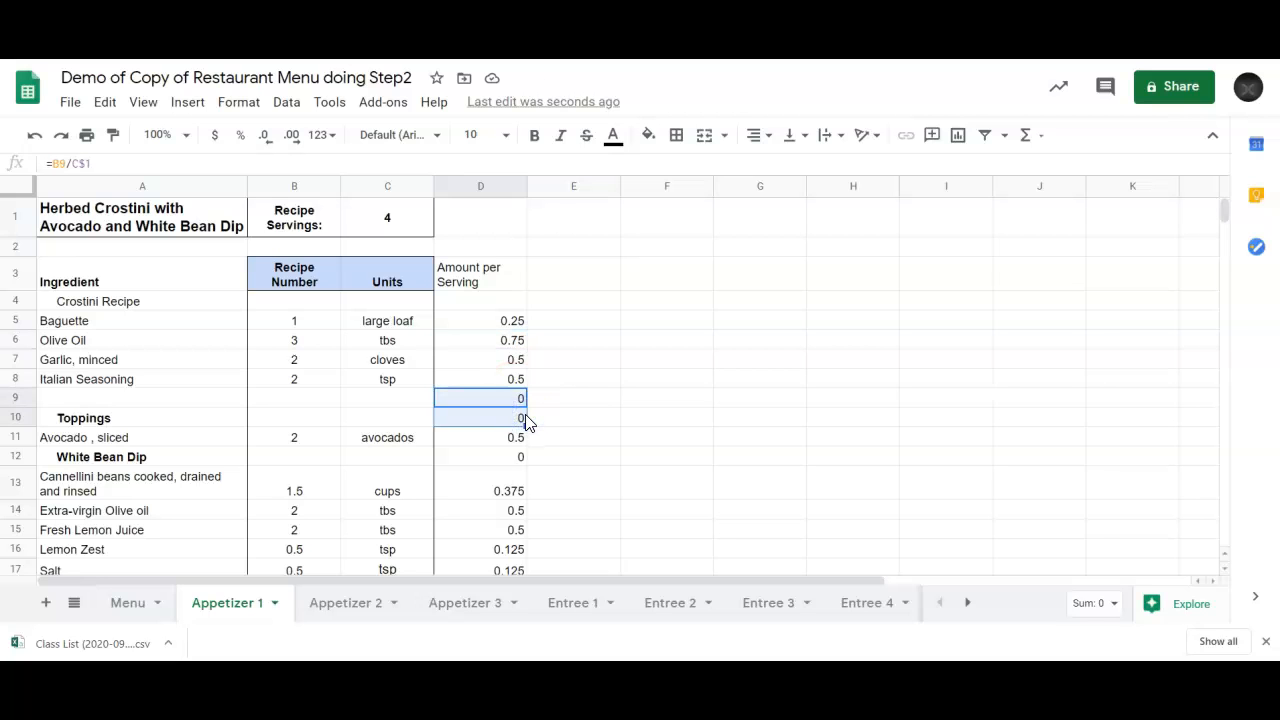
{"action": "key", "text": "Delete"}
{"action": "scroll", "coordinate": [572, 471], "scroll_direction": "down", "scroll_amount": 1}
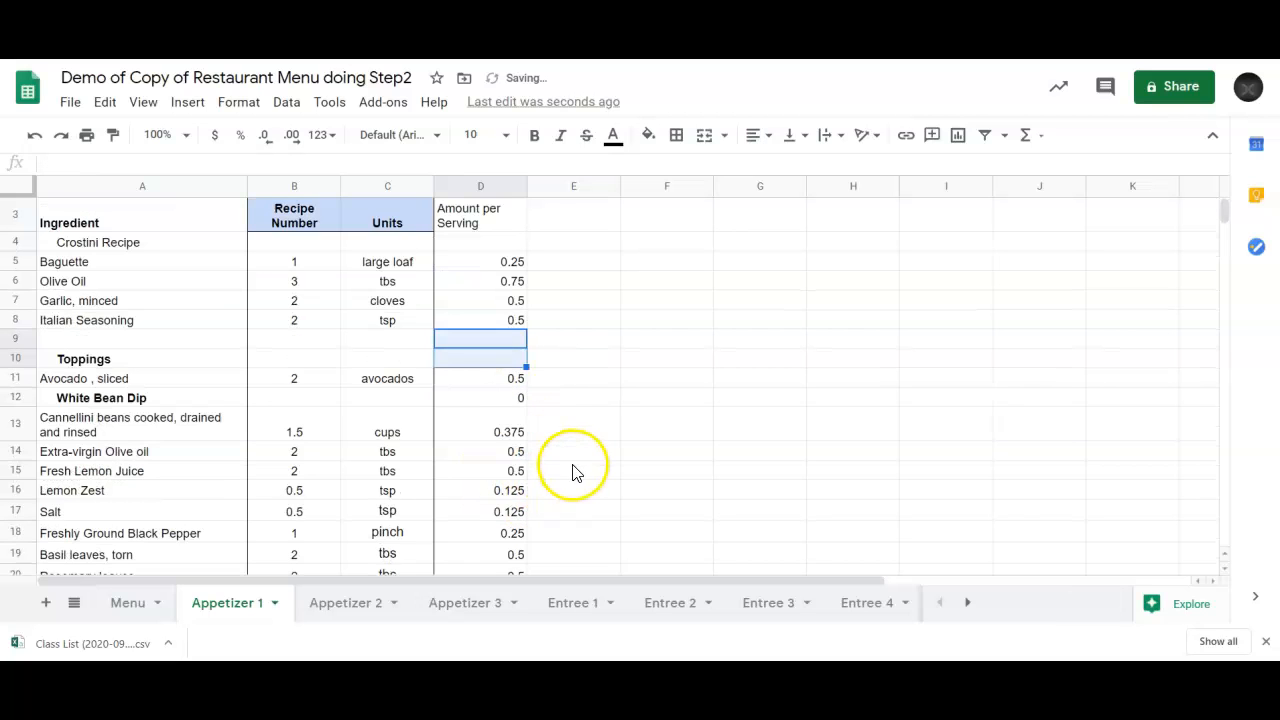
{"action": "left_click", "coordinate": [509, 402]}
{"action": "key", "text": "Delete"}
{"action": "scroll", "coordinate": [554, 409], "scroll_direction": "down", "scroll_amount": 2}
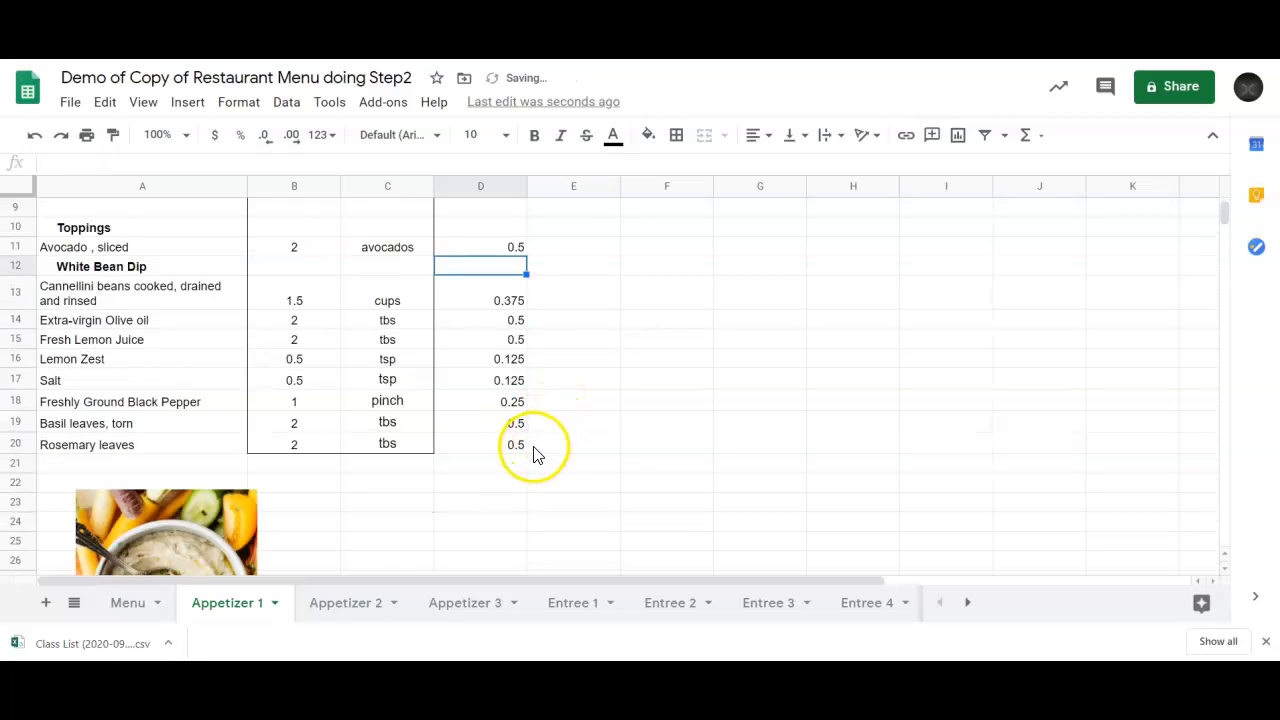
{"action": "scroll", "coordinate": [535, 440], "scroll_direction": "up", "scroll_amount": 3}
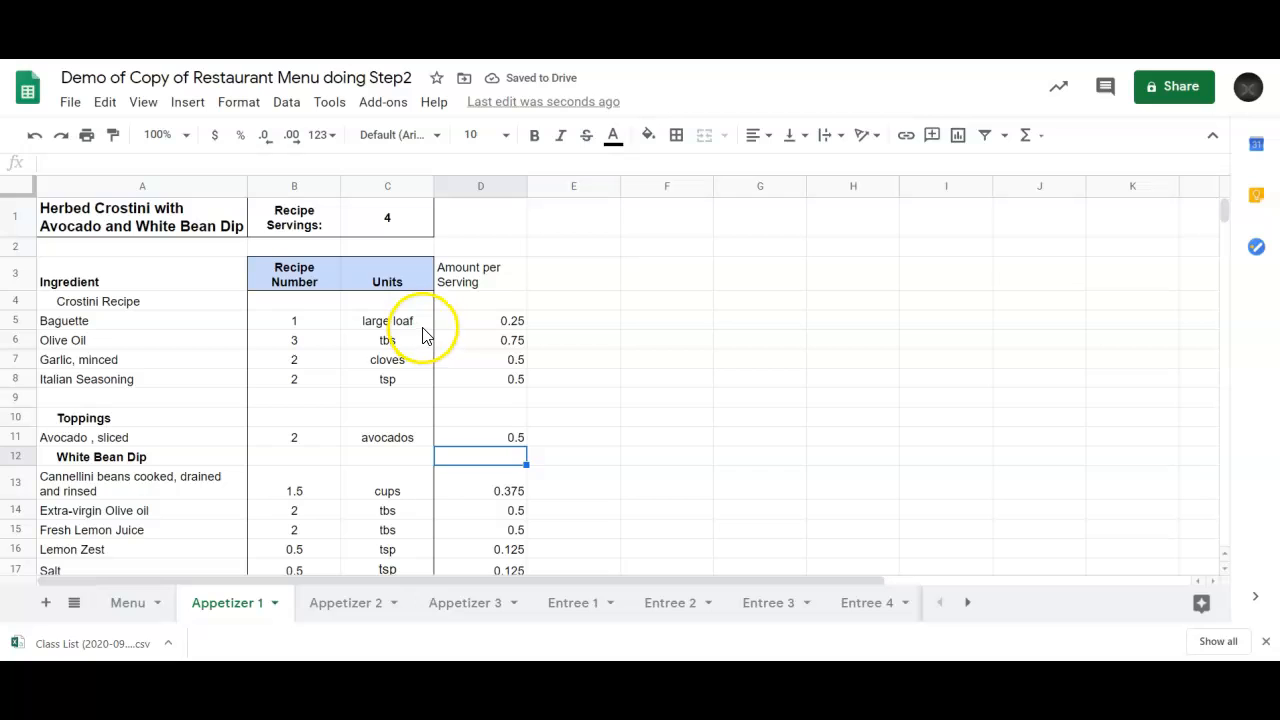
- Copy the ingredient units from C5:C20 into E5:E20 beside the per-serving amounts
{"action": "left_click_drag", "start_coordinate": [422, 330], "coordinate": [424, 545]}
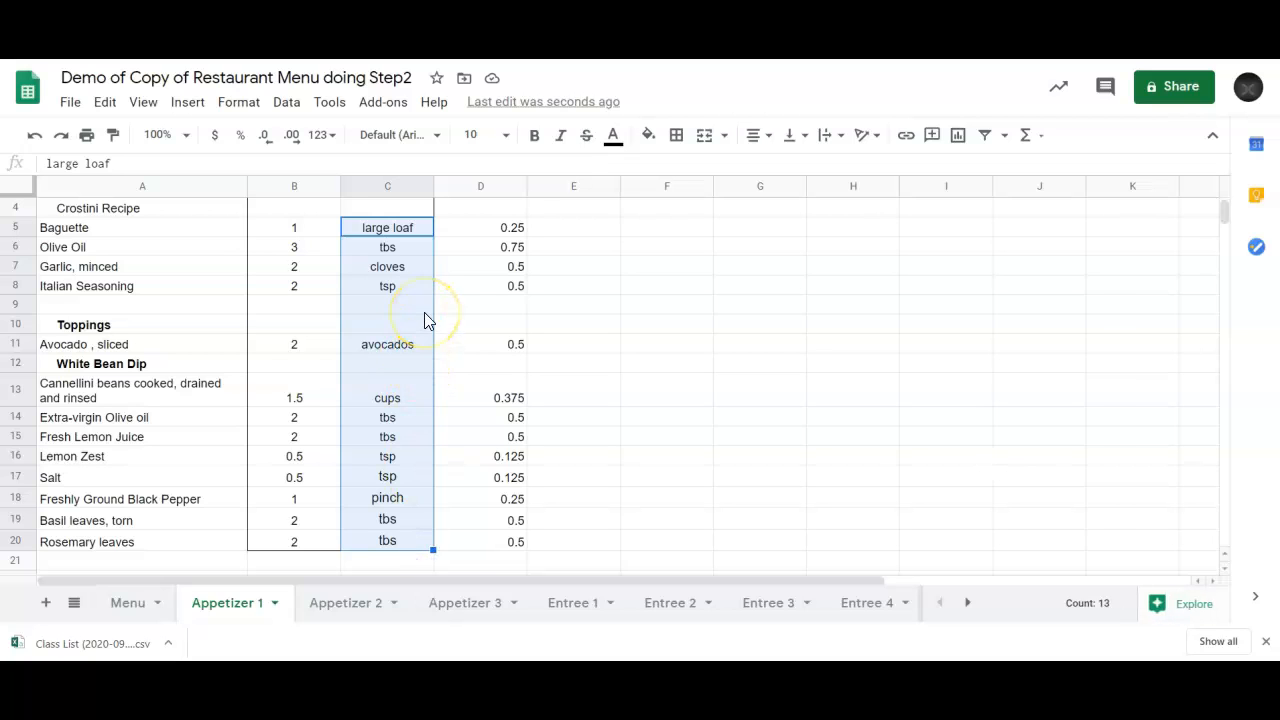
{"action": "key", "text": "ctrl+c"}
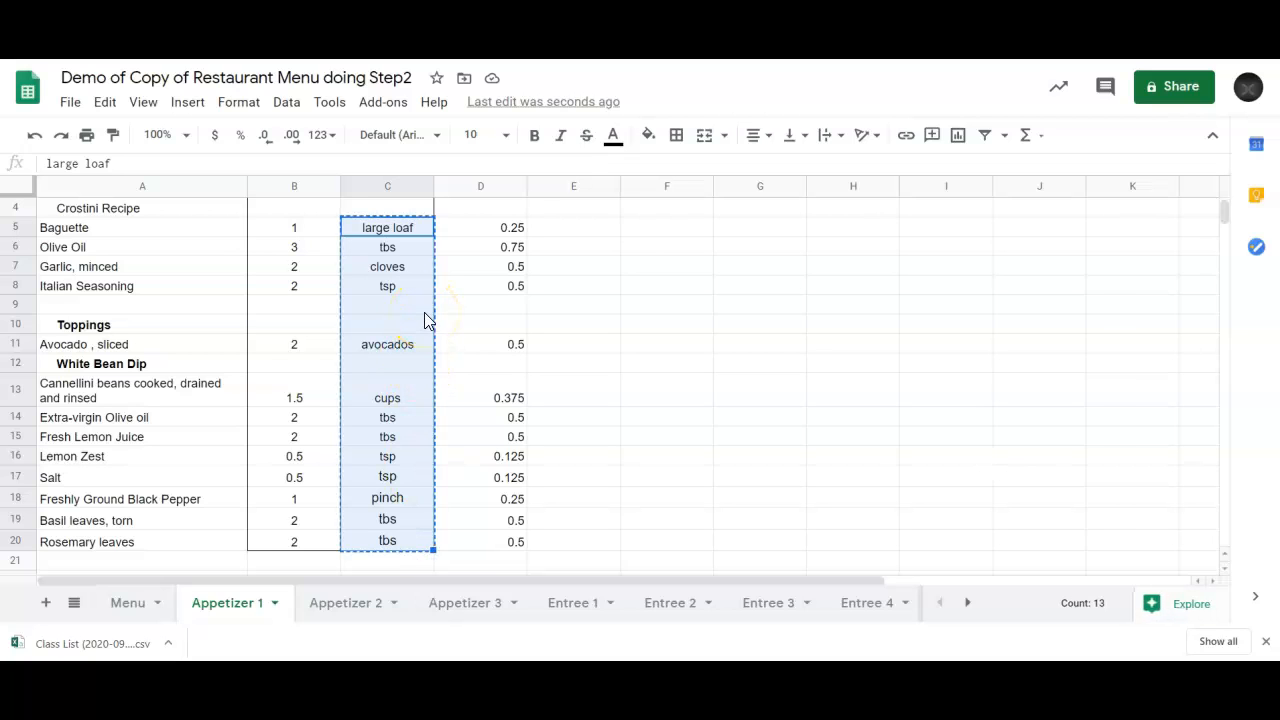
{"action": "left_click", "coordinate": [600, 230]}
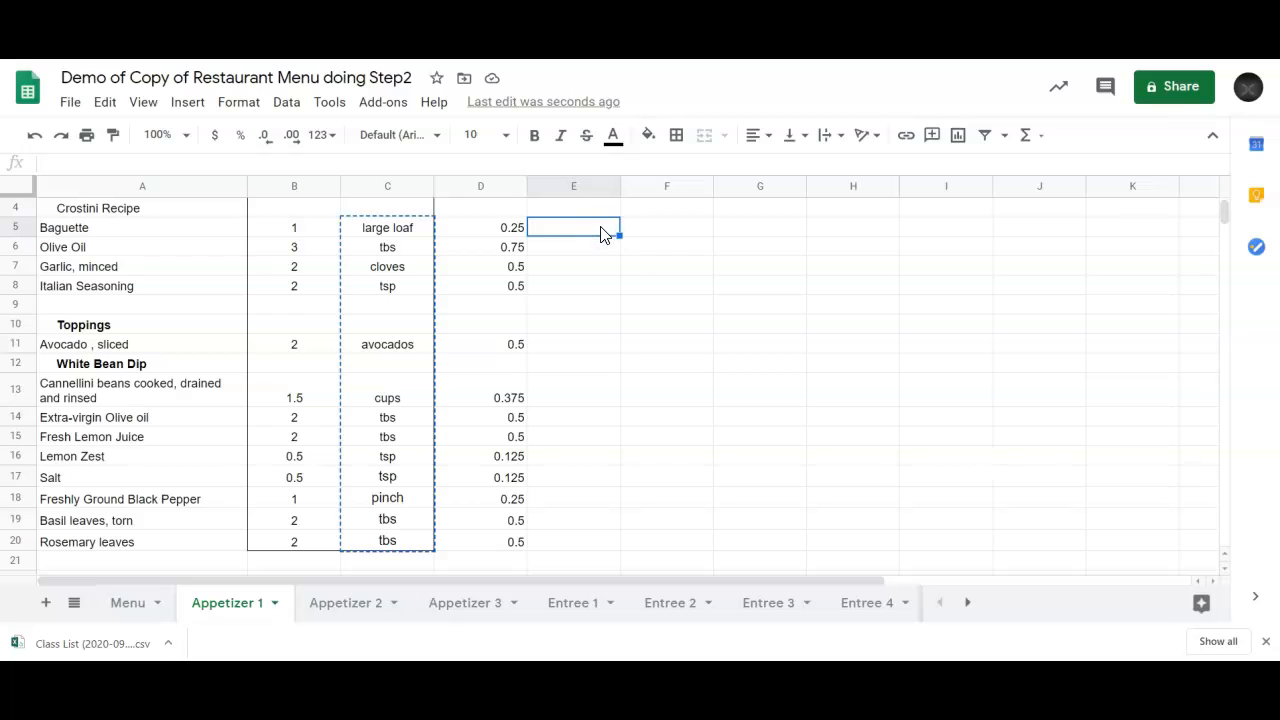
{"action": "key", "text": "ctrl+v"}
{"action": "left_click", "coordinate": [671, 255]}
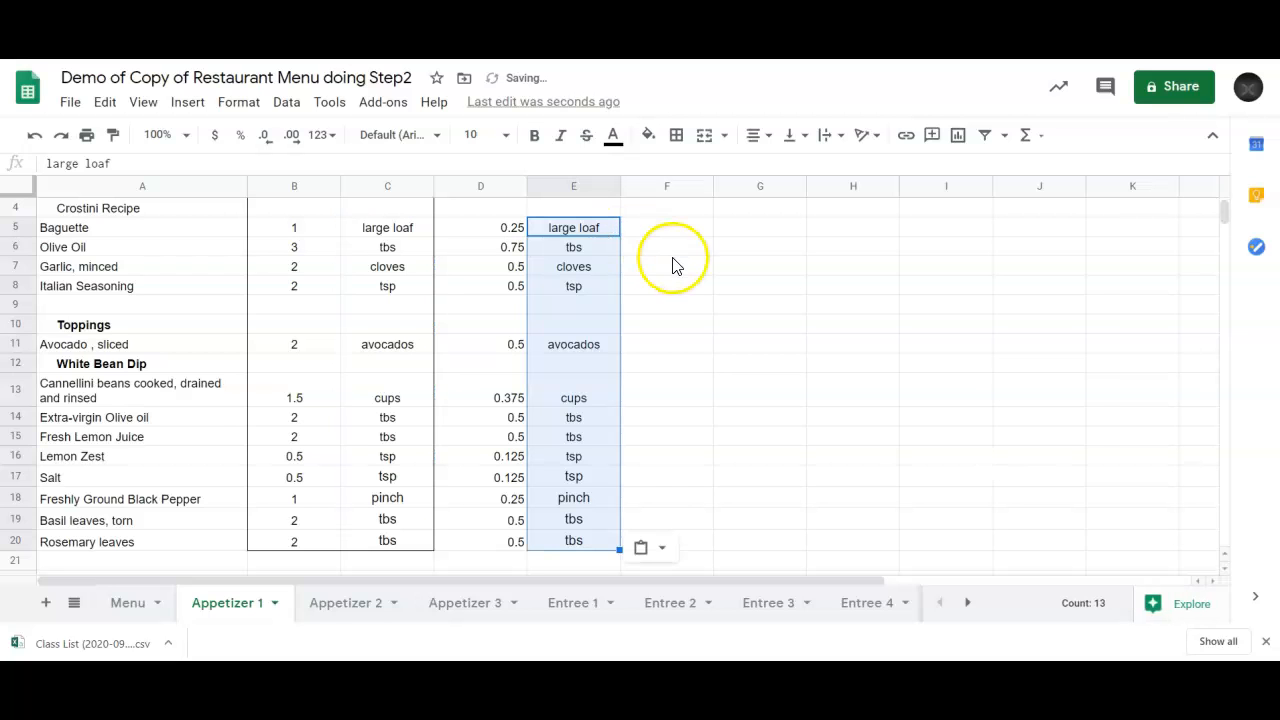
{"action": "scroll", "coordinate": [672, 265], "scroll_direction": "up", "scroll_amount": 1}
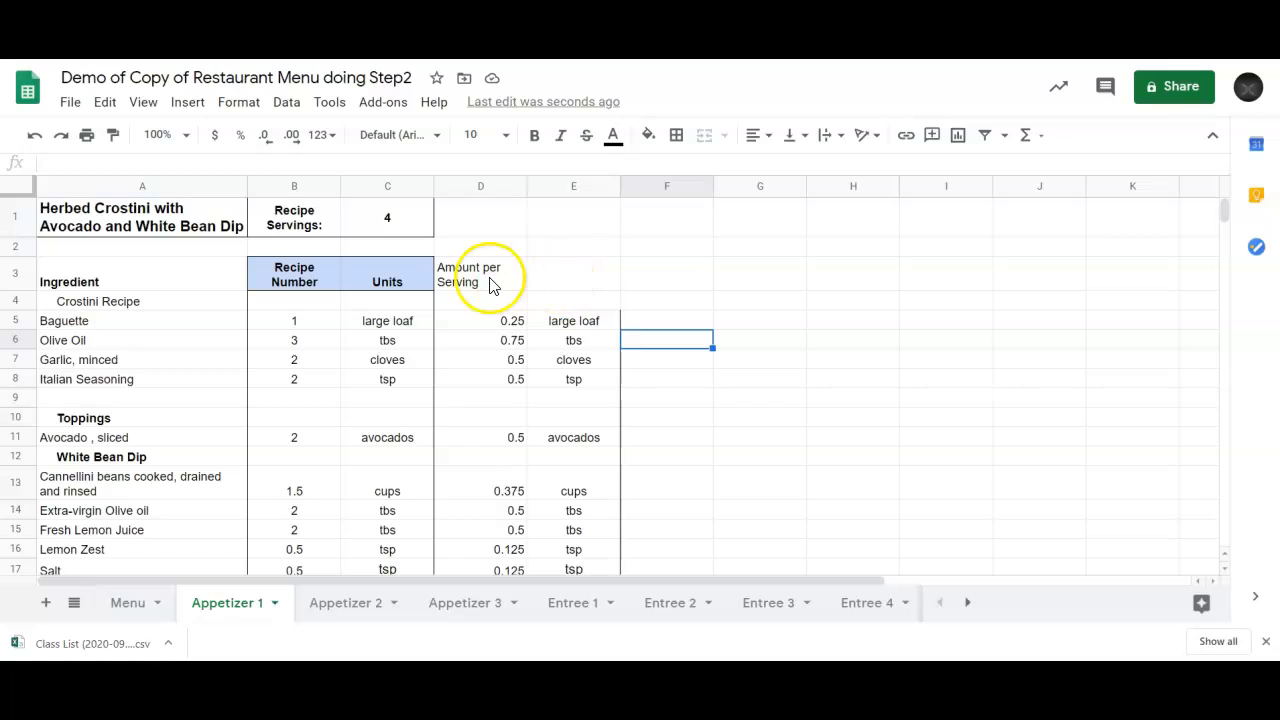
- Fill the "Amount per Serving" heading cells D3:E3 with light yellow
{"action": "left_click_drag", "start_coordinate": [470, 284], "coordinate": [555, 278]}
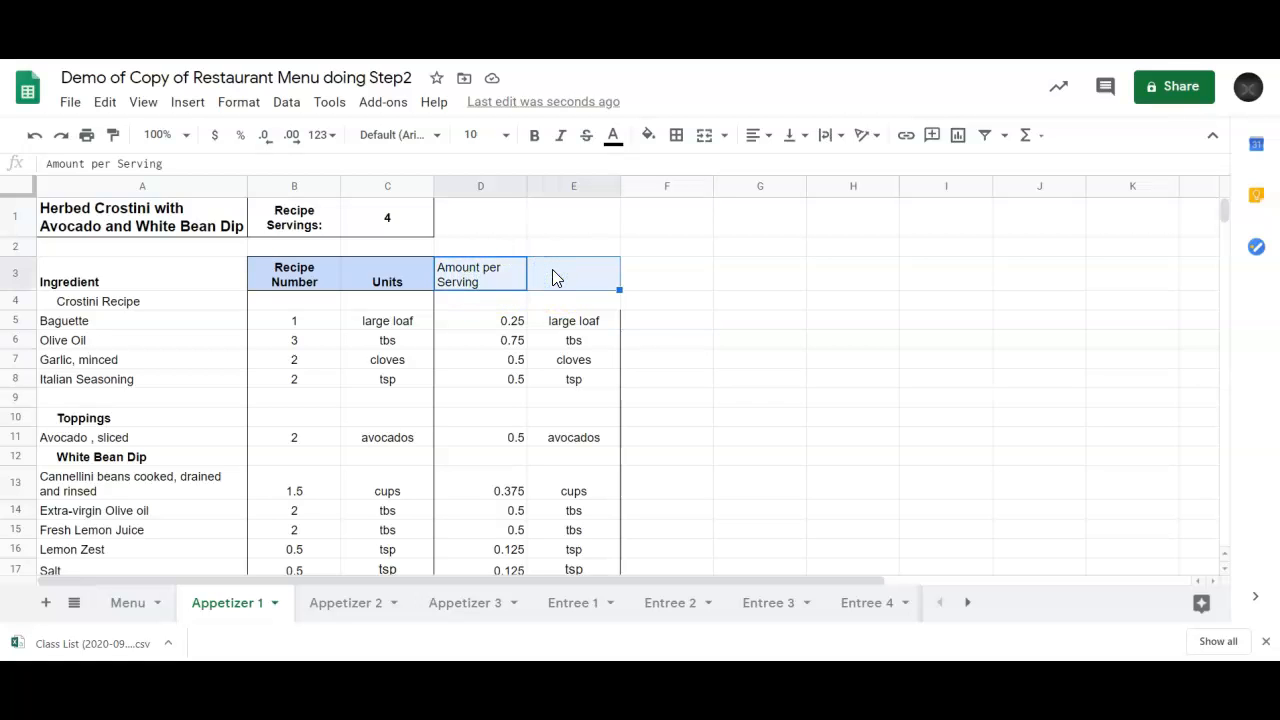
{"action": "left_click", "coordinate": [650, 140]}
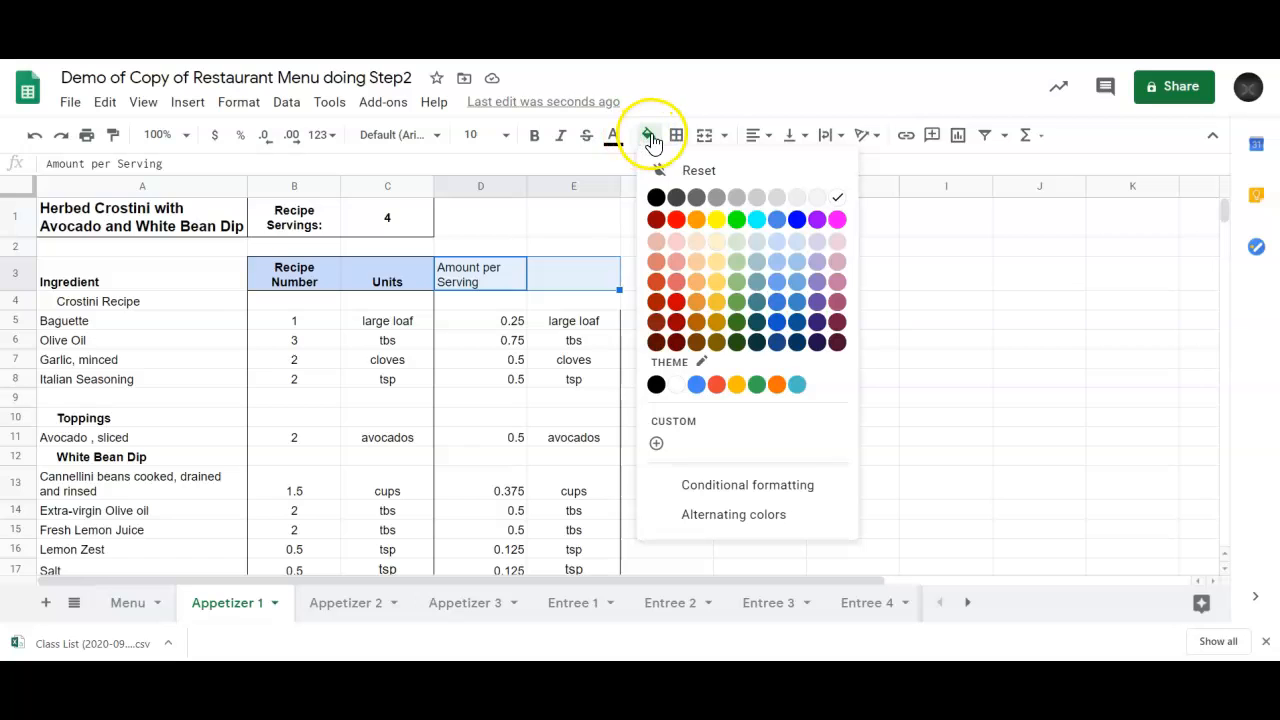
{"action": "left_click", "coordinate": [716, 260]}
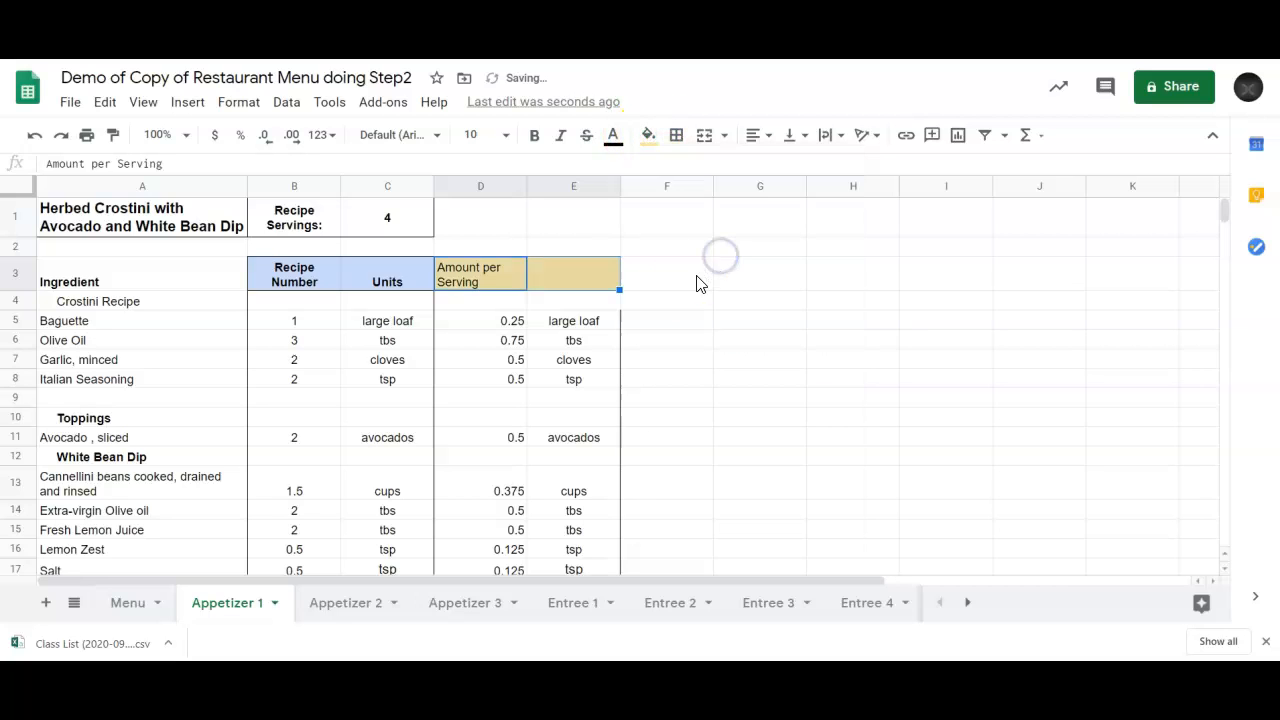
{"action": "left_click", "coordinate": [670, 303]}
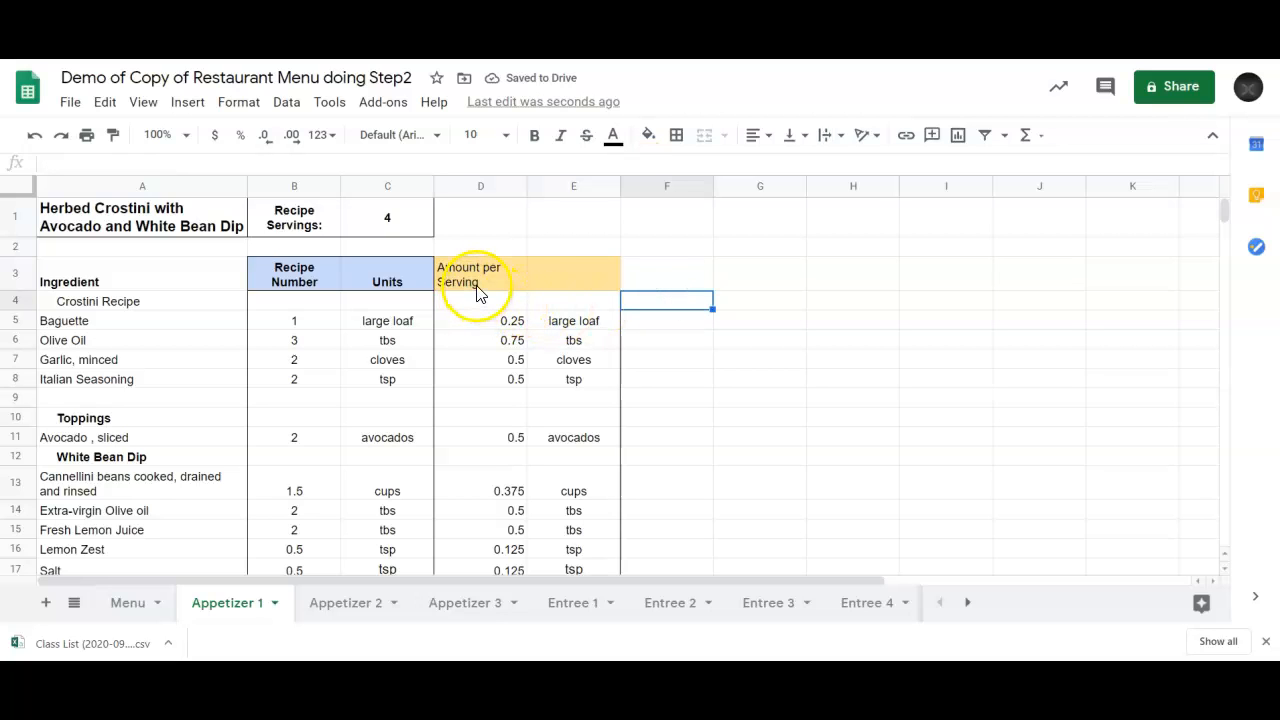
- Add outer borders to the heading cells D3:E3 and make their text bold
{"action": "left_click_drag", "start_coordinate": [478, 290], "coordinate": [561, 285]}
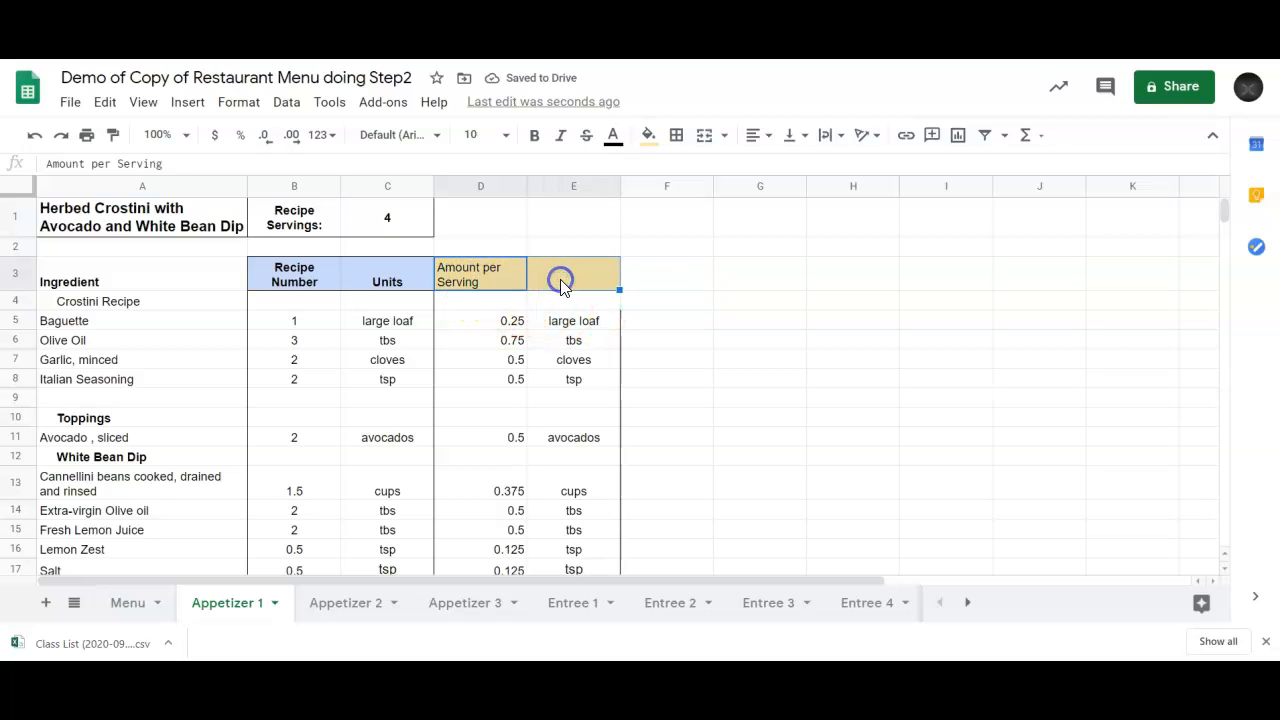
{"action": "left_click", "coordinate": [678, 136]}
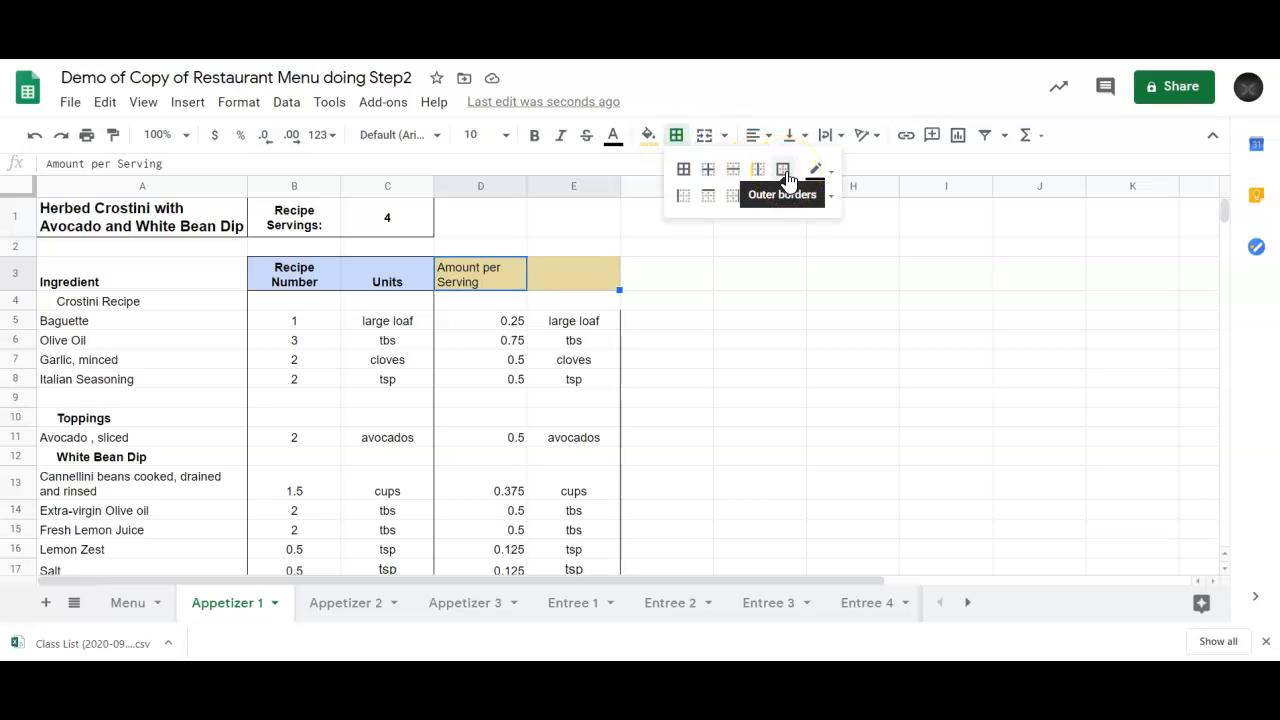
{"action": "left_click", "coordinate": [678, 145]}
{"action": "left_click", "coordinate": [783, 172]}
{"action": "left_click", "coordinate": [785, 176]}
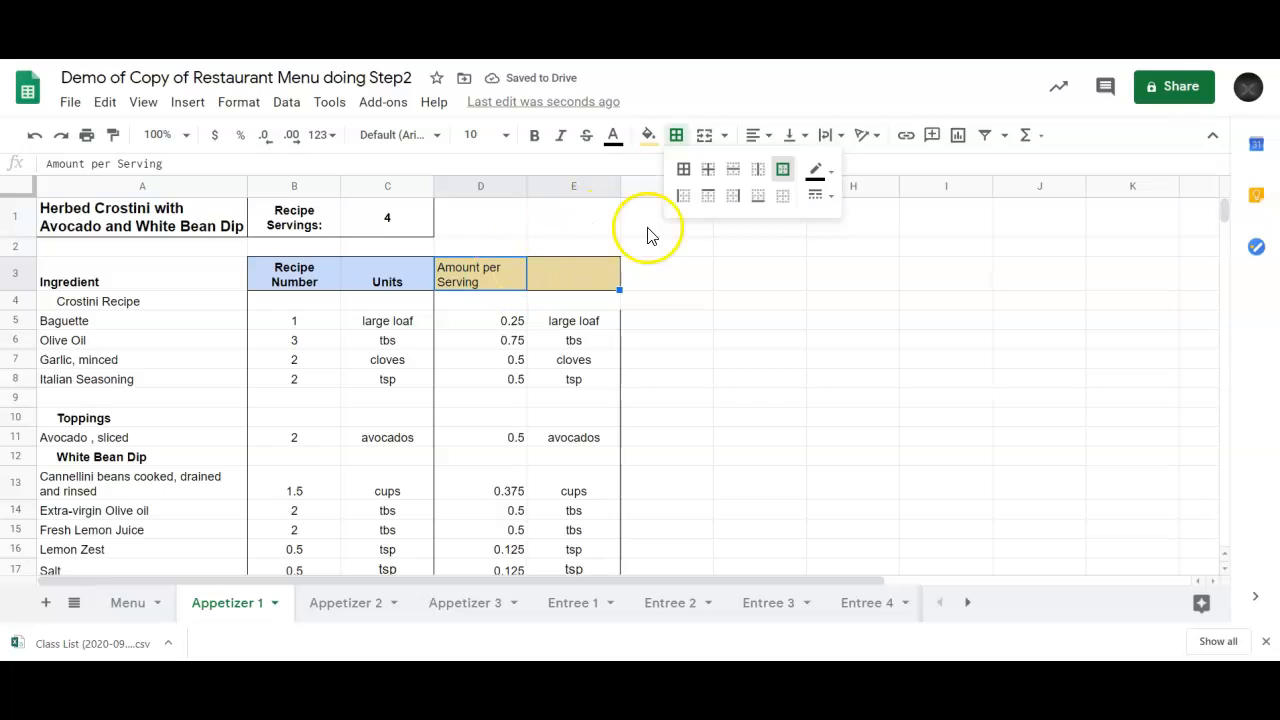
{"action": "left_click", "coordinate": [534, 135]}
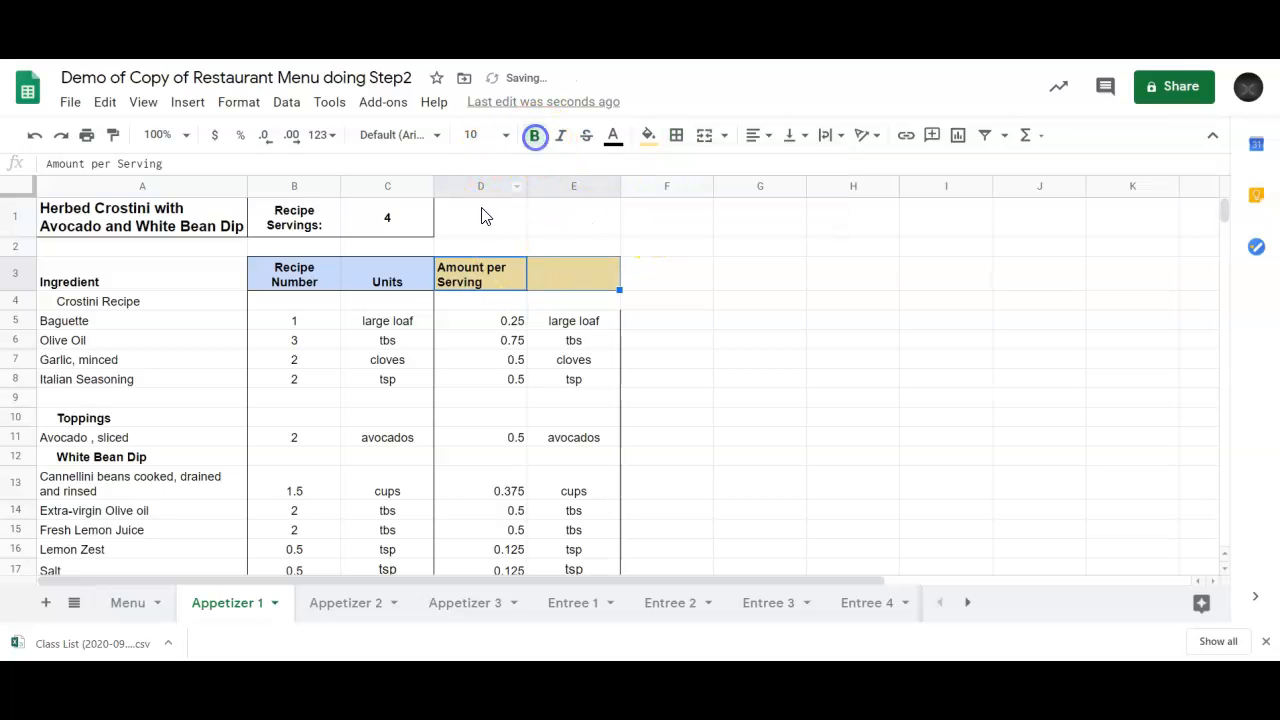
{"action": "left_click", "coordinate": [667, 320]}
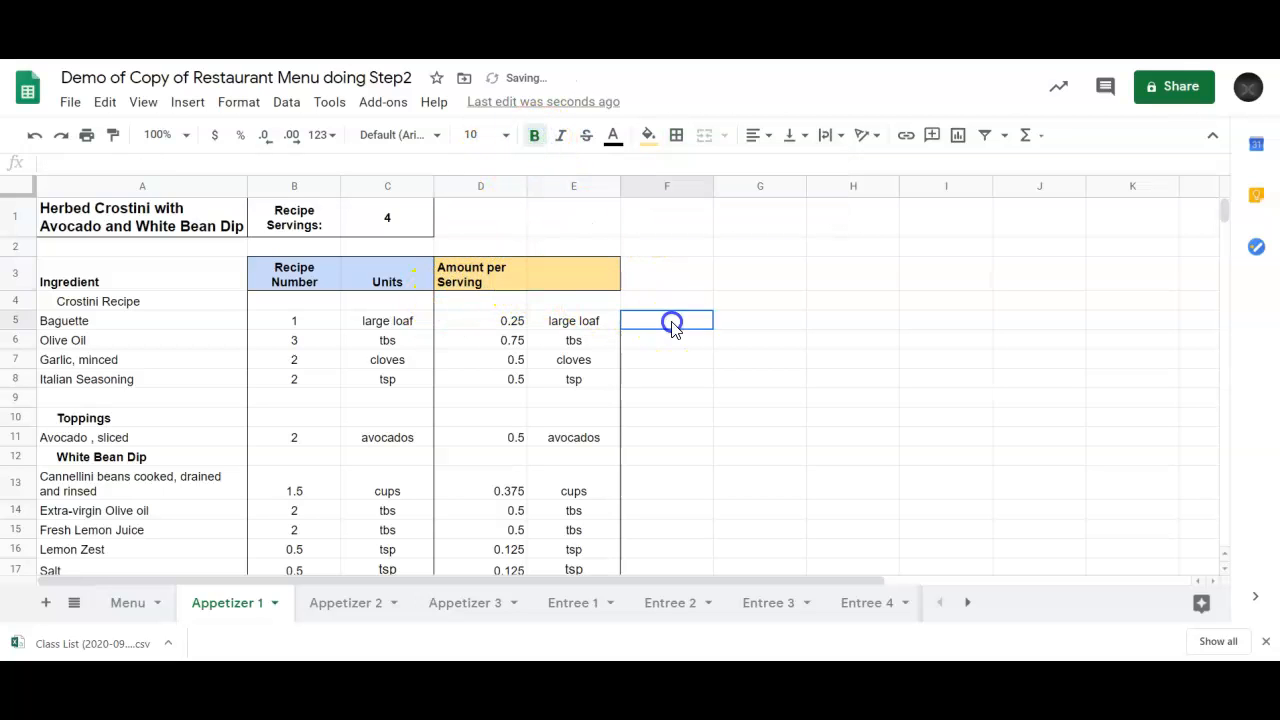
- Add outer borders around the per-serving amounts and units in D4:E20
{"action": "left_click_drag", "start_coordinate": [470, 301], "coordinate": [582, 454]}
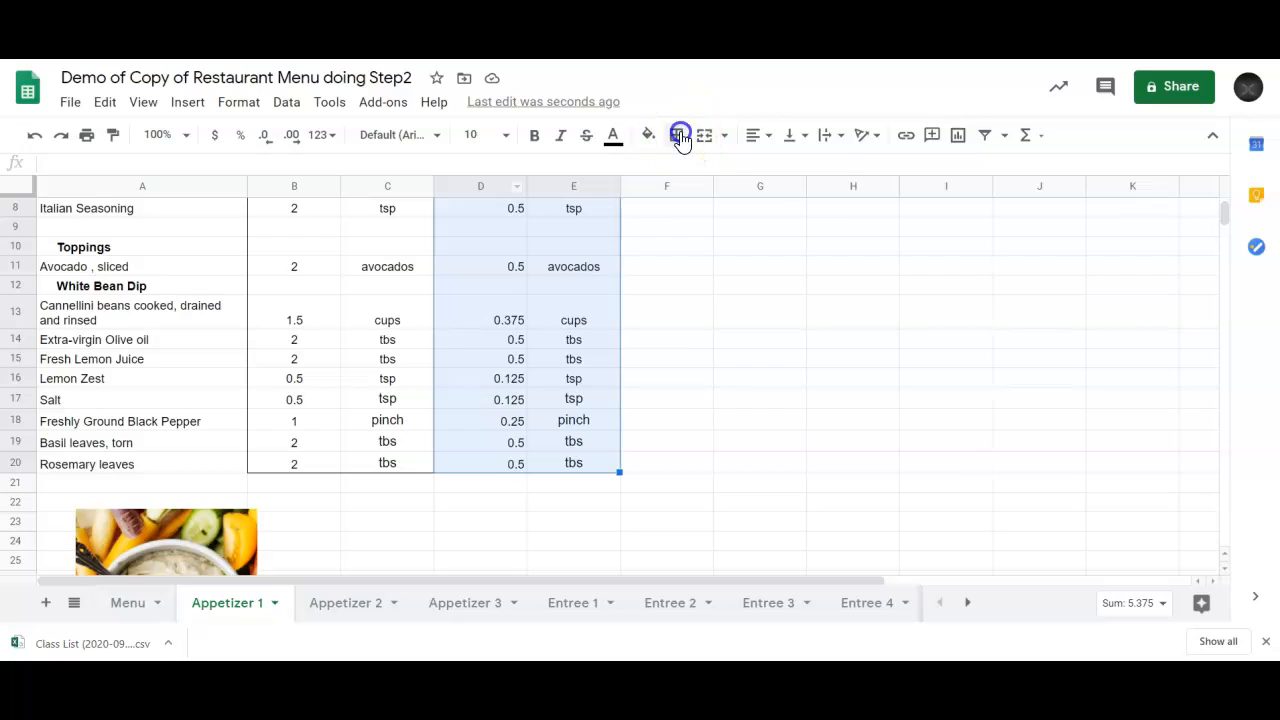
{"action": "left_click", "coordinate": [677, 134]}
{"action": "left_click", "coordinate": [786, 170]}
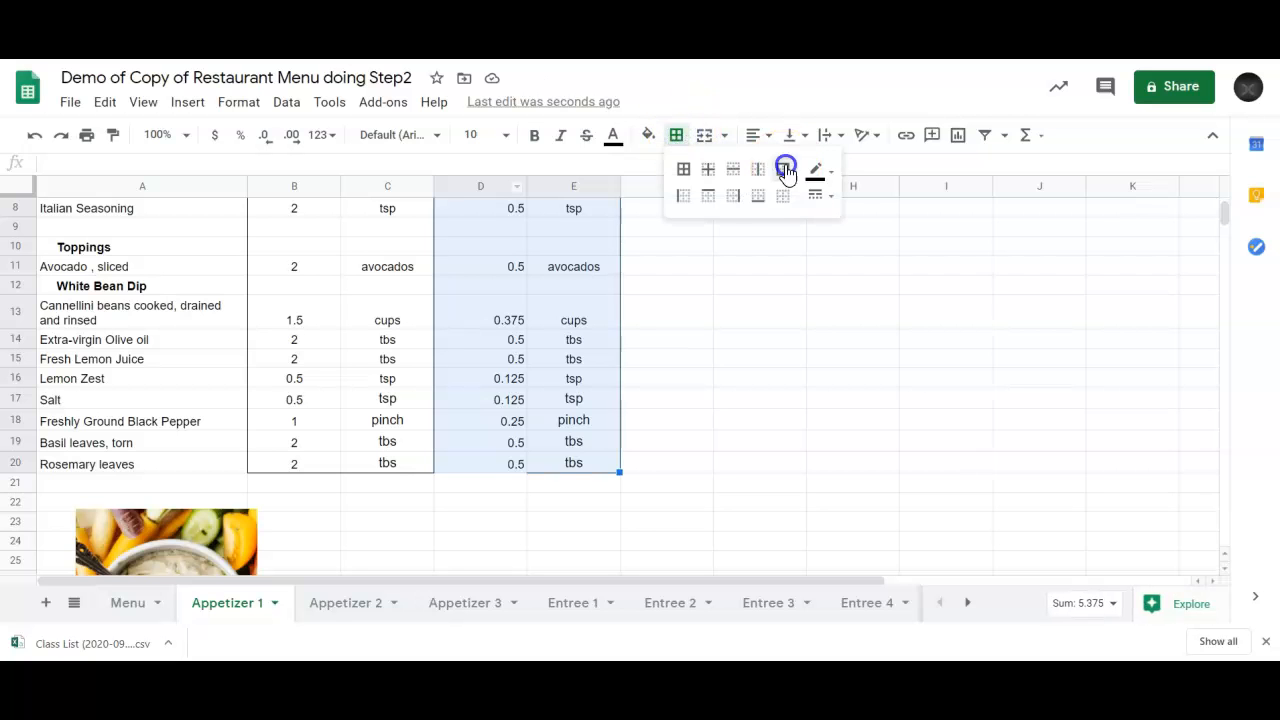
{"action": "left_click", "coordinate": [731, 300]}
{"action": "scroll", "coordinate": [720, 330], "scroll_direction": "down", "scroll_amount": 1}
{"action": "scroll", "coordinate": [716, 346], "scroll_direction": "up", "scroll_amount": 3}
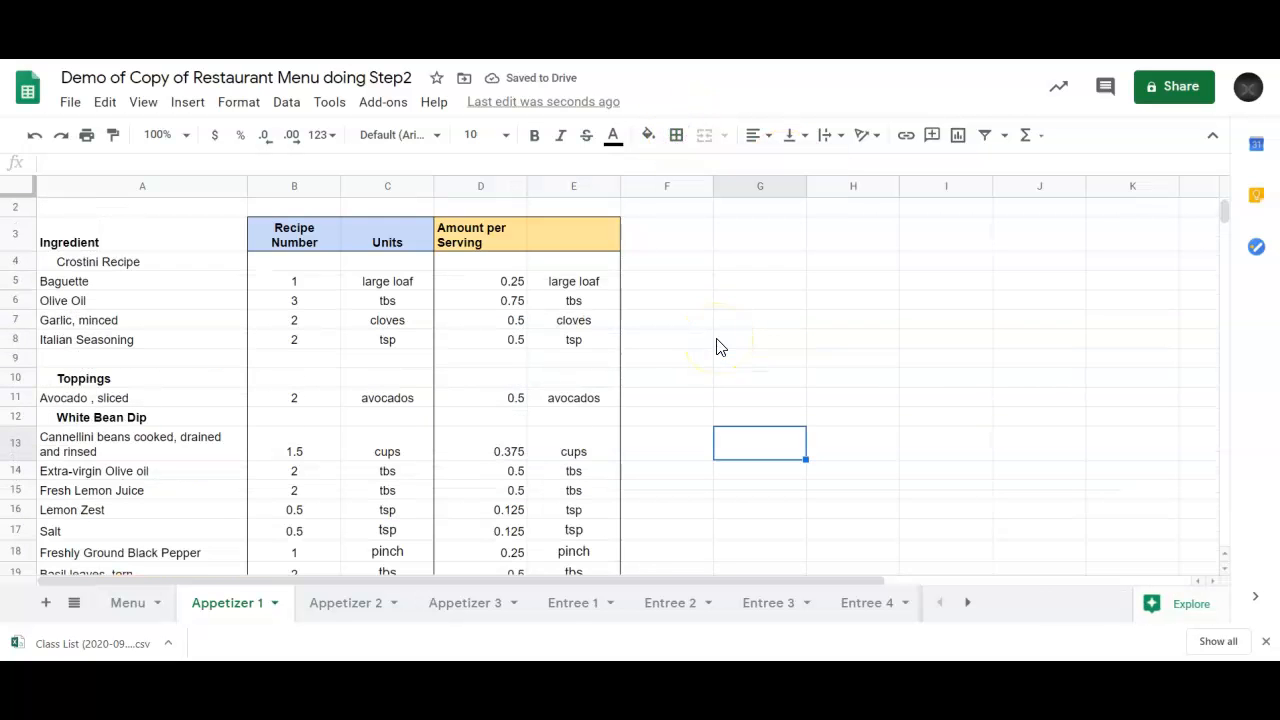
- Enter the label "Weekly Amount" in cell D1 of the Appetizer 1 sheet
{"action": "left_click", "coordinate": [655, 244]}
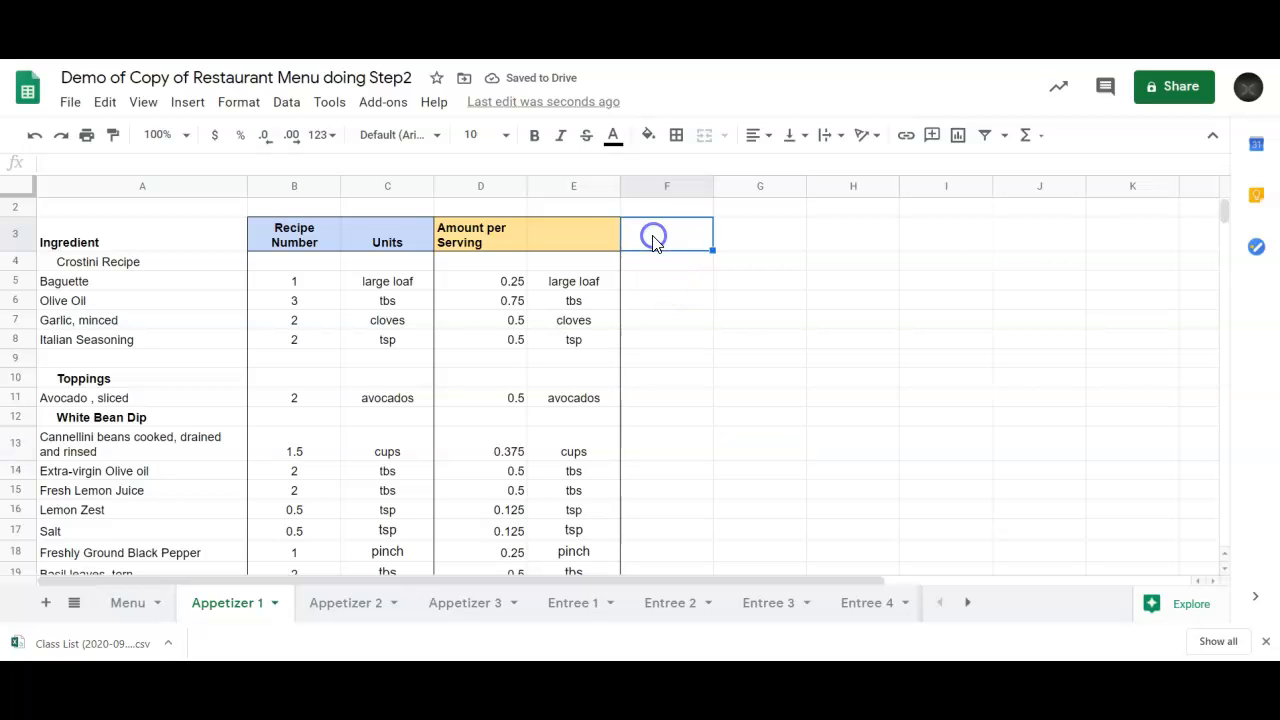
{"action": "scroll", "coordinate": [655, 244], "scroll_direction": "up", "scroll_amount": 1}
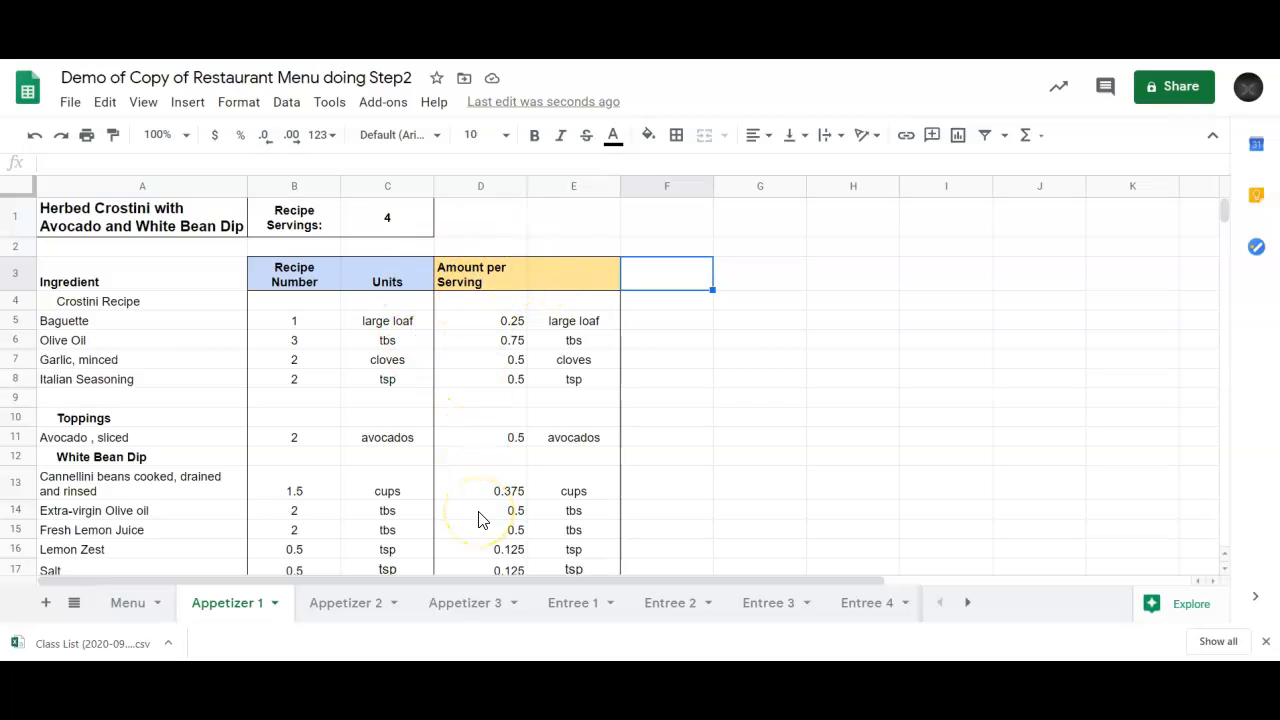
{"action": "left_click", "coordinate": [490, 228]}
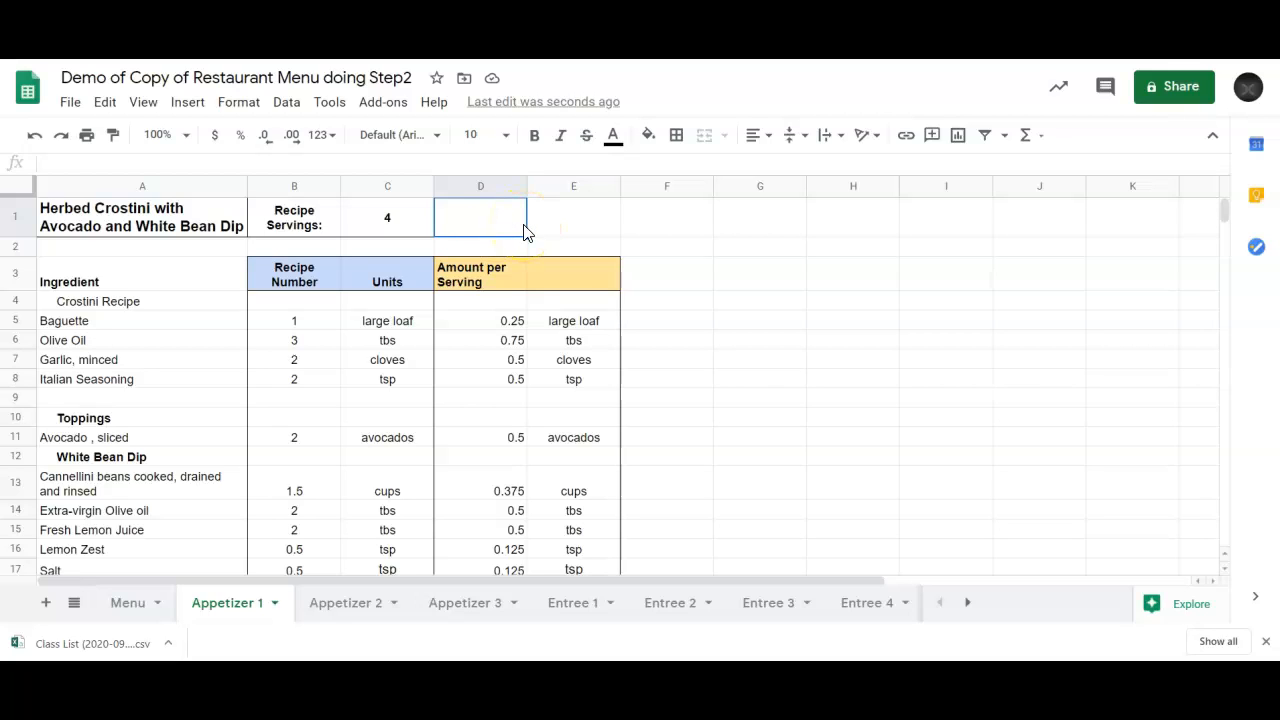
{"action": "type", "text": "W"}
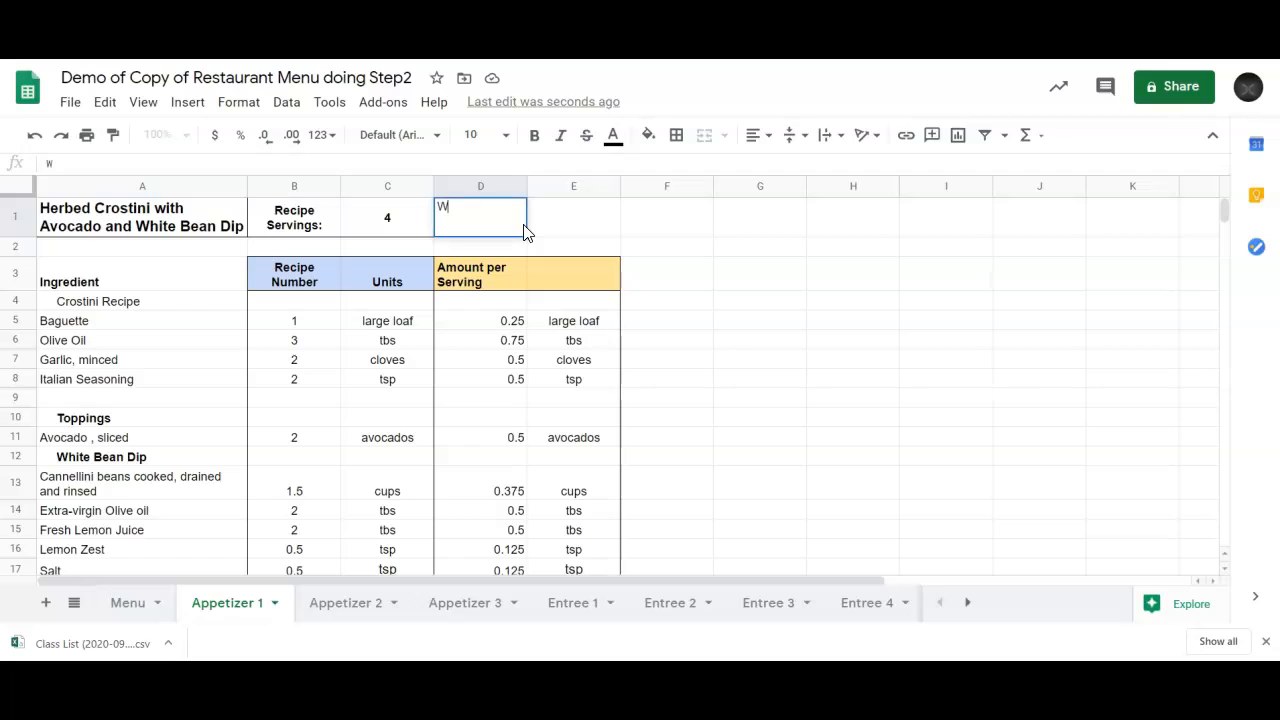
{"action": "type", "text": "eekly Amount"}
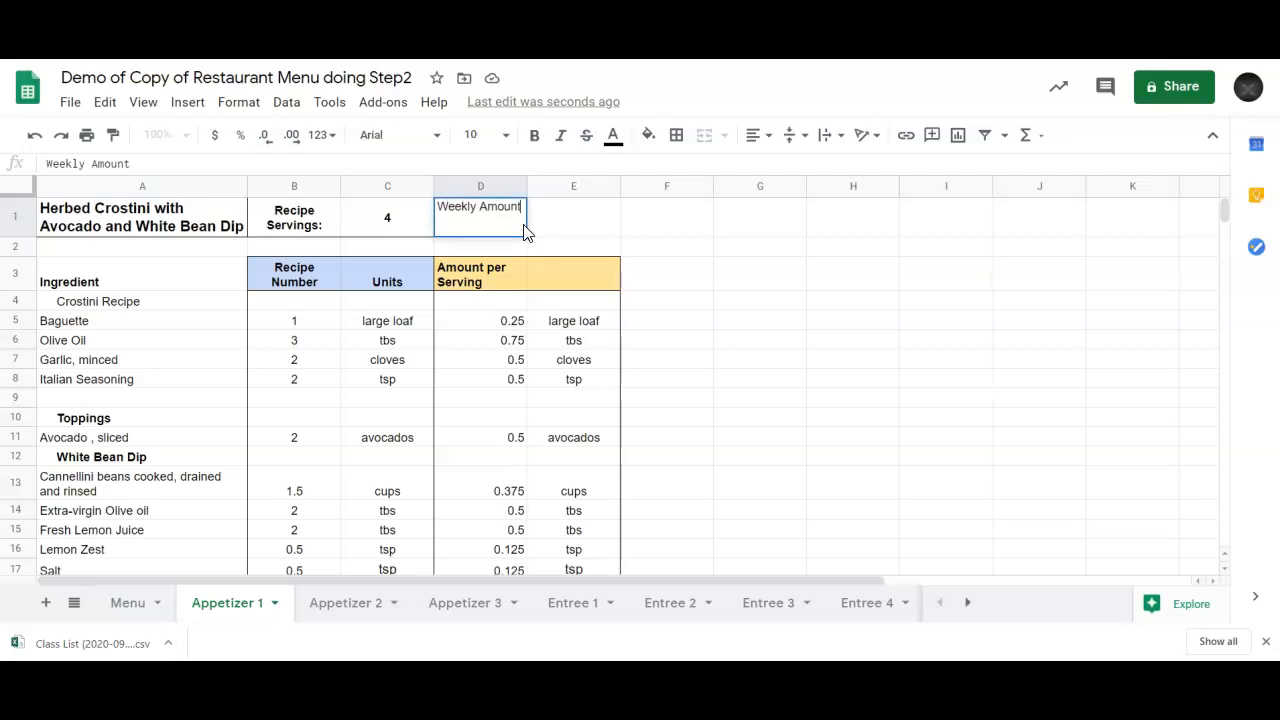
{"action": "key", "text": "Return"}
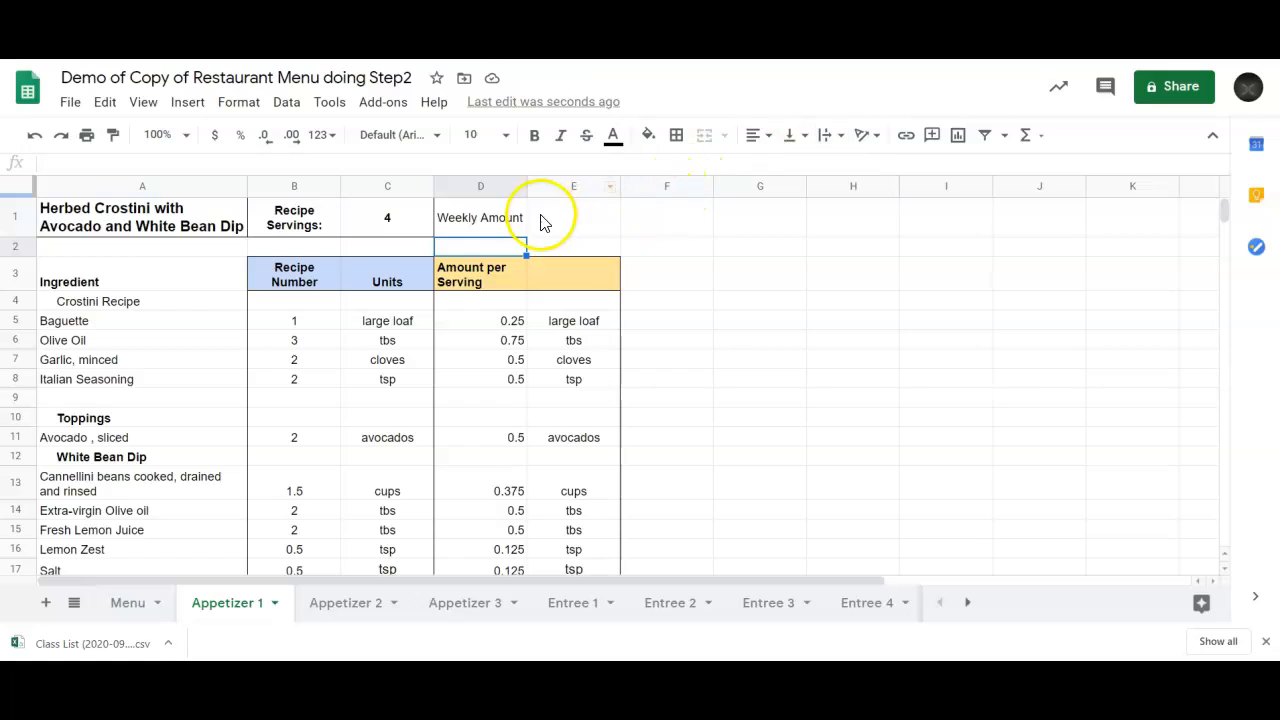
- Link E1 to Appetizer 1's weekly amount on the Menu sheet with the formula =Menu!C5
{"action": "left_click", "coordinate": [587, 220]}
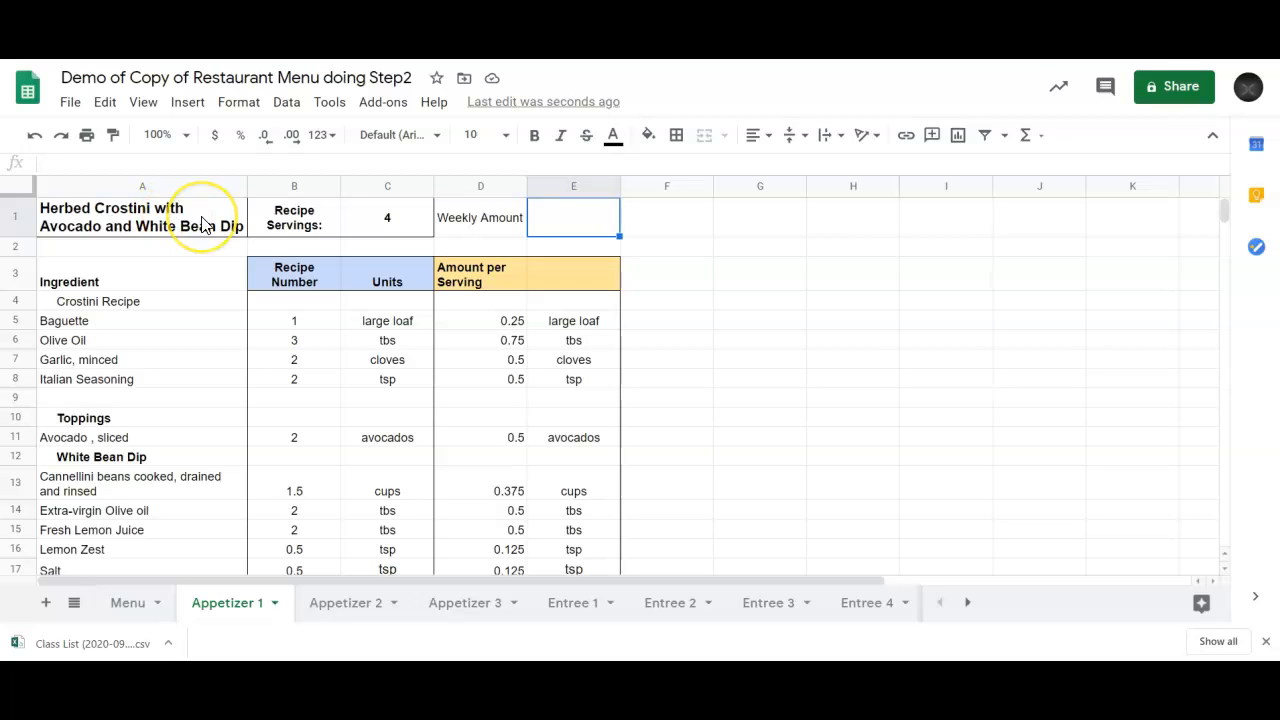
{"action": "left_click", "coordinate": [579, 224]}
{"action": "type", "text": "="}
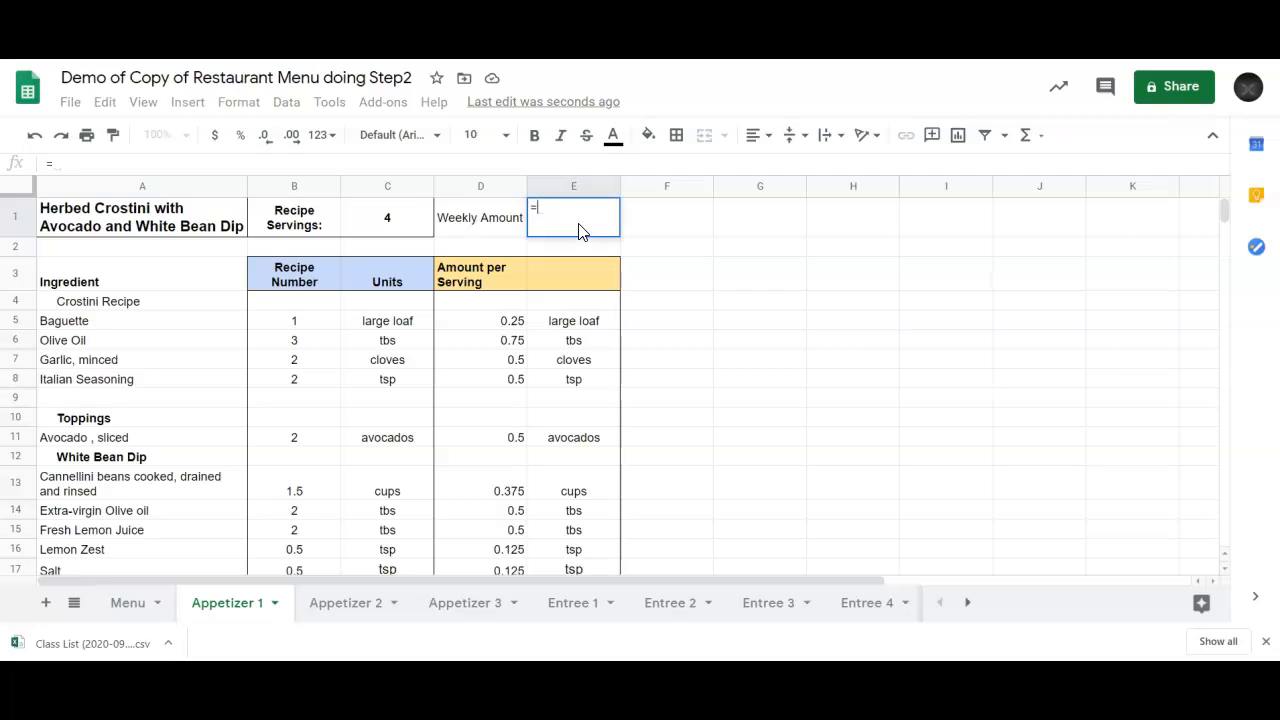
{"action": "left_click", "coordinate": [133, 608]}
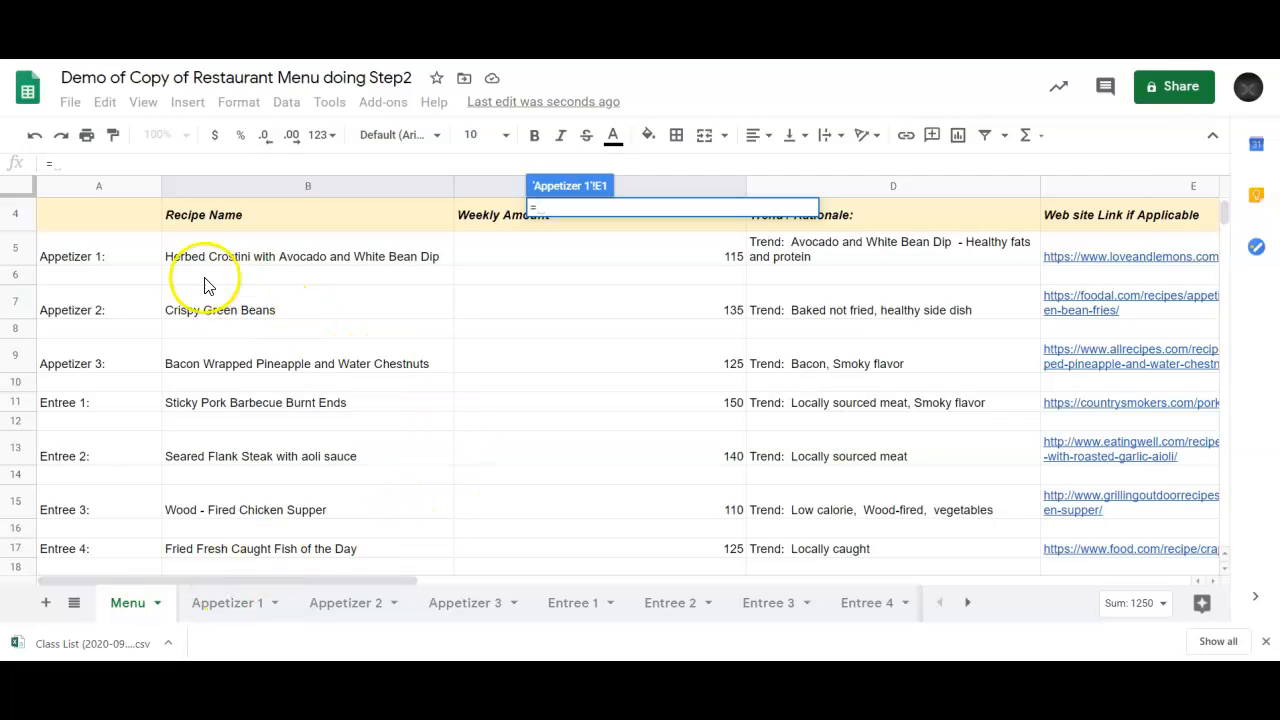
{"action": "left_click", "coordinate": [615, 262]}
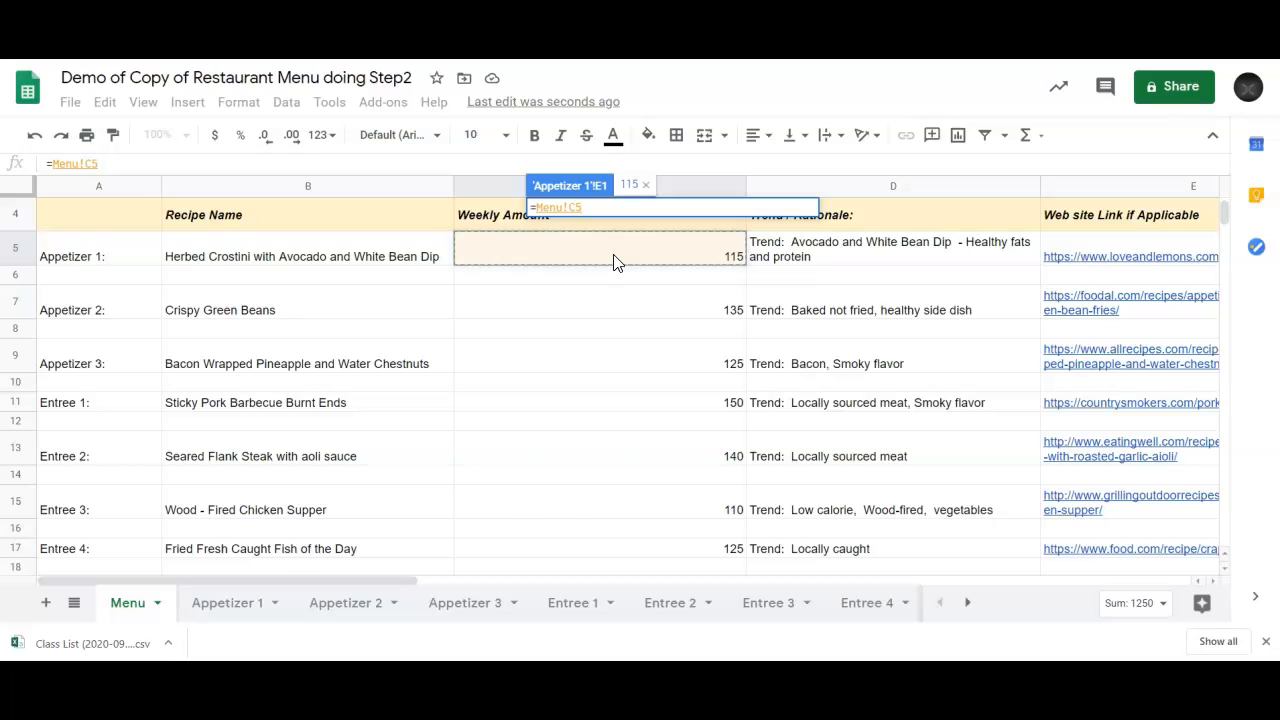
{"action": "key", "text": "Return"}
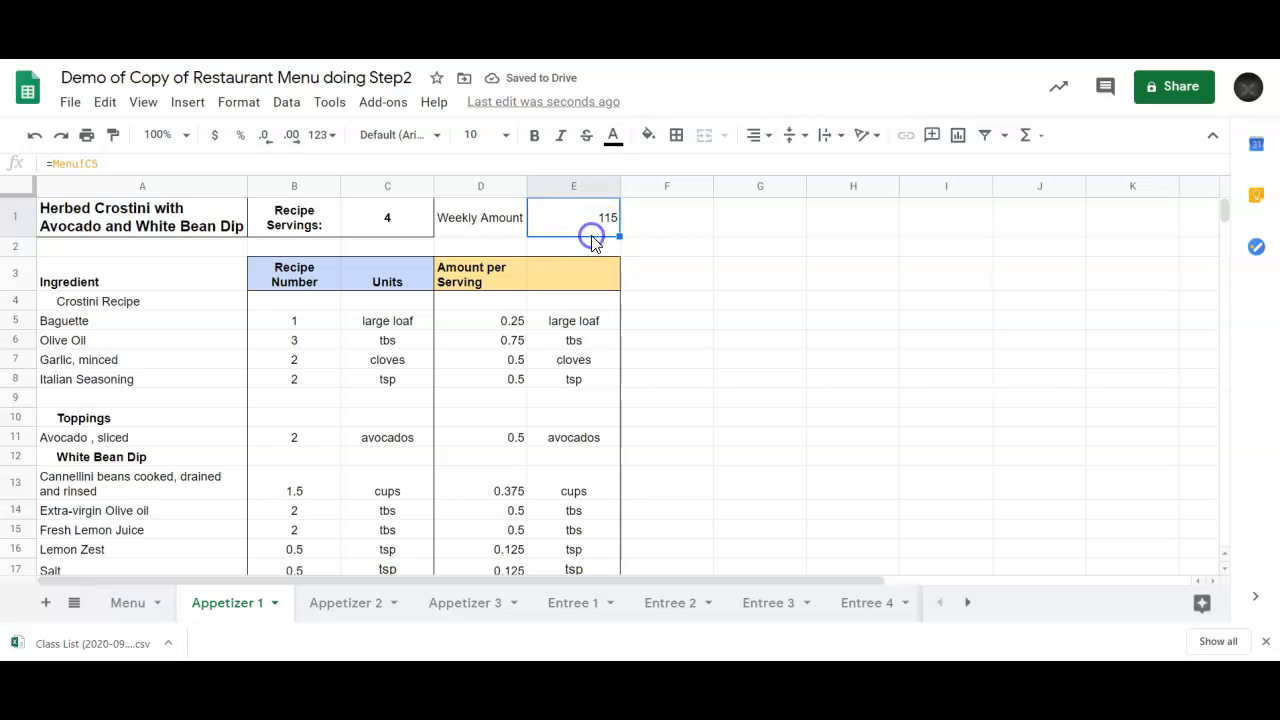
- Test the link by setting Appetizer 1's weekly amount on the Menu sheet to 120 and checking E1 on the Appetizer 1 sheet
{"action": "left_click", "coordinate": [112, 612]}
{"action": "left_click", "coordinate": [684, 260]}
{"action": "type", "text": "12"}
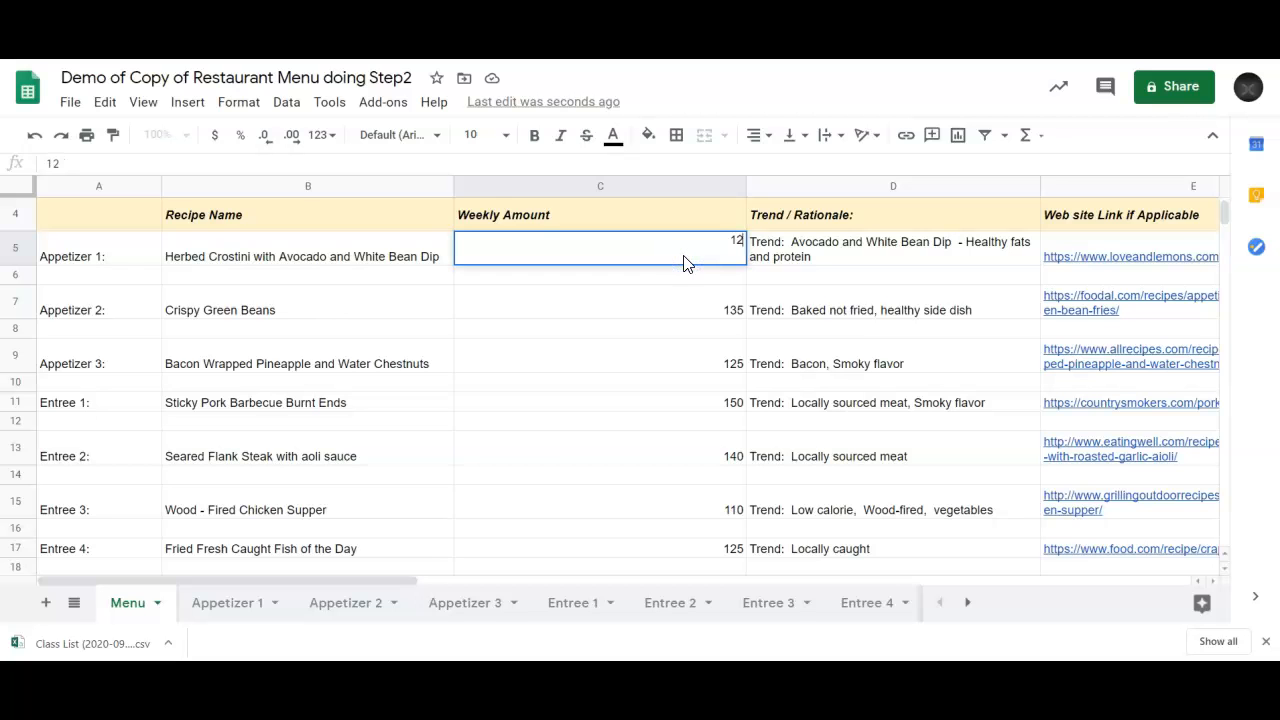
{"action": "type", "text": "0"}
{"action": "key", "text": "Return"}
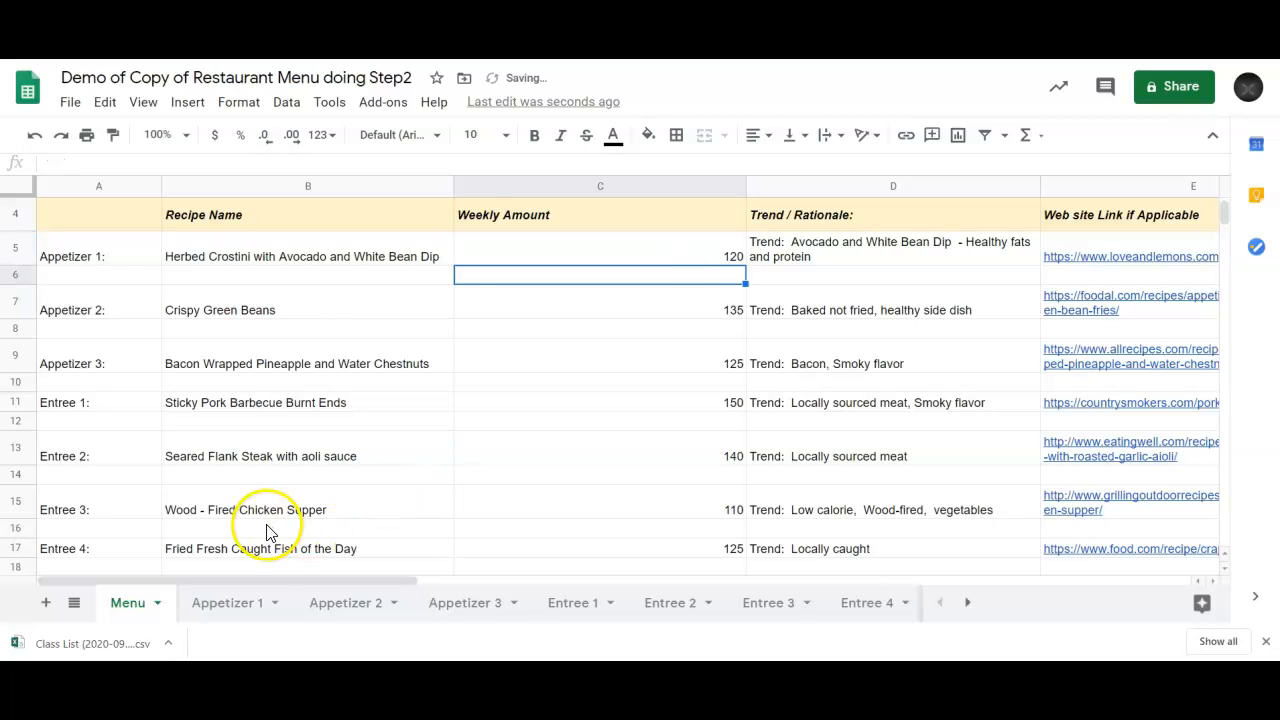
{"action": "left_click", "coordinate": [224, 604]}
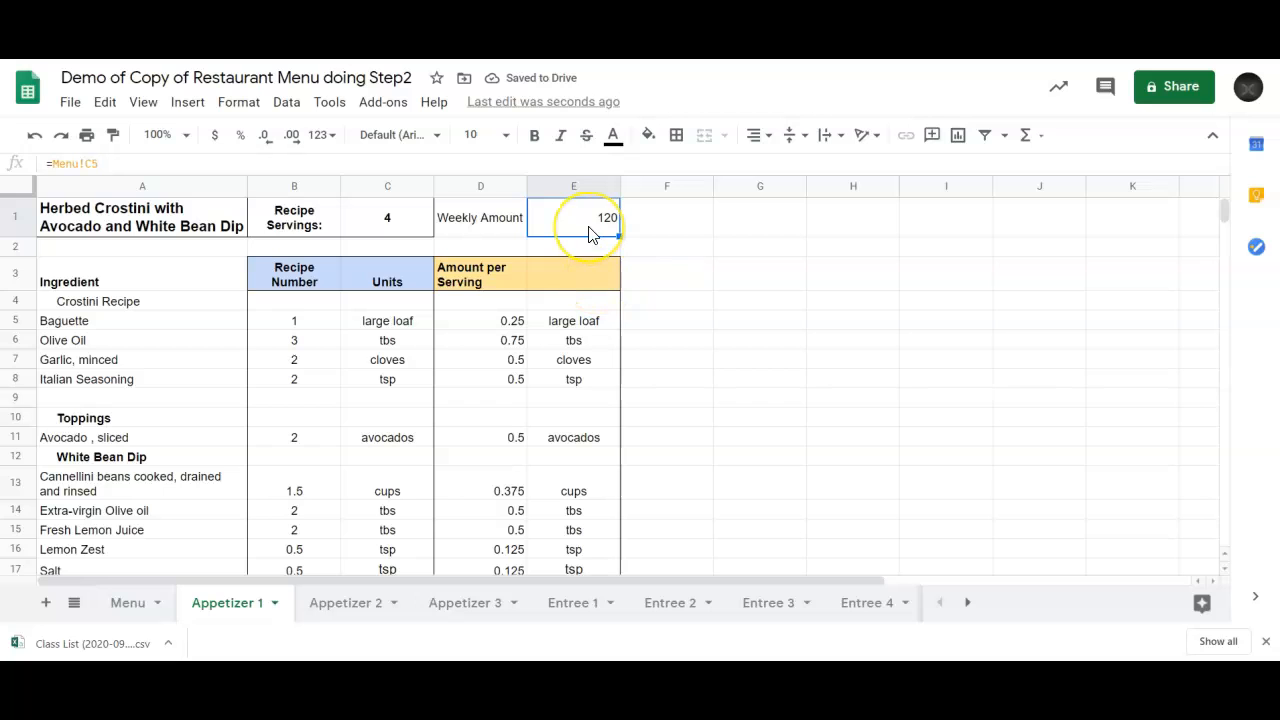
- Set Appetizer 1's weekly amount on the Menu sheet to 115 and check the linked cell E1 on the Appetizer 1 sheet
{"action": "left_click", "coordinate": [128, 604]}
{"action": "left_click", "coordinate": [672, 259]}
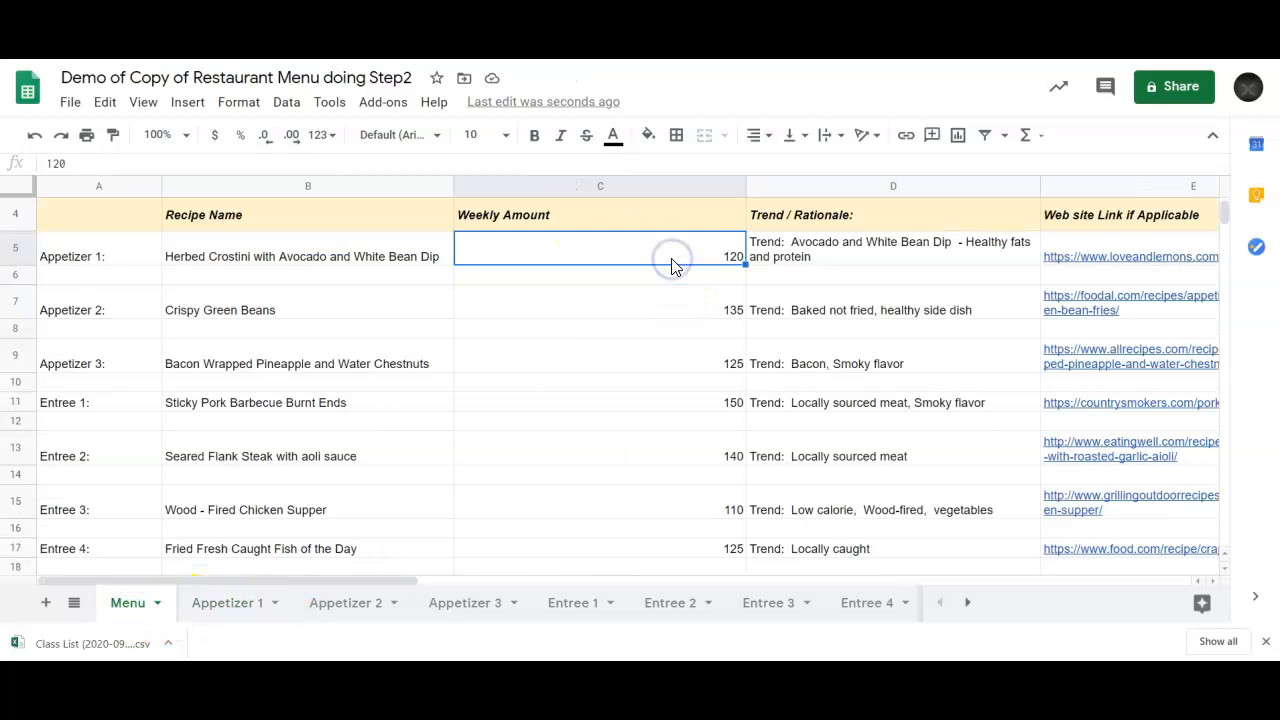
{"action": "type", "text": "115"}
{"action": "left_click", "coordinate": [207, 604]}
{"action": "left_click", "coordinate": [572, 220]}
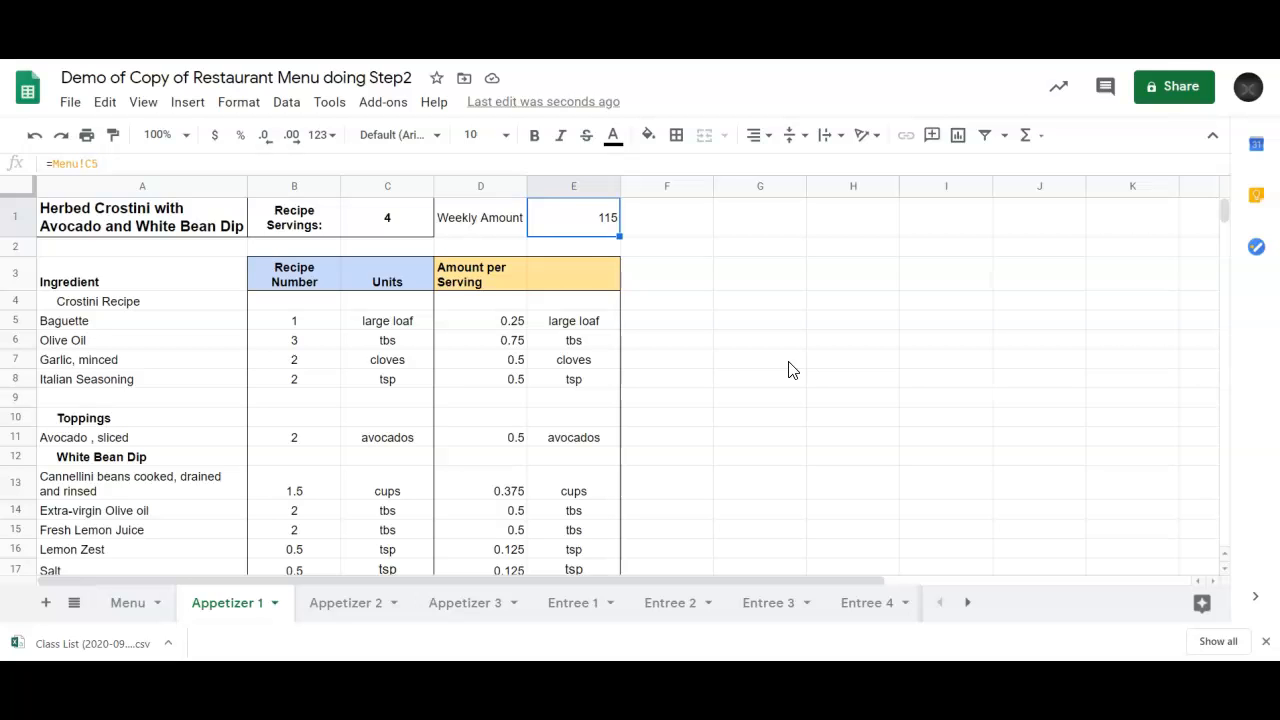
{"action": "key", "text": "Return"}
{"action": "key", "text": "Return"}
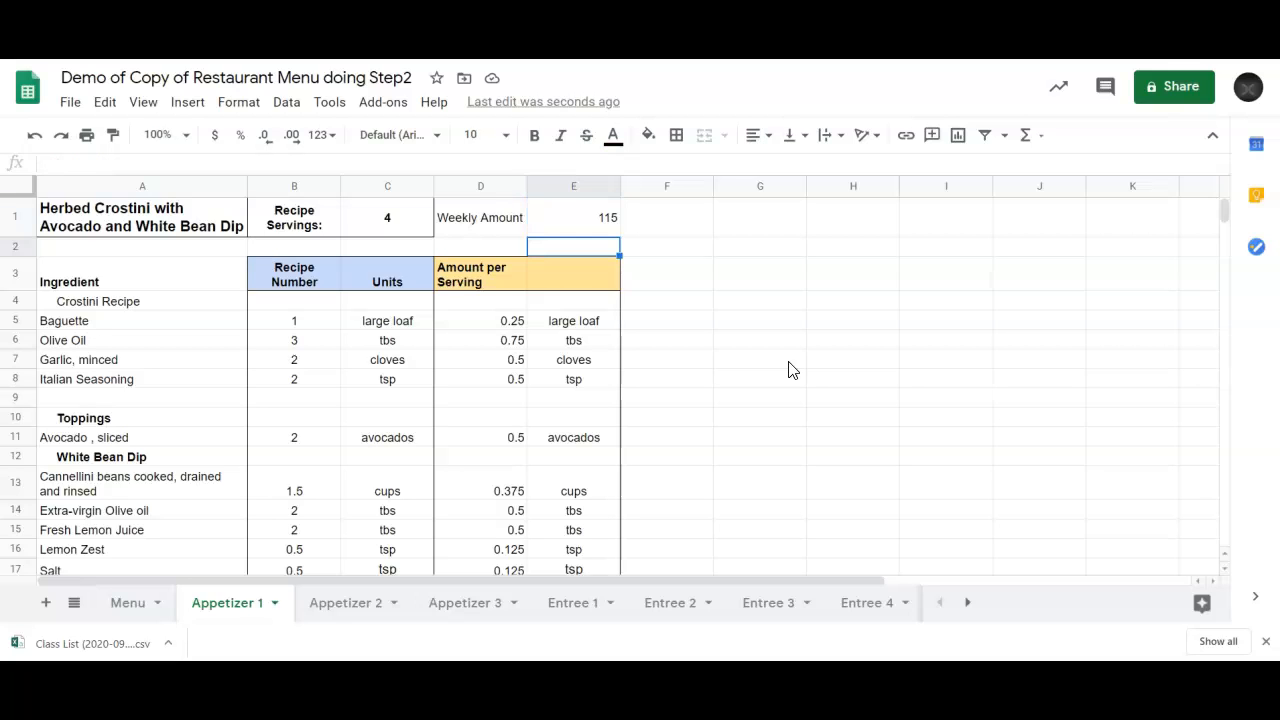
- Enter the heading "Weekly Amount" in cell F3 of the Appetizer 1 sheet
{"action": "left_click", "coordinate": [677, 353]}
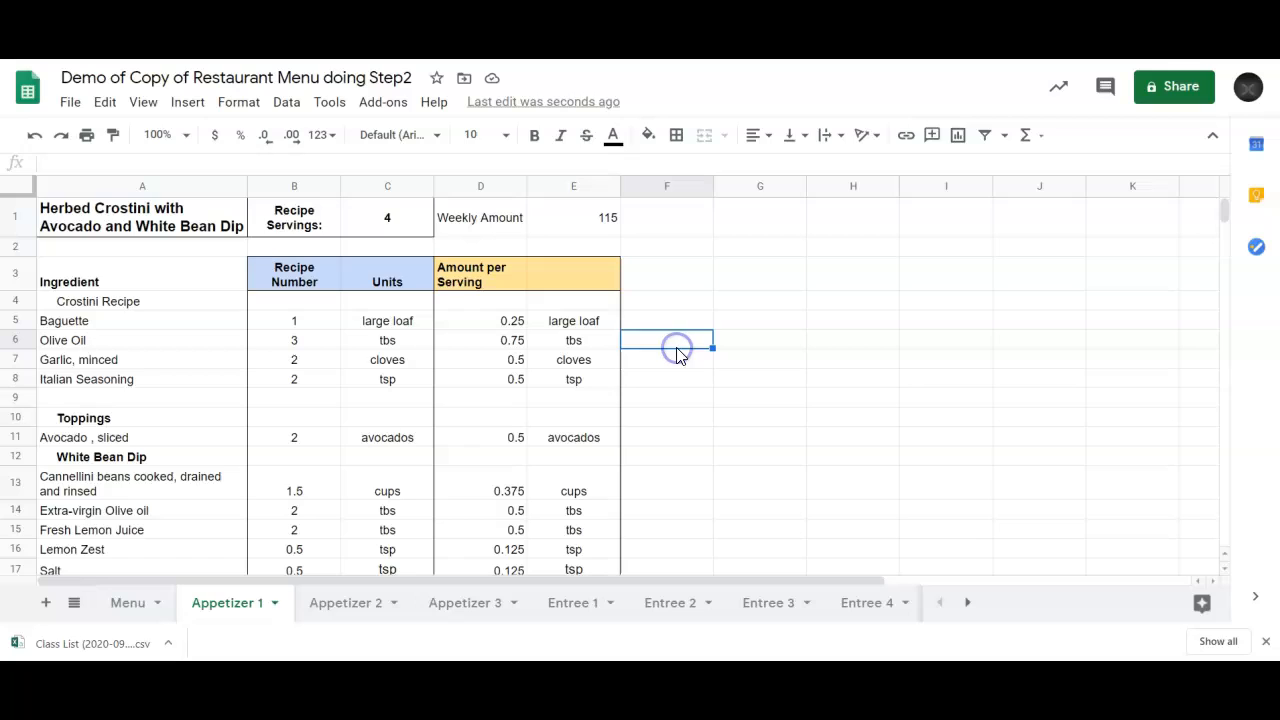
{"action": "left_click", "coordinate": [666, 286]}
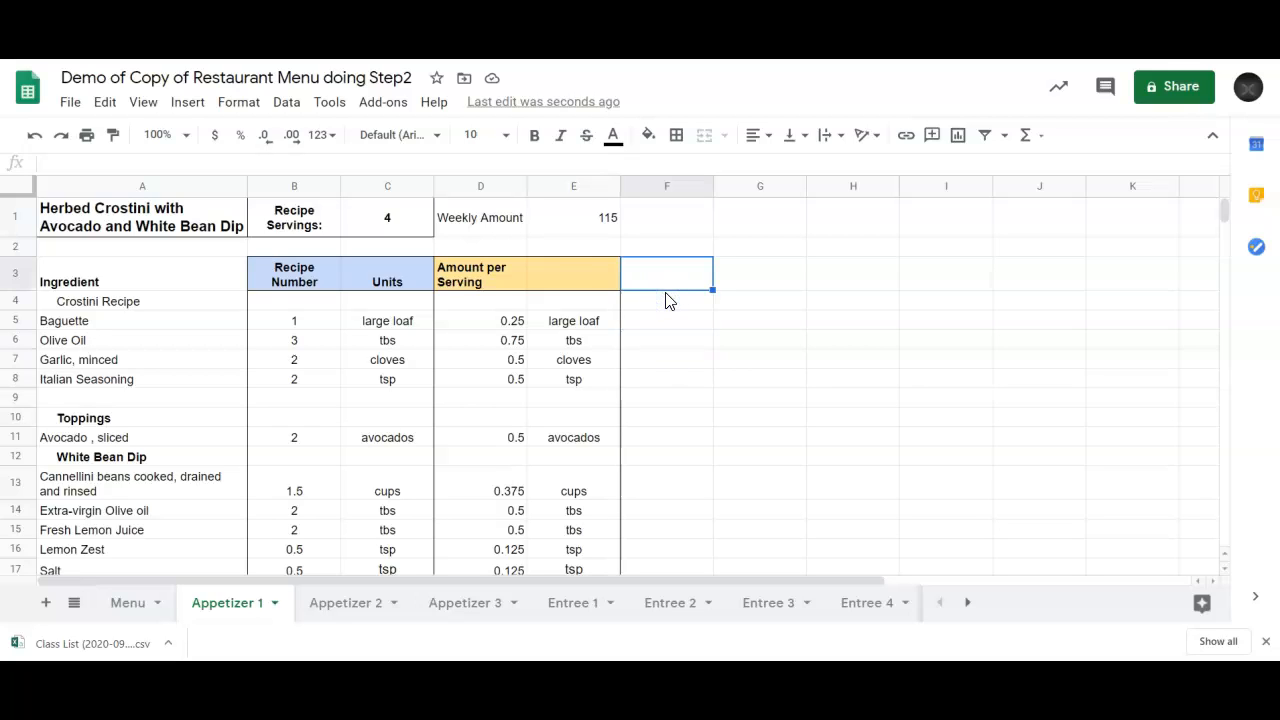
{"action": "type", "text": "Weekly Amount"}
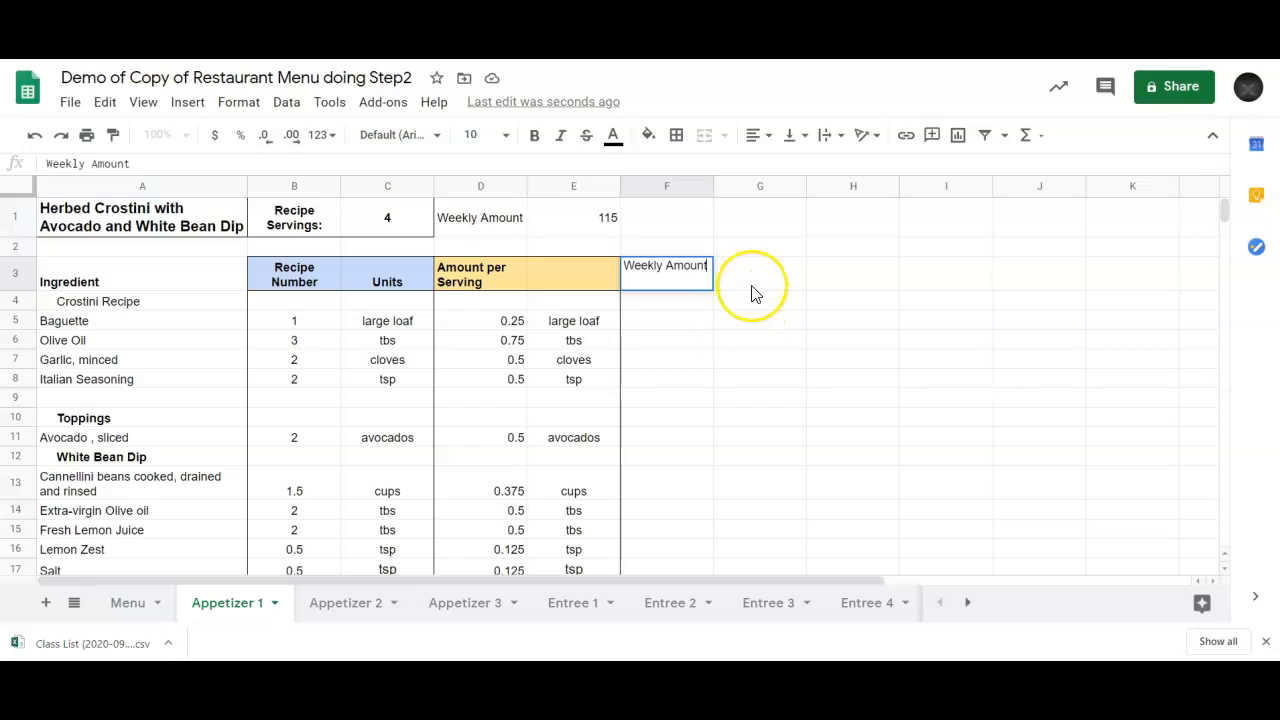
{"action": "left_click", "coordinate": [676, 321]}
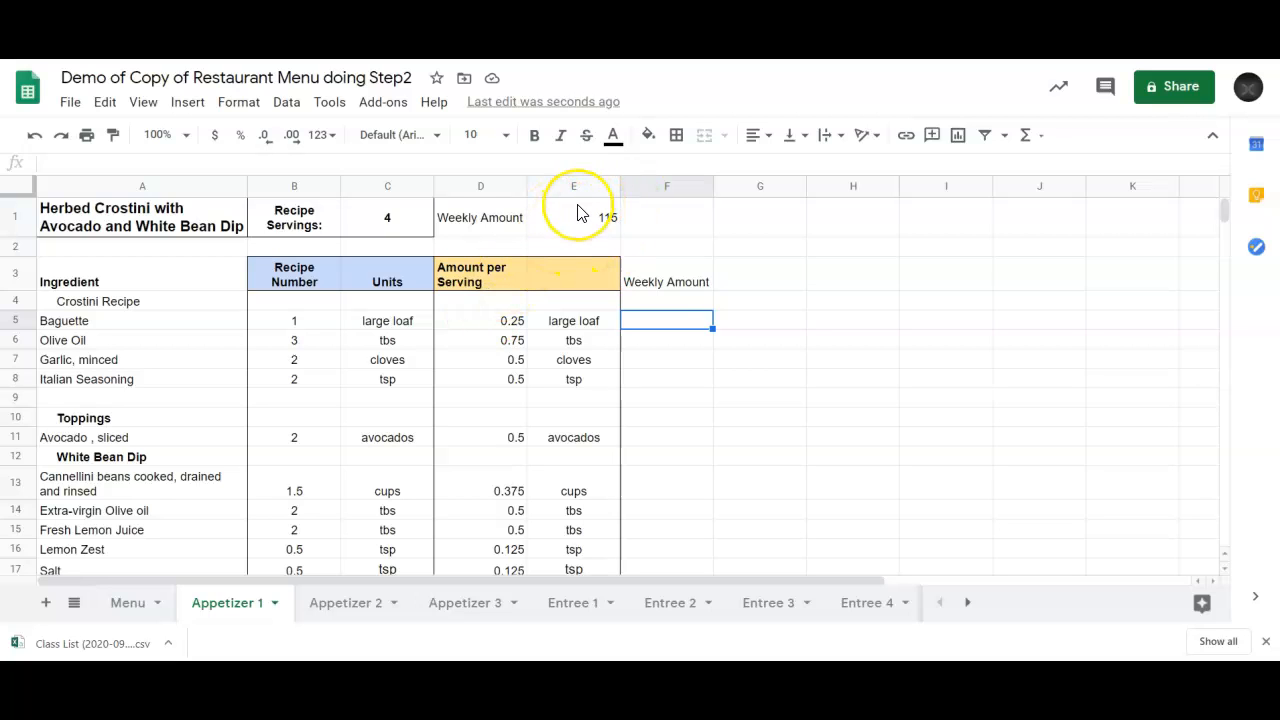
- Calculate the baguette's weekly amount in F5 with the formula =D5*E1
{"action": "left_click", "coordinate": [659, 324]}
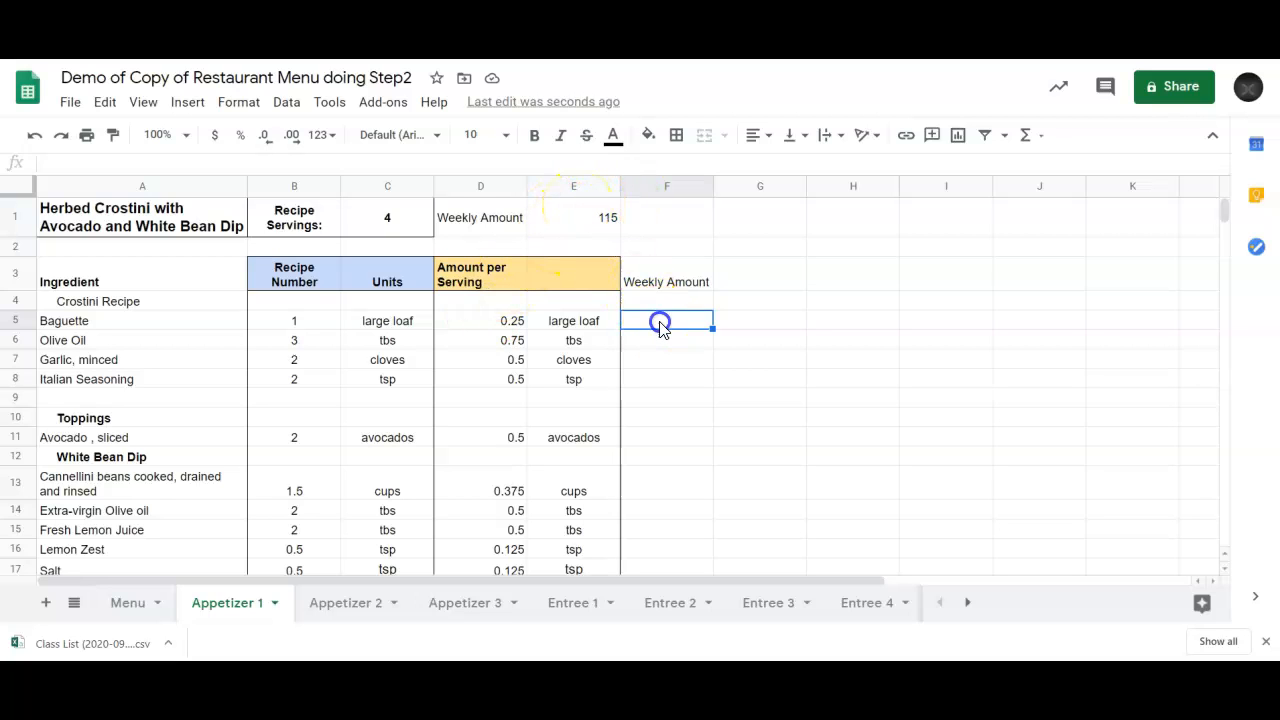
{"action": "type", "text": "="}
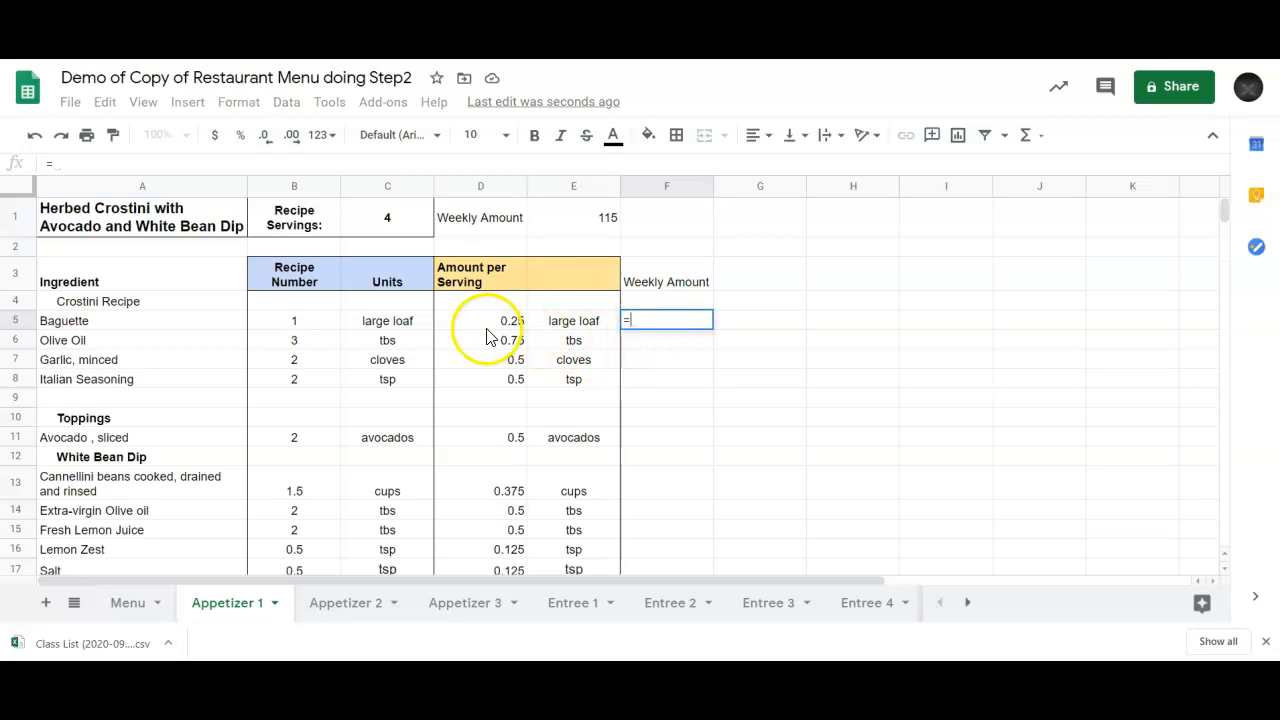
{"action": "left_click", "coordinate": [487, 323]}
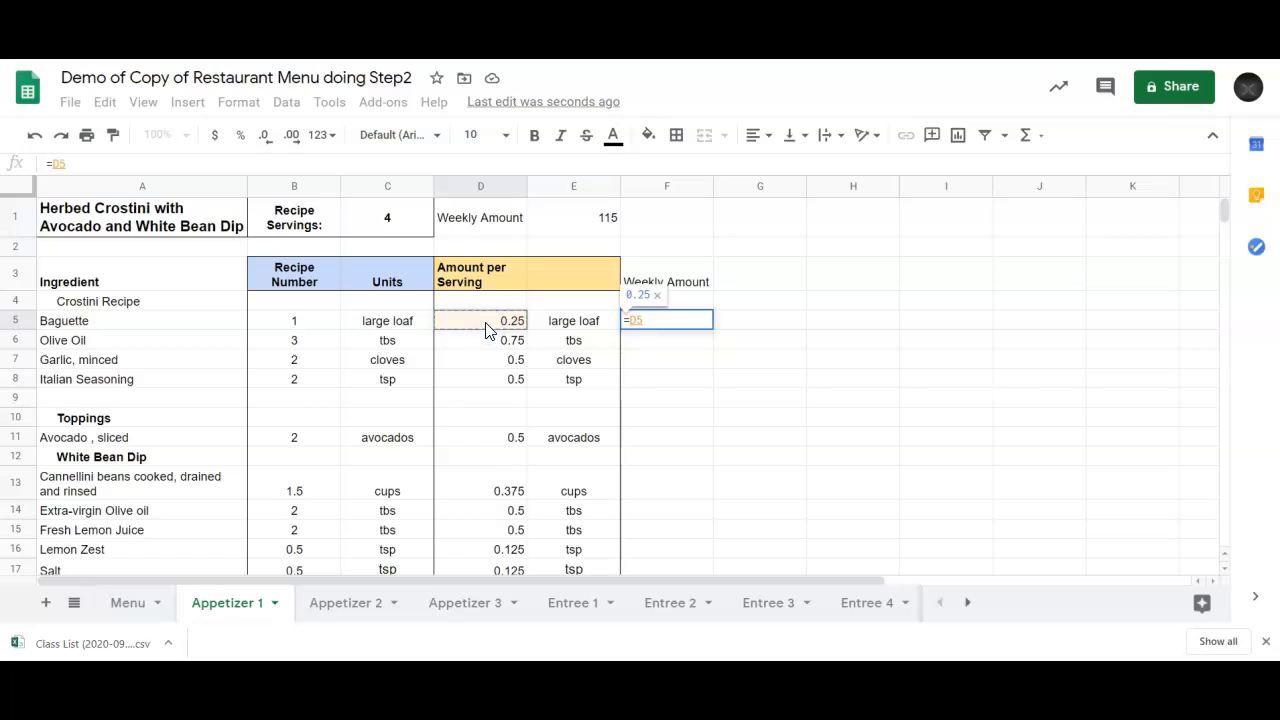
{"action": "type", "text": "*"}
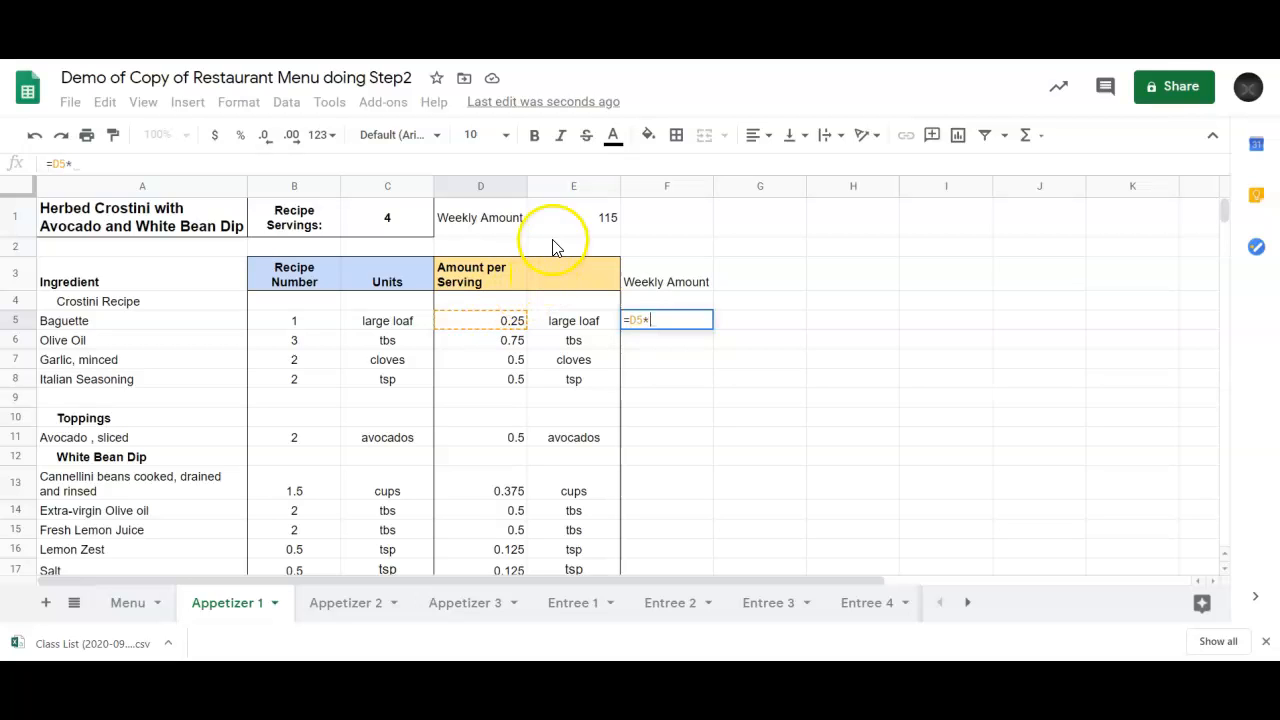
{"action": "left_click", "coordinate": [572, 220]}
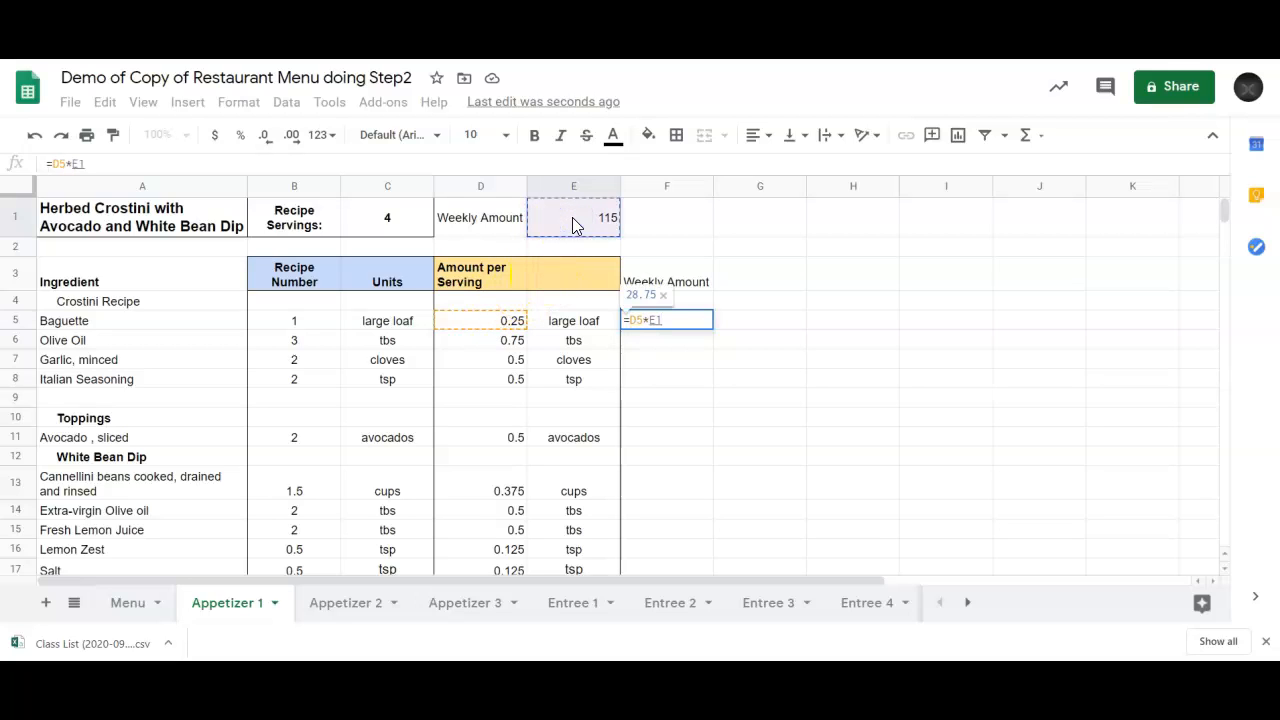
{"action": "key", "text": "Return"}
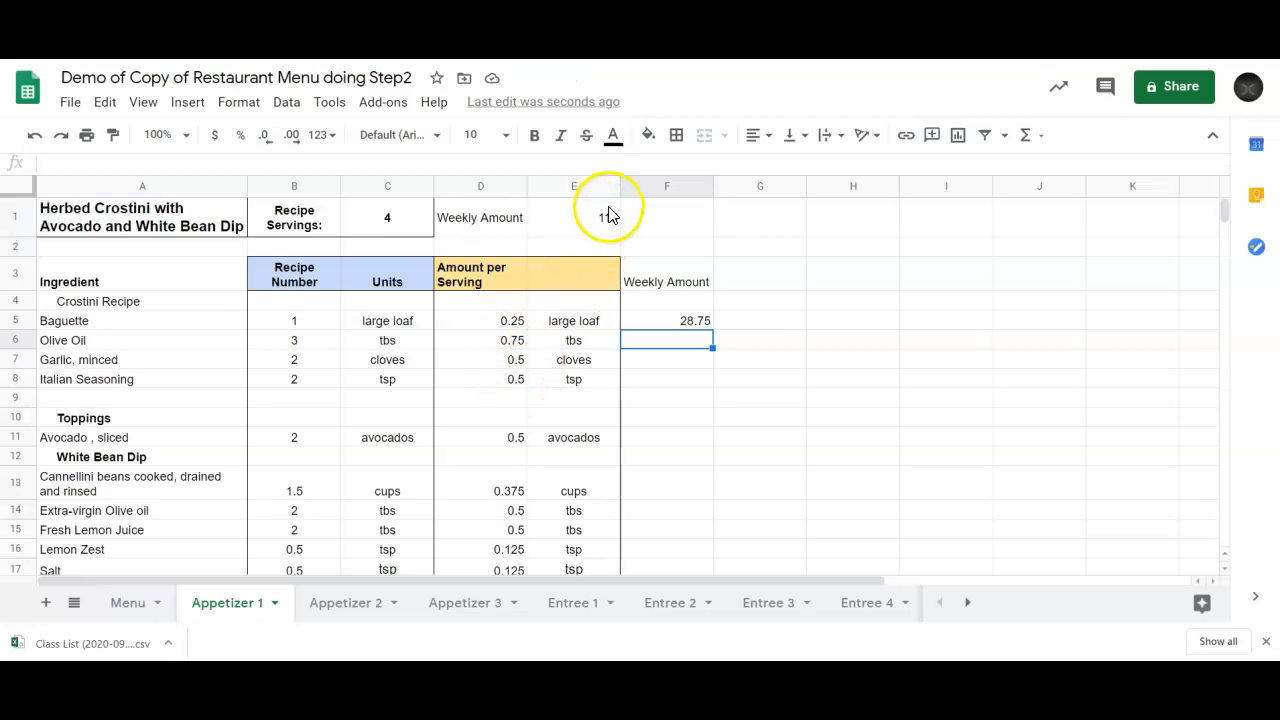
- Lock the row of the weekly amount reference in F5 so the formula reads =D5*E$1
{"action": "left_click", "coordinate": [658, 328]}
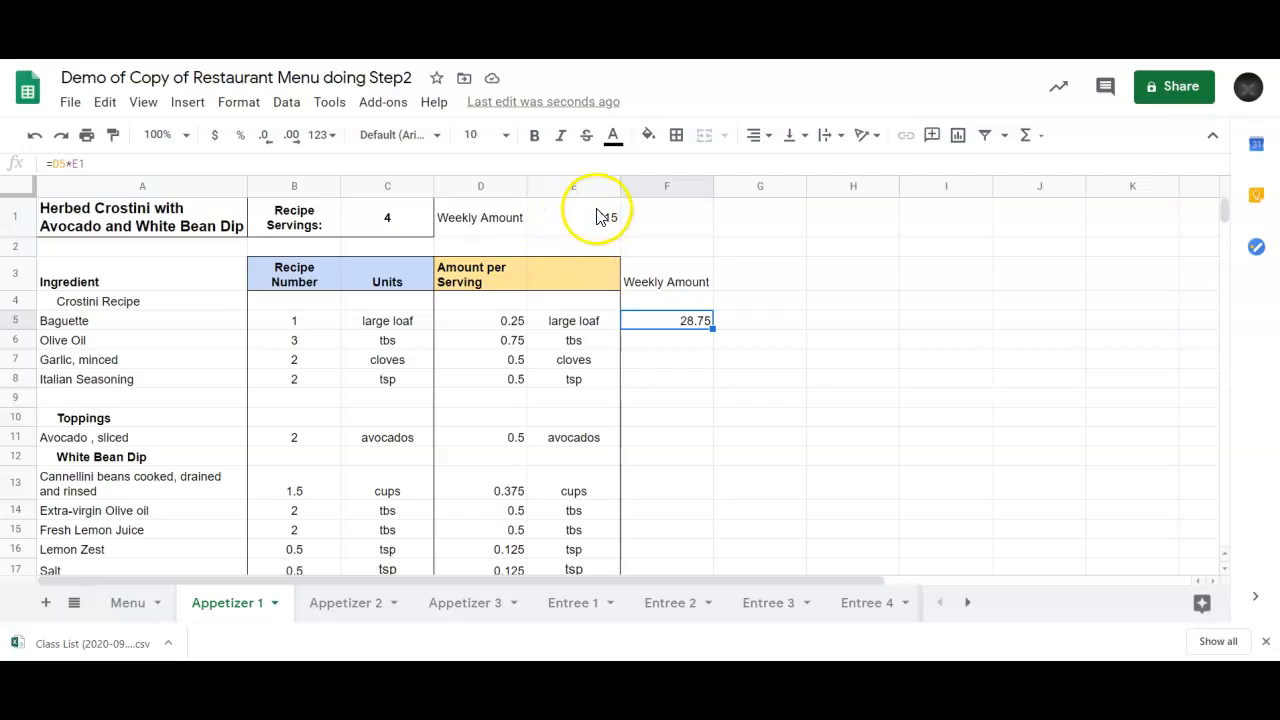
{"action": "left_click", "coordinate": [80, 164]}
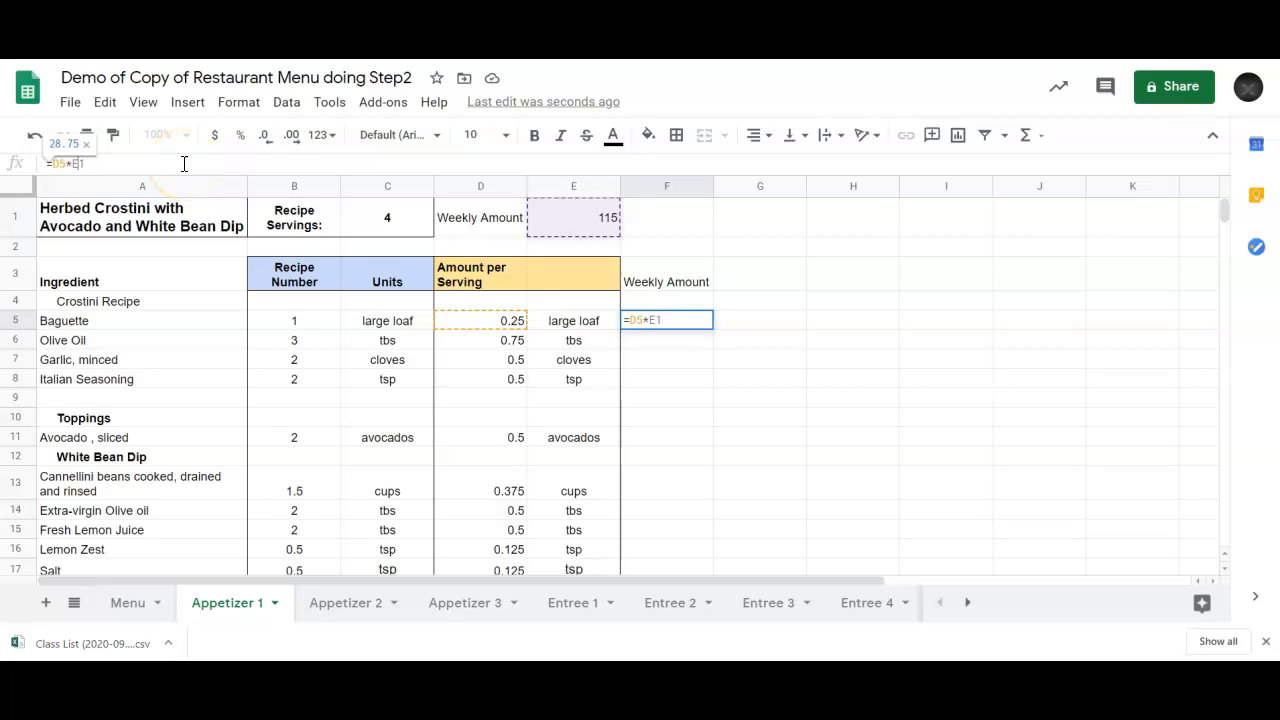
{"action": "type", "text": "$"}
{"action": "key", "text": "Return"}
- Fill the F5 formula down to F20 and clear cells F9, F10 and F12, which have no ingredient amounts
{"action": "left_click", "coordinate": [700, 322]}
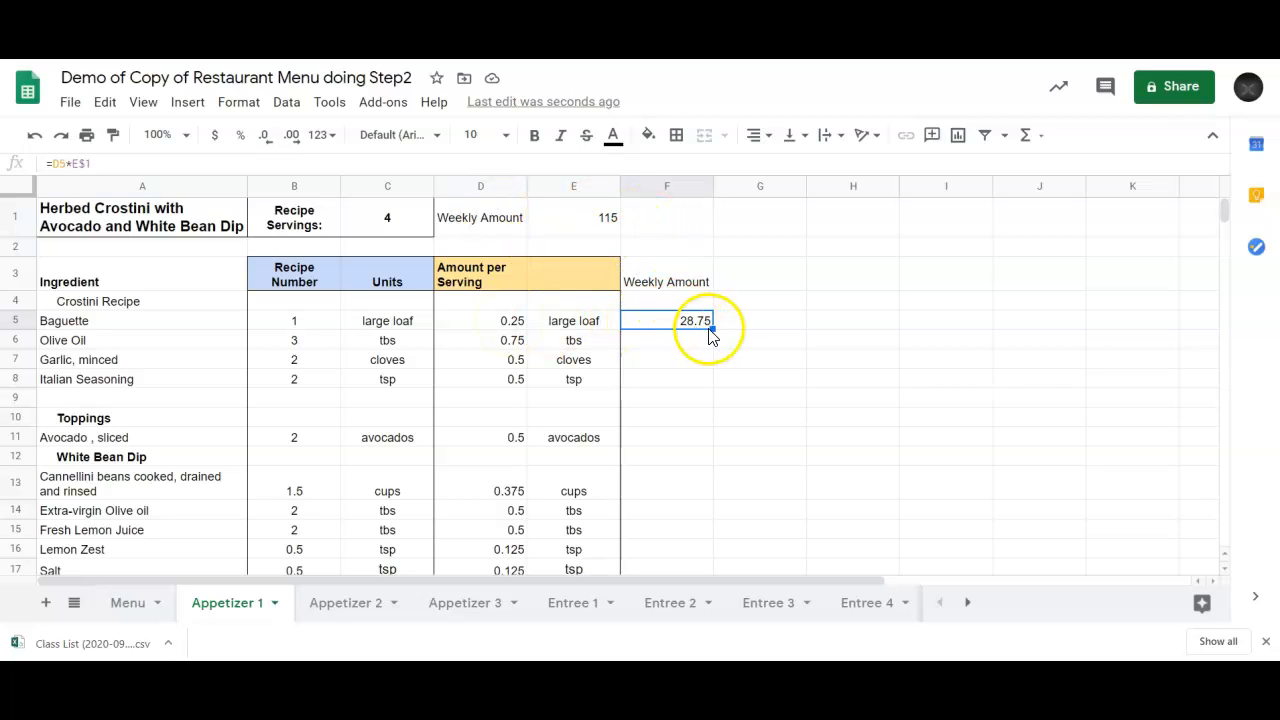
{"action": "left_click_drag", "start_coordinate": [713, 328], "coordinate": [711, 541]}
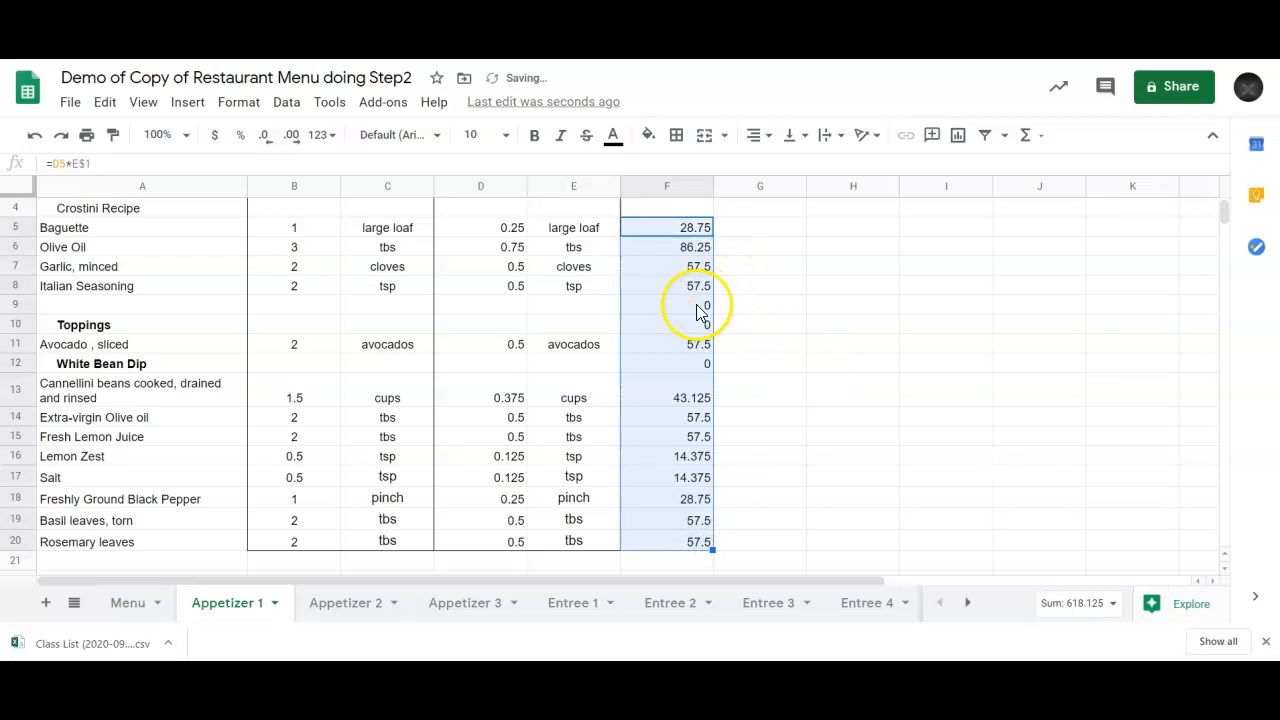
{"action": "left_click_drag", "start_coordinate": [700, 306], "coordinate": [708, 328]}
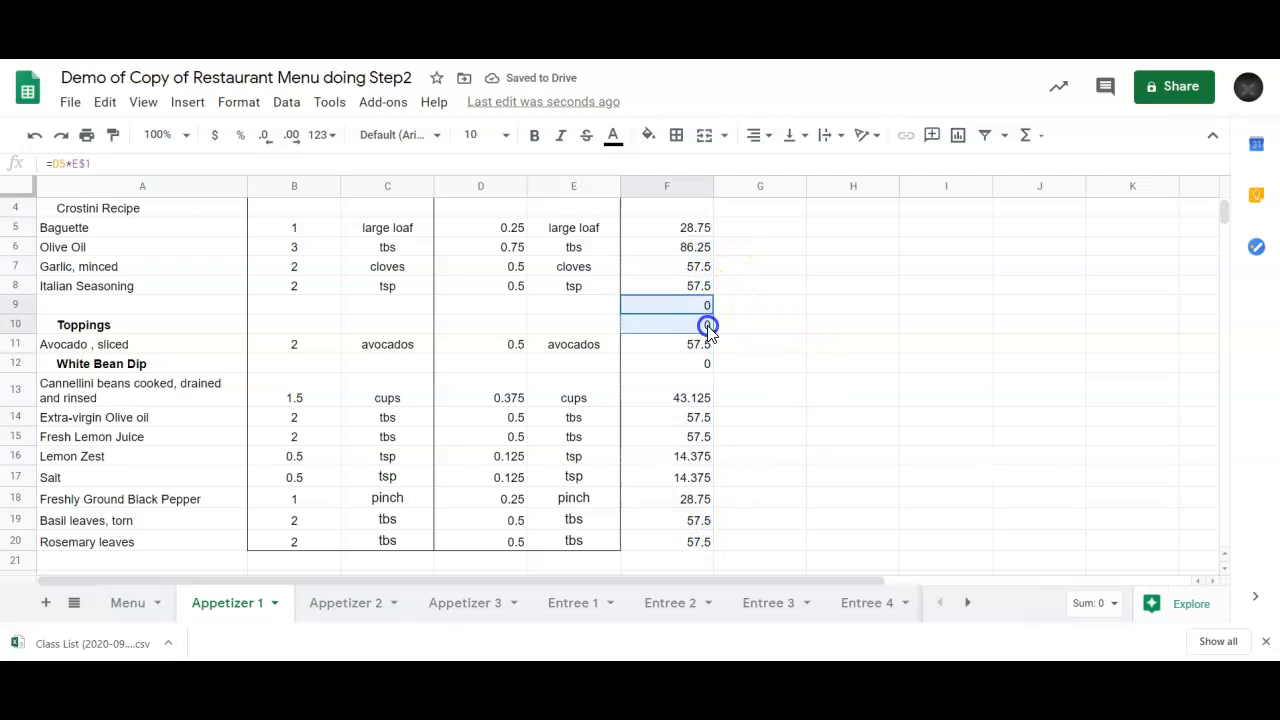
{"action": "key", "text": "Delete"}
{"action": "left_click", "coordinate": [703, 368]}
{"action": "key", "text": "Delete"}
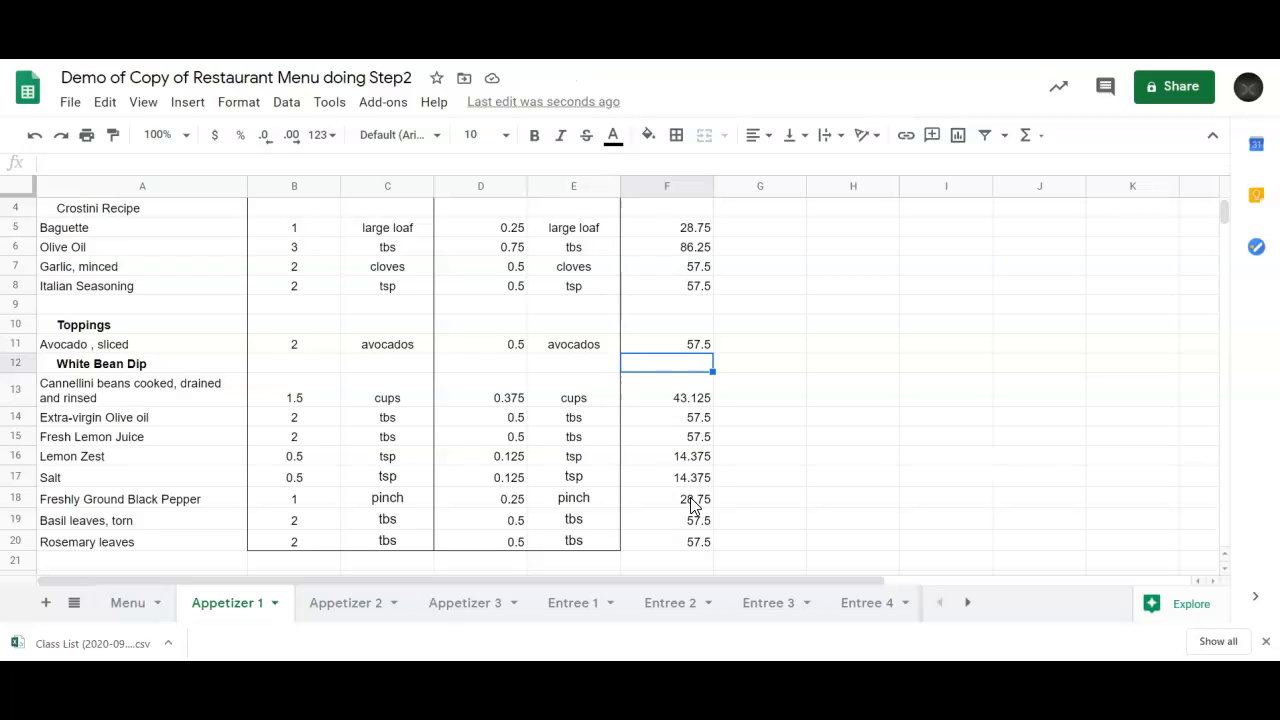
{"action": "left_click", "coordinate": [690, 505]}
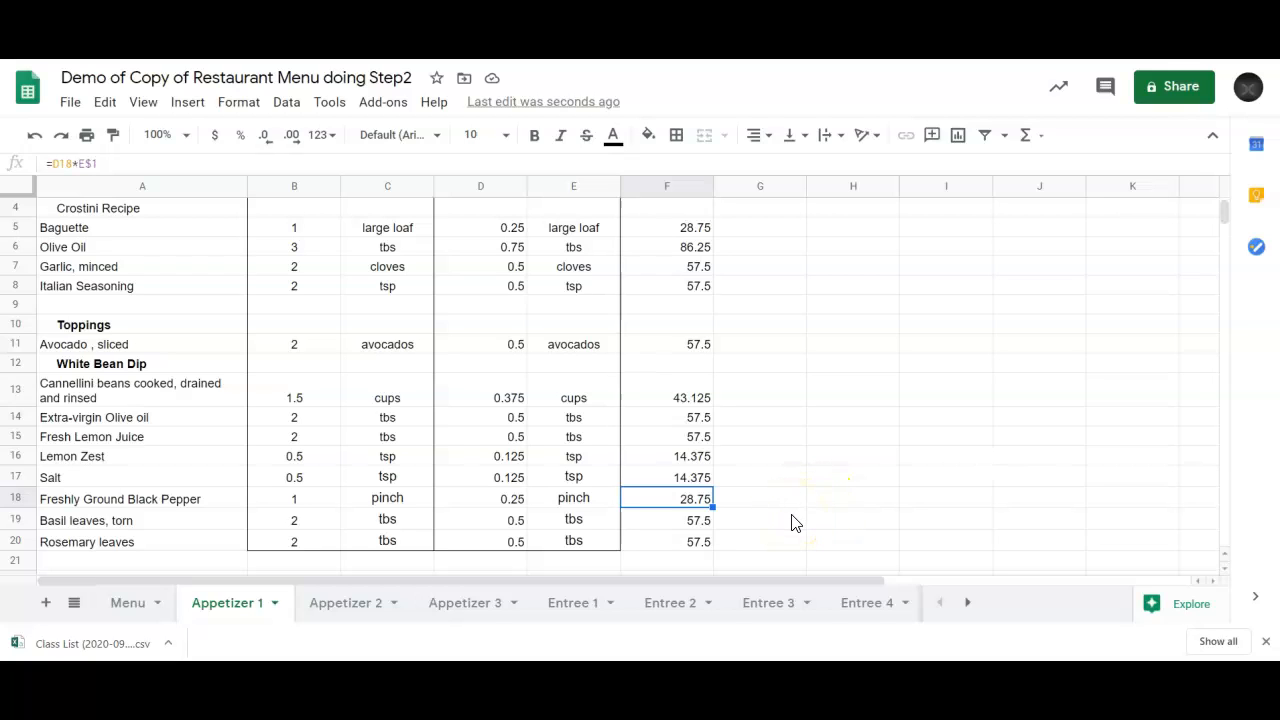
- Copy the units from E4:E20 into column G starting at G4
{"action": "scroll", "coordinate": [791, 522], "scroll_direction": "up", "scroll_amount": 2}
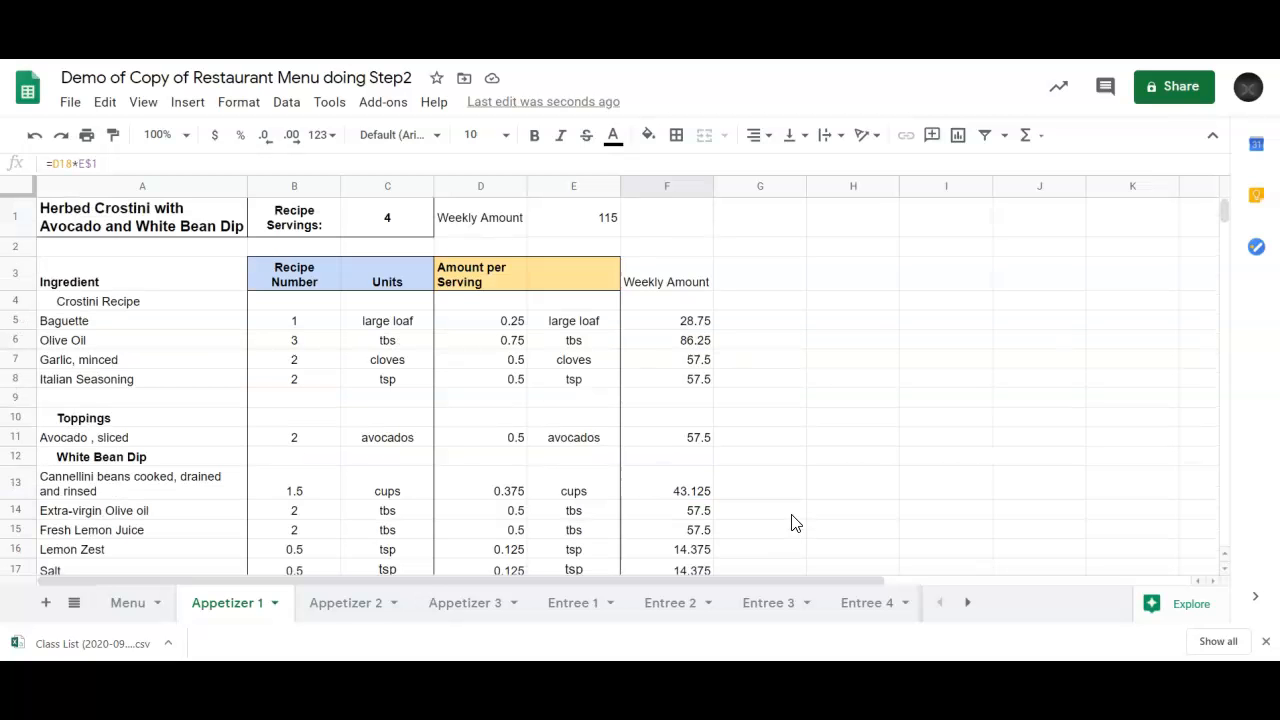
{"action": "scroll", "coordinate": [791, 522], "scroll_direction": "down", "scroll_amount": 1}
{"action": "scroll", "coordinate": [791, 522], "scroll_direction": "up", "scroll_amount": 1}
{"action": "left_click_drag", "start_coordinate": [573, 305], "coordinate": [567, 520]}
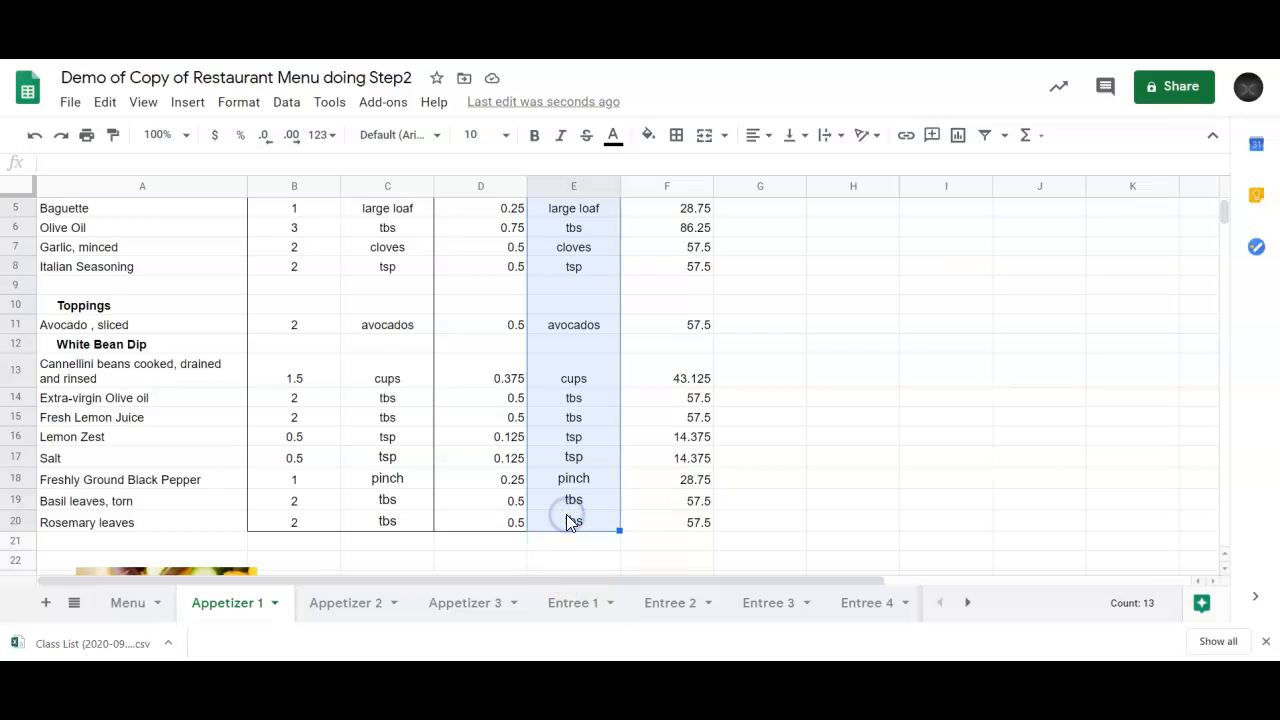
{"action": "scroll", "coordinate": [906, 406], "scroll_direction": "up", "scroll_amount": 2}
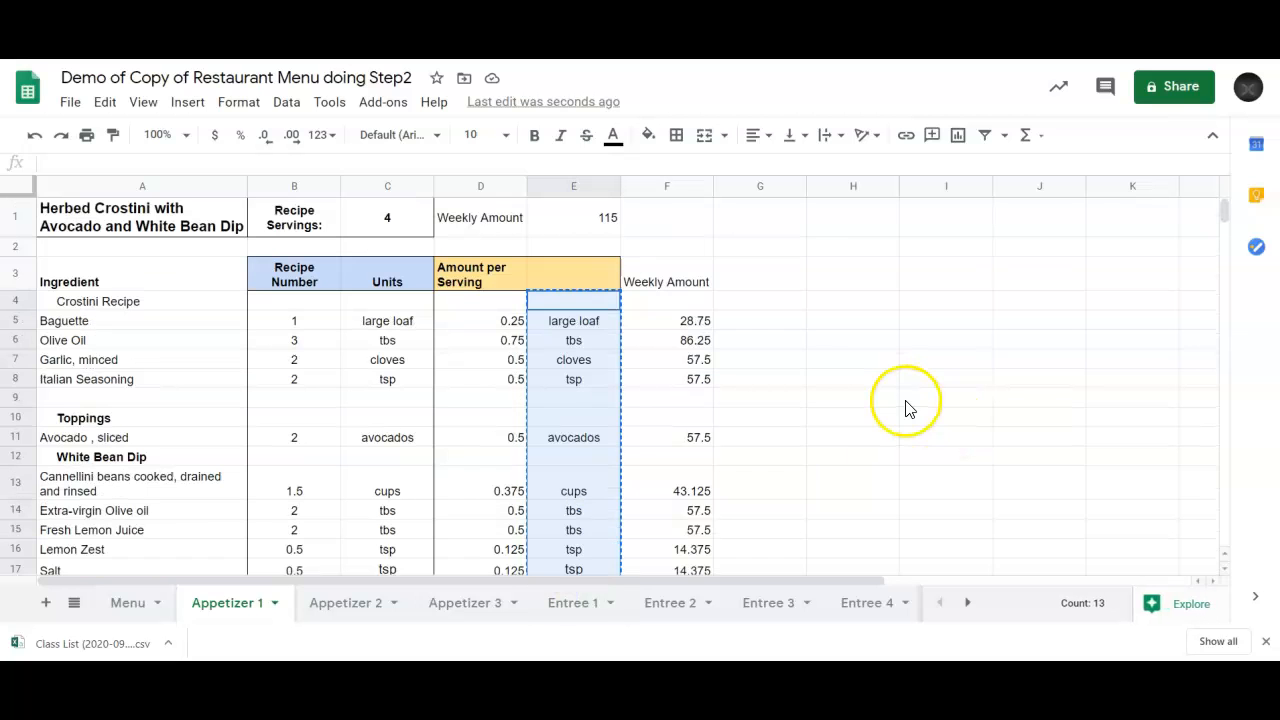
{"action": "left_click", "coordinate": [767, 304]}
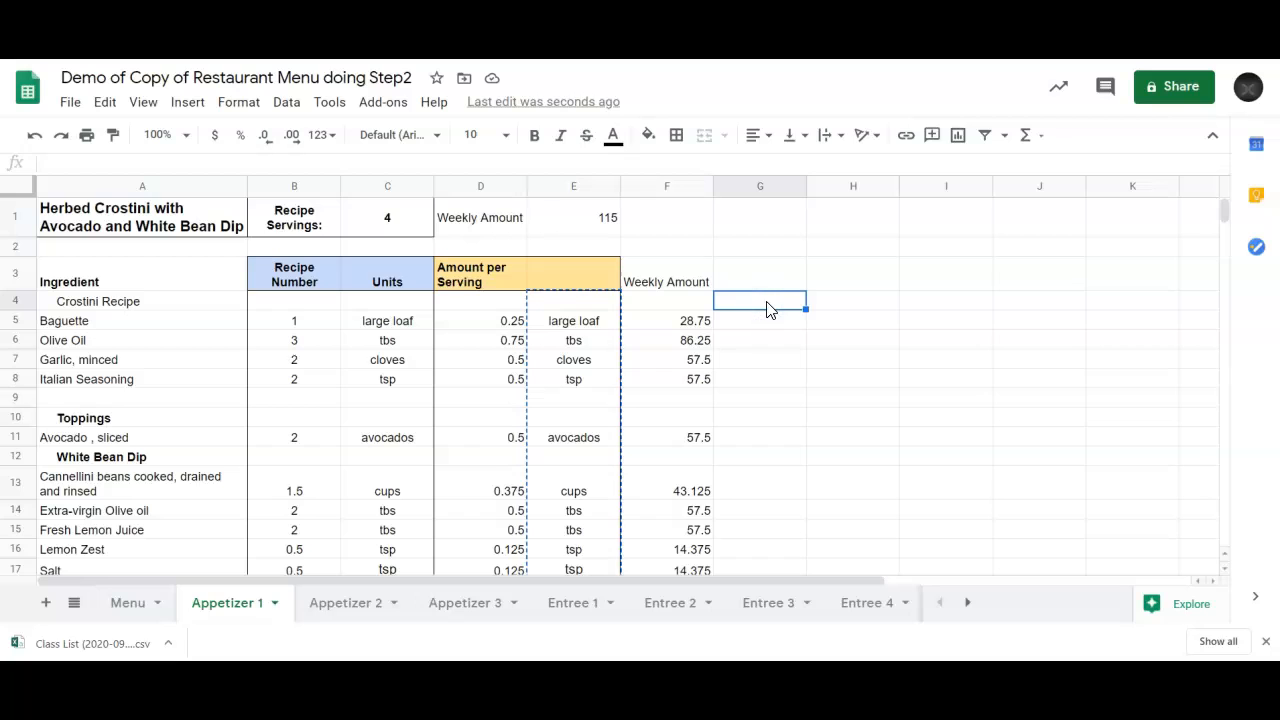
{"action": "key", "text": "ctrl+v"}
{"action": "left_click", "coordinate": [860, 310]}
- Fill the weekly amount heading cells F3:G3 with light green and make their text bold
{"action": "left_click_drag", "start_coordinate": [662, 268], "coordinate": [763, 263]}
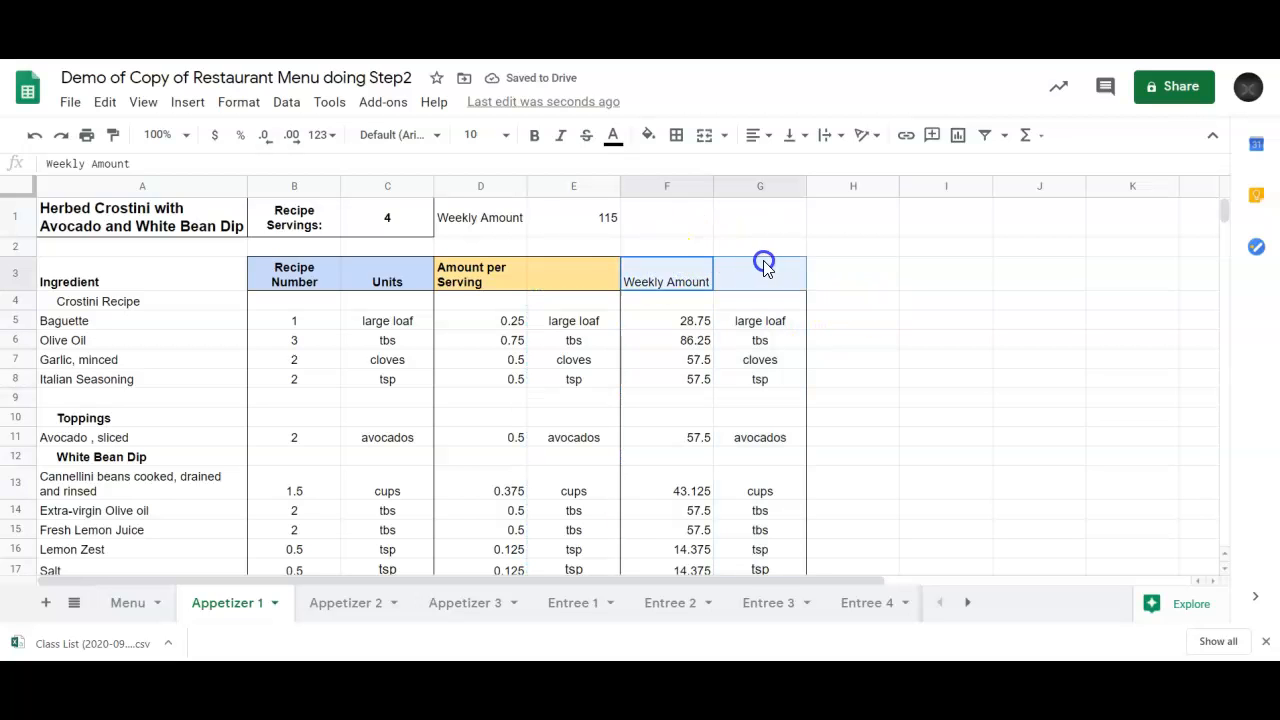
{"action": "left_click", "coordinate": [650, 137]}
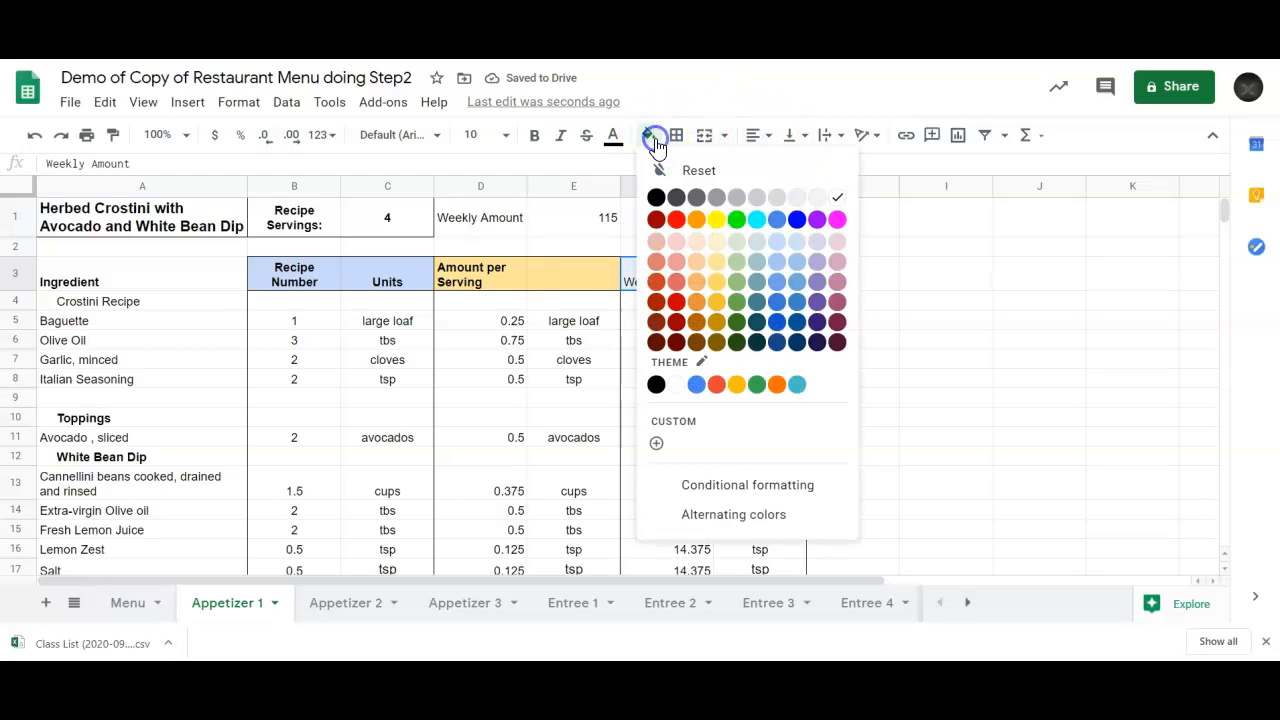
{"action": "left_click", "coordinate": [737, 262]}
{"action": "left_click", "coordinate": [536, 137]}
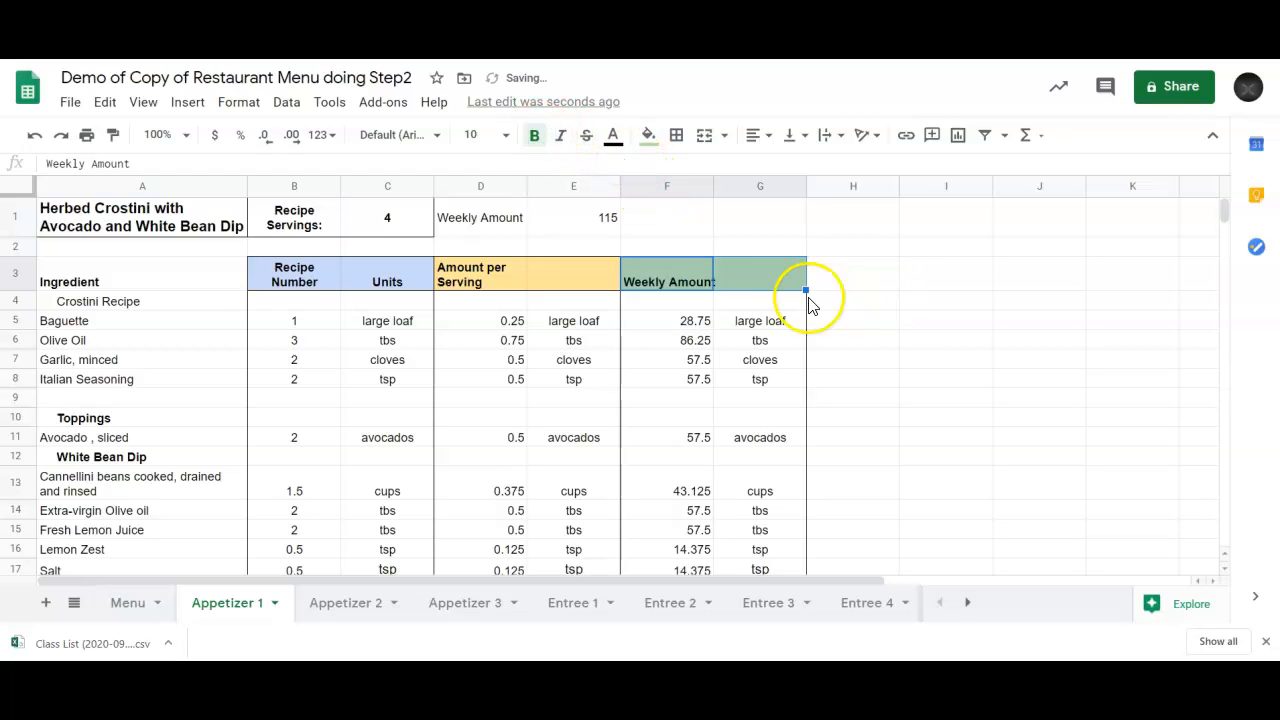
- Add outer borders around the weekly amount heading cells F3:G3
{"action": "left_click", "coordinate": [676, 135]}
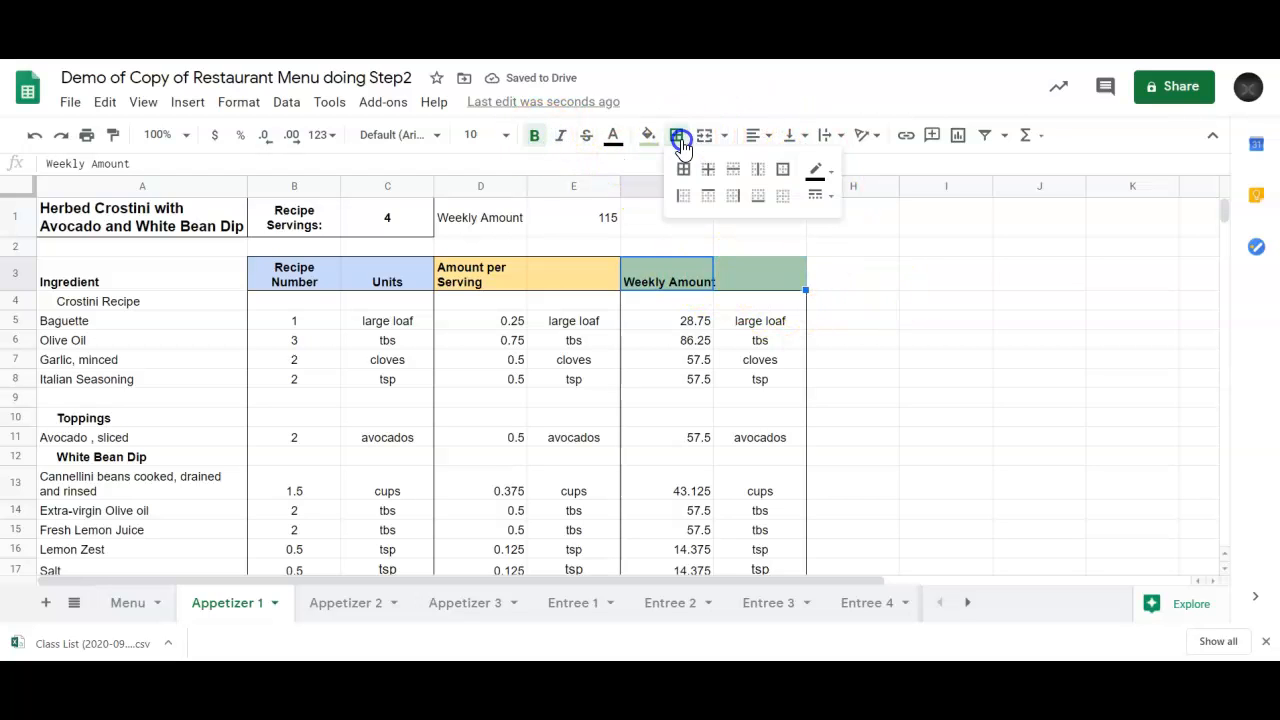
{"action": "left_click", "coordinate": [790, 175]}
{"action": "left_click", "coordinate": [911, 266]}
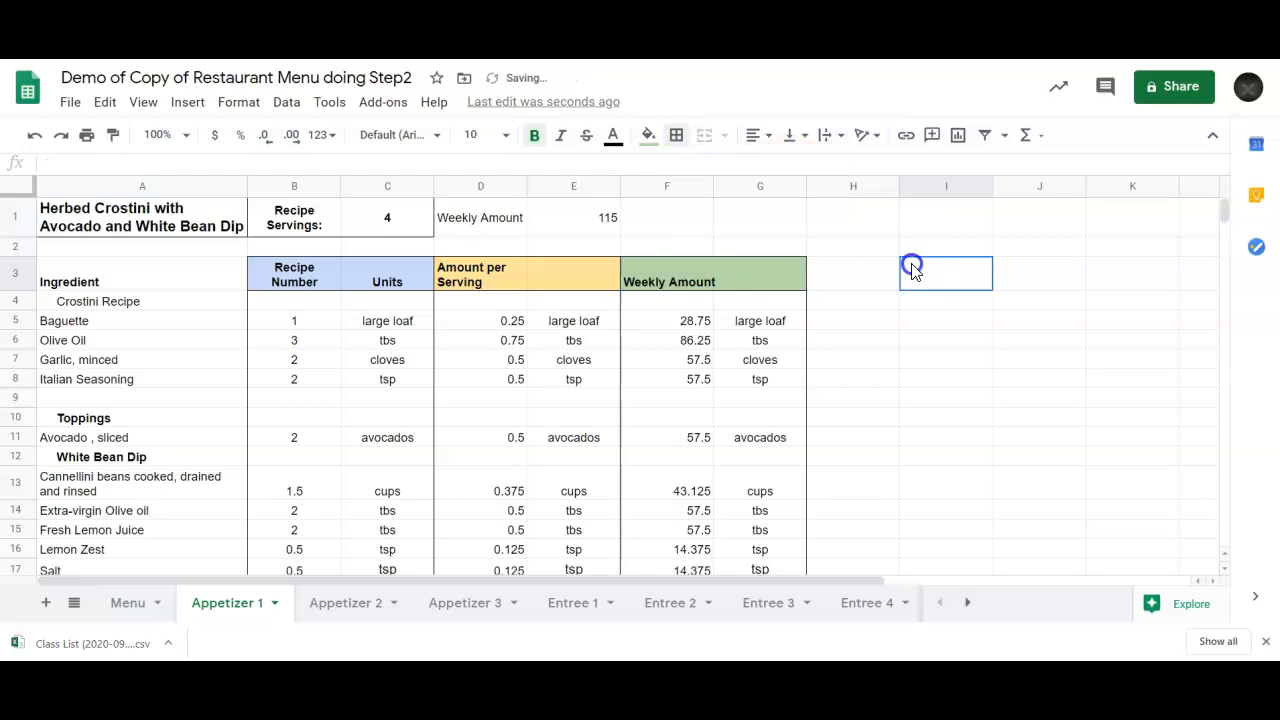
- Add outer borders around the weekly amounts and units in F4:G20
{"action": "scroll", "coordinate": [910, 328], "scroll_direction": "down", "scroll_amount": 3}
{"action": "scroll", "coordinate": [910, 330], "scroll_direction": "up", "scroll_amount": 3}
{"action": "left_click_drag", "start_coordinate": [650, 300], "coordinate": [737, 368]}
{"action": "left_click", "coordinate": [676, 135]}
{"action": "left_click", "coordinate": [778, 168]}
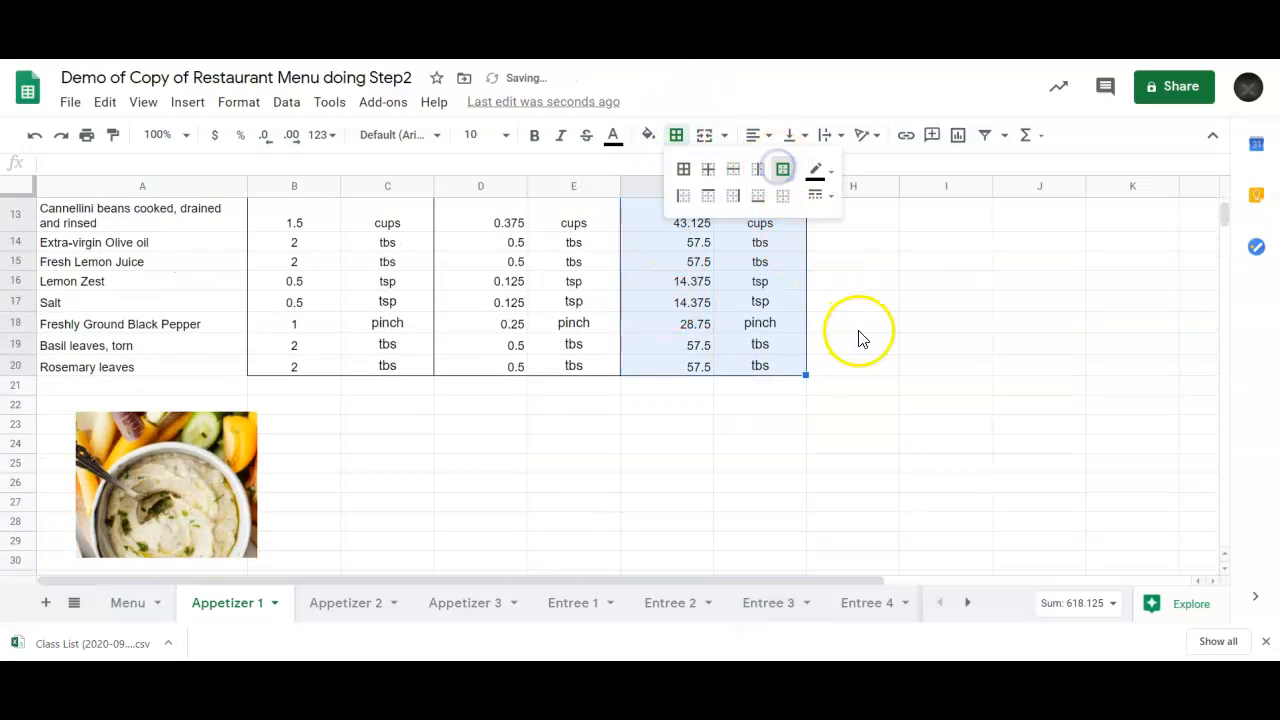
{"action": "left_click", "coordinate": [857, 334]}
{"action": "scroll", "coordinate": [860, 338], "scroll_direction": "up", "scroll_amount": 5}
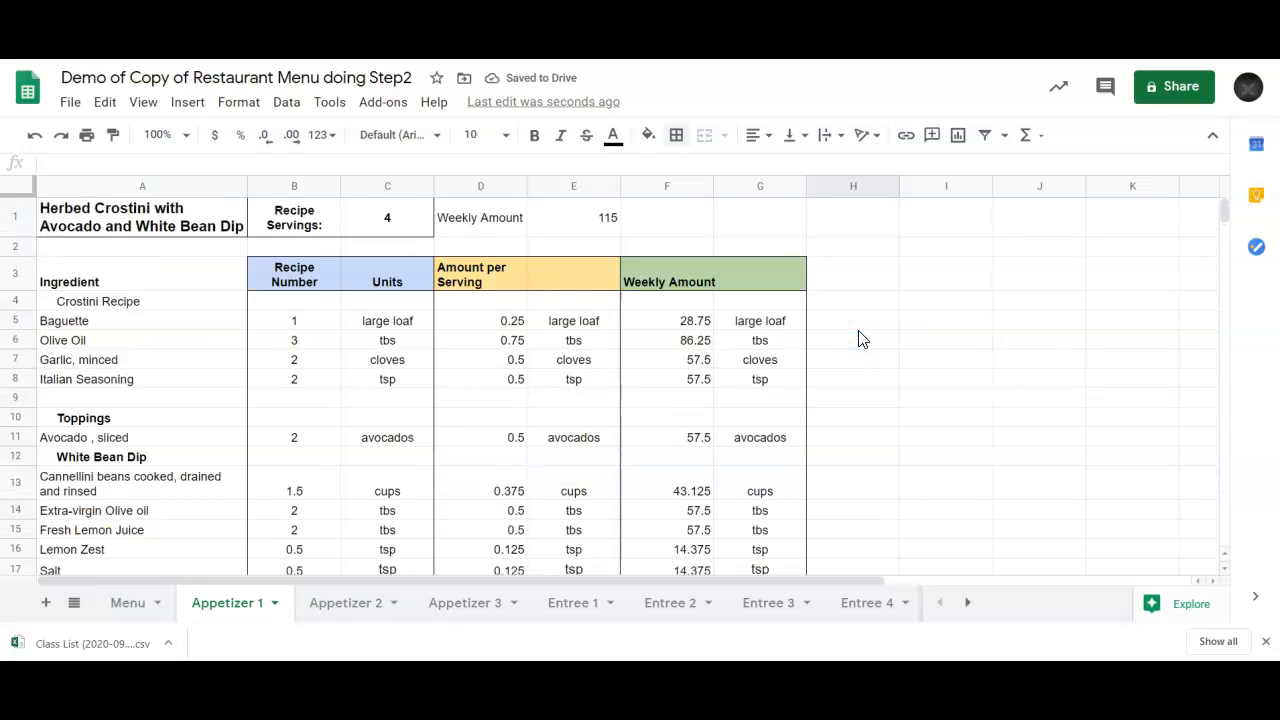
- Add an outer border around the weekly amount label and value in D1:E1
{"action": "left_click_drag", "start_coordinate": [457, 209], "coordinate": [559, 216]}
{"action": "left_click", "coordinate": [676, 134]}
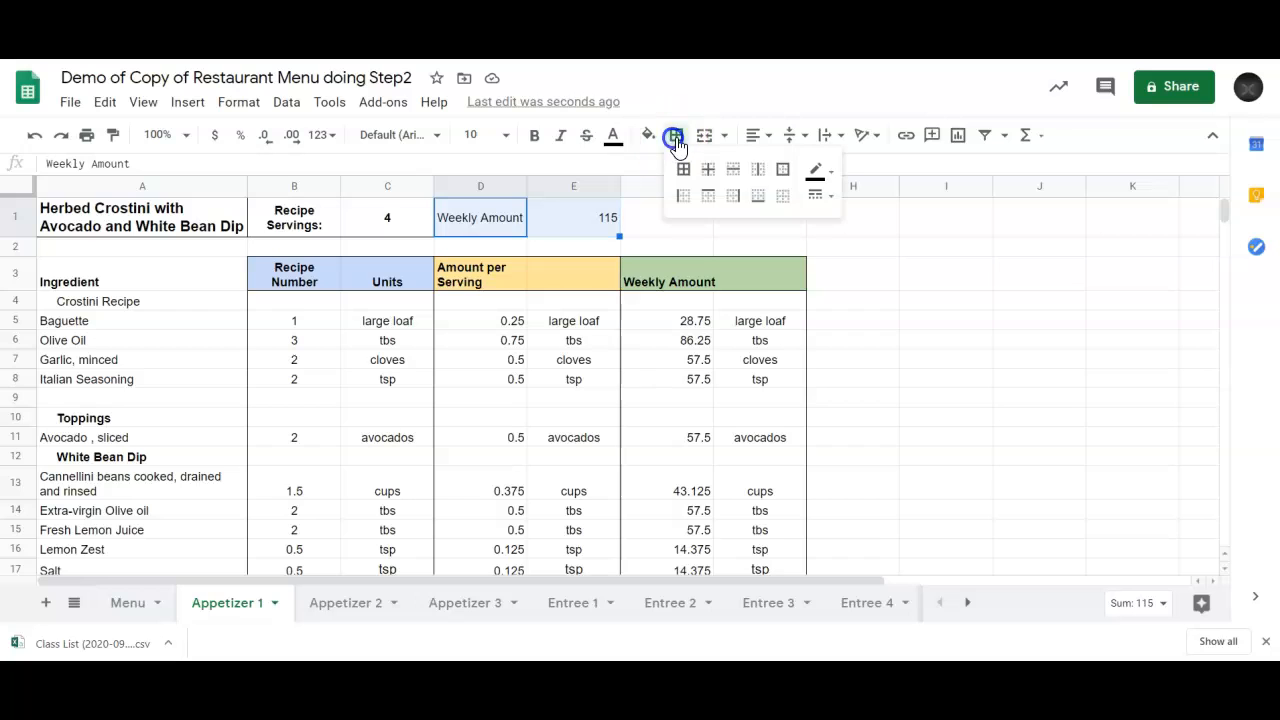
{"action": "left_click", "coordinate": [784, 172]}
{"action": "left_click", "coordinate": [965, 275]}
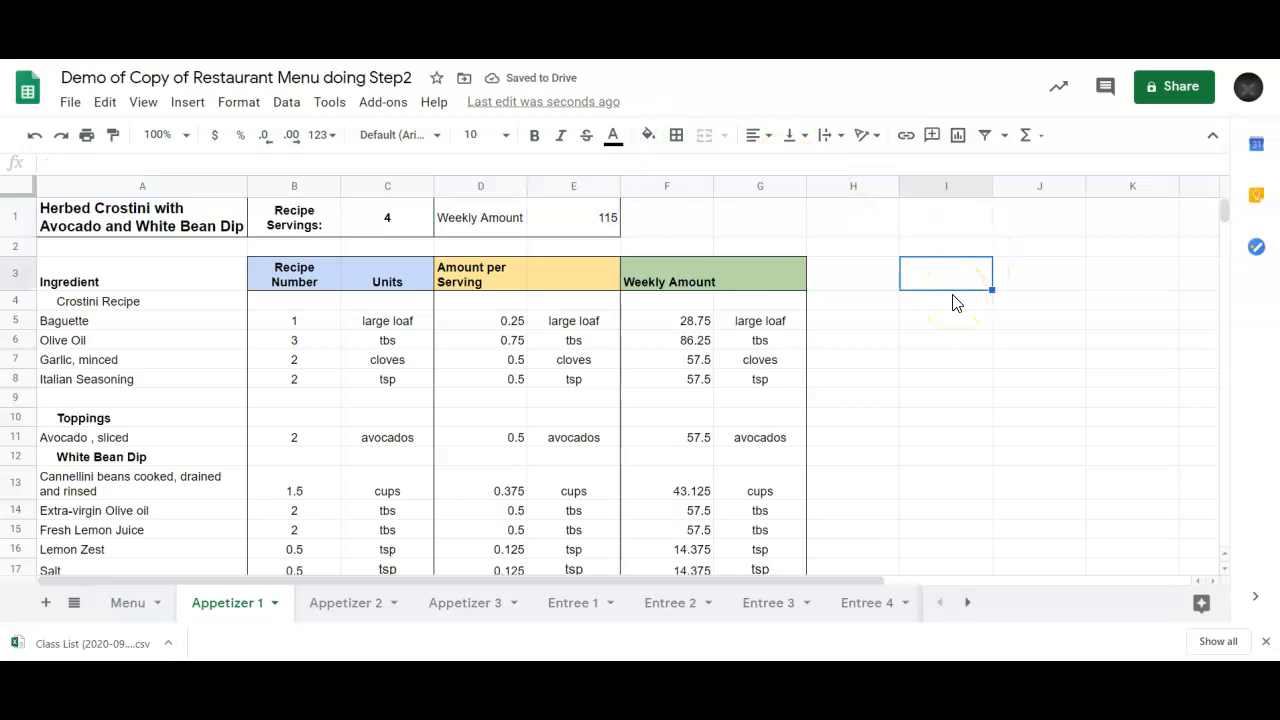
- Review the weekly amount link in E1, its source on the Menu sheet, and the Baguette weekly amount formula in F5
{"action": "scroll", "coordinate": [955, 303], "scroll_direction": "down", "scroll_amount": 1}
{"action": "scroll", "coordinate": [955, 303], "scroll_direction": "up", "scroll_amount": 1}
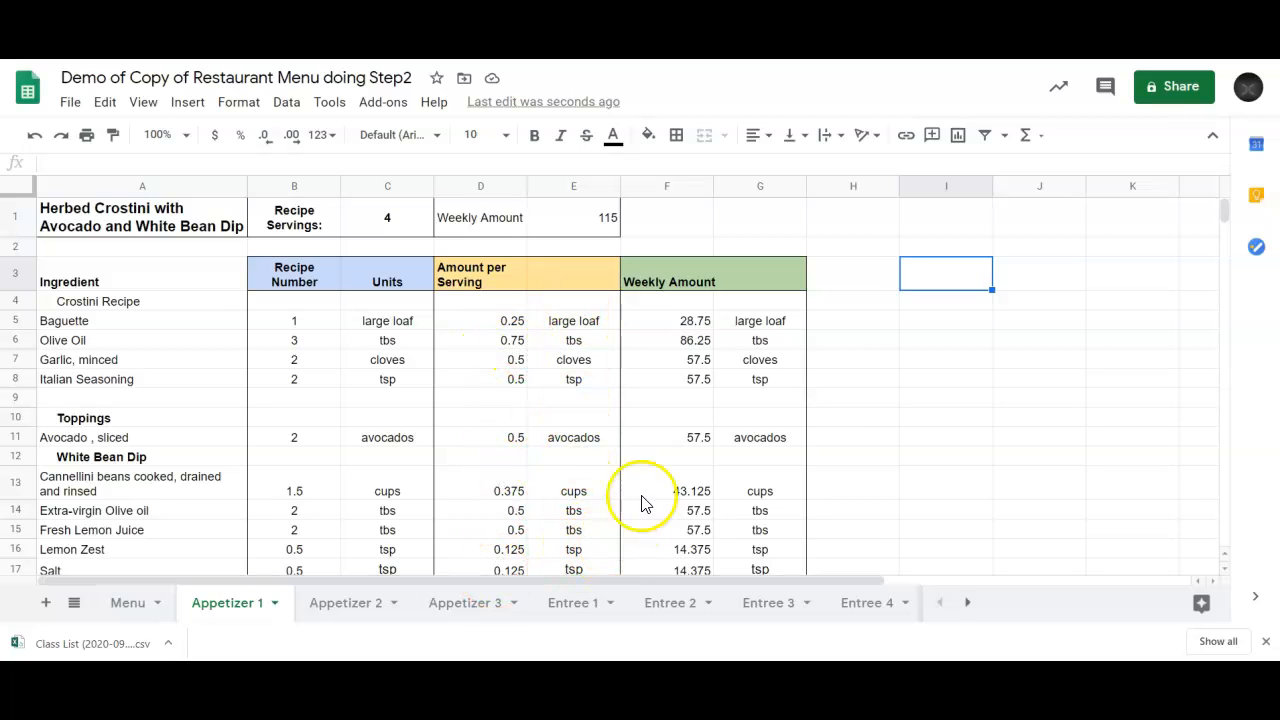
{"action": "left_click", "coordinate": [582, 230]}
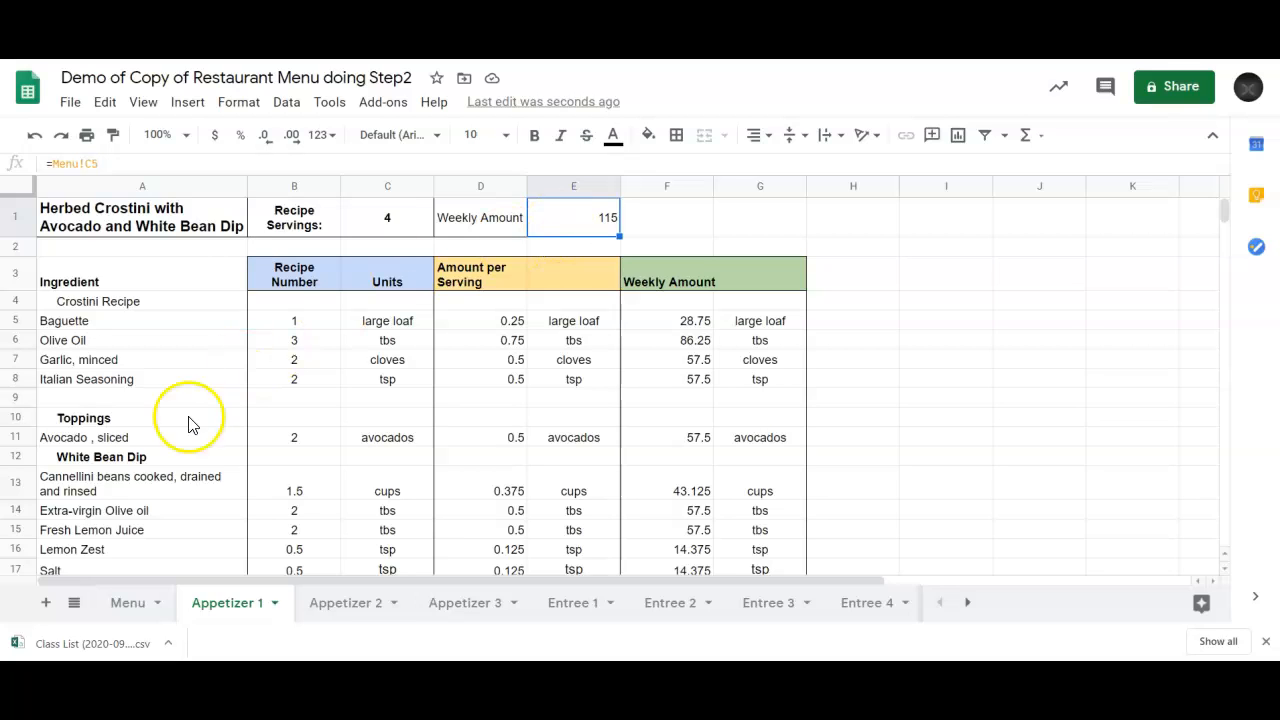
{"action": "left_click", "coordinate": [124, 605]}
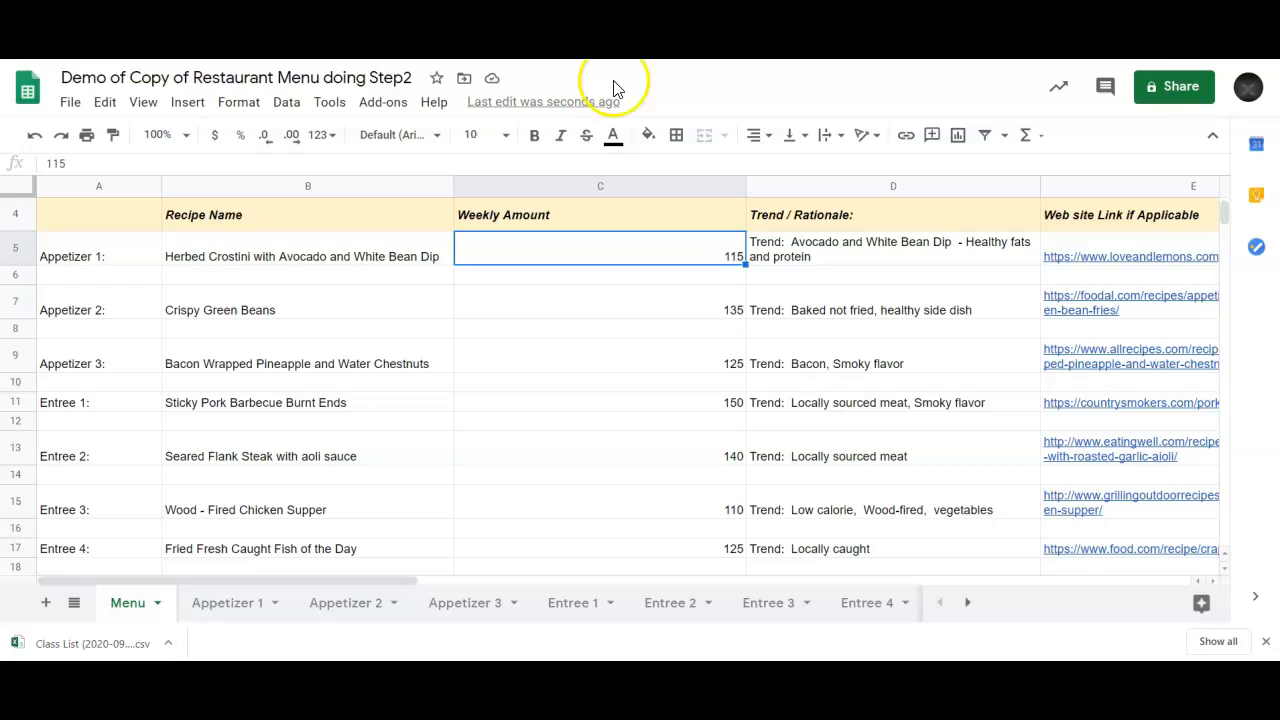
{"action": "left_click", "coordinate": [233, 602]}
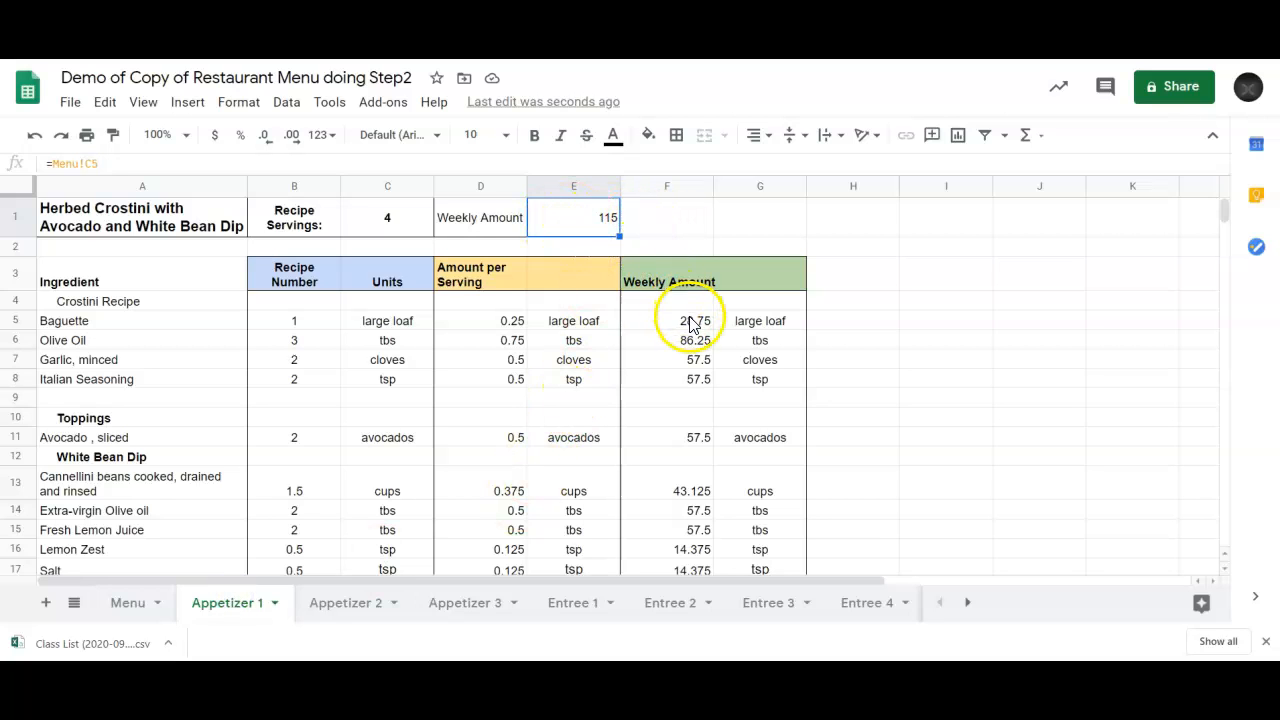
{"action": "scroll", "coordinate": [878, 408], "scroll_direction": "down", "scroll_amount": 1}
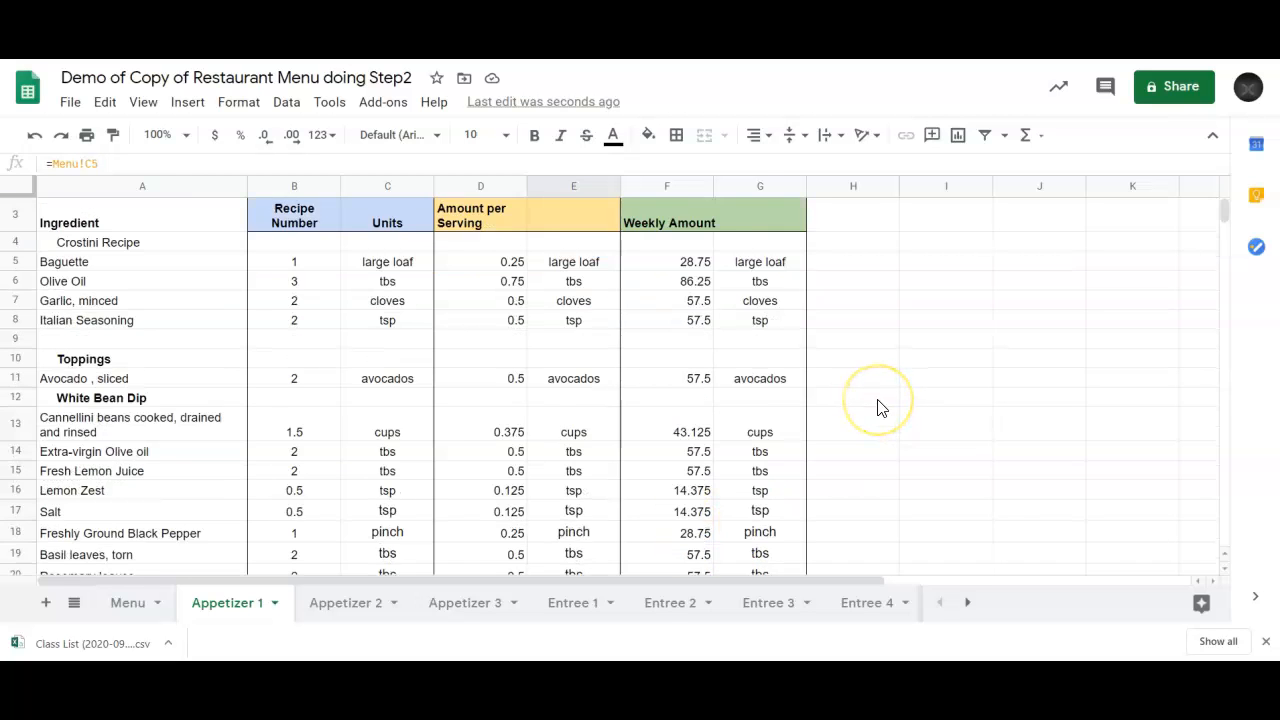
{"action": "scroll", "coordinate": [878, 408], "scroll_direction": "down", "scroll_amount": 1}
{"action": "scroll", "coordinate": [878, 408], "scroll_direction": "up", "scroll_amount": 2}
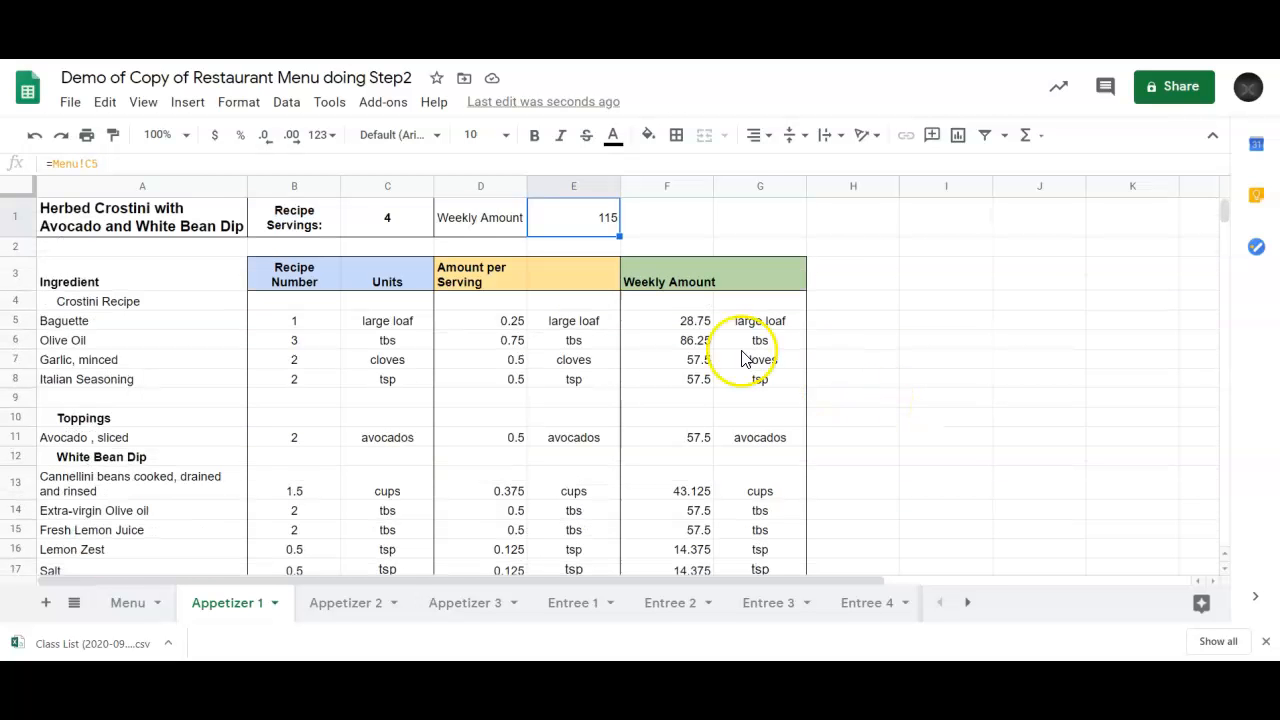
{"action": "left_click", "coordinate": [676, 322]}
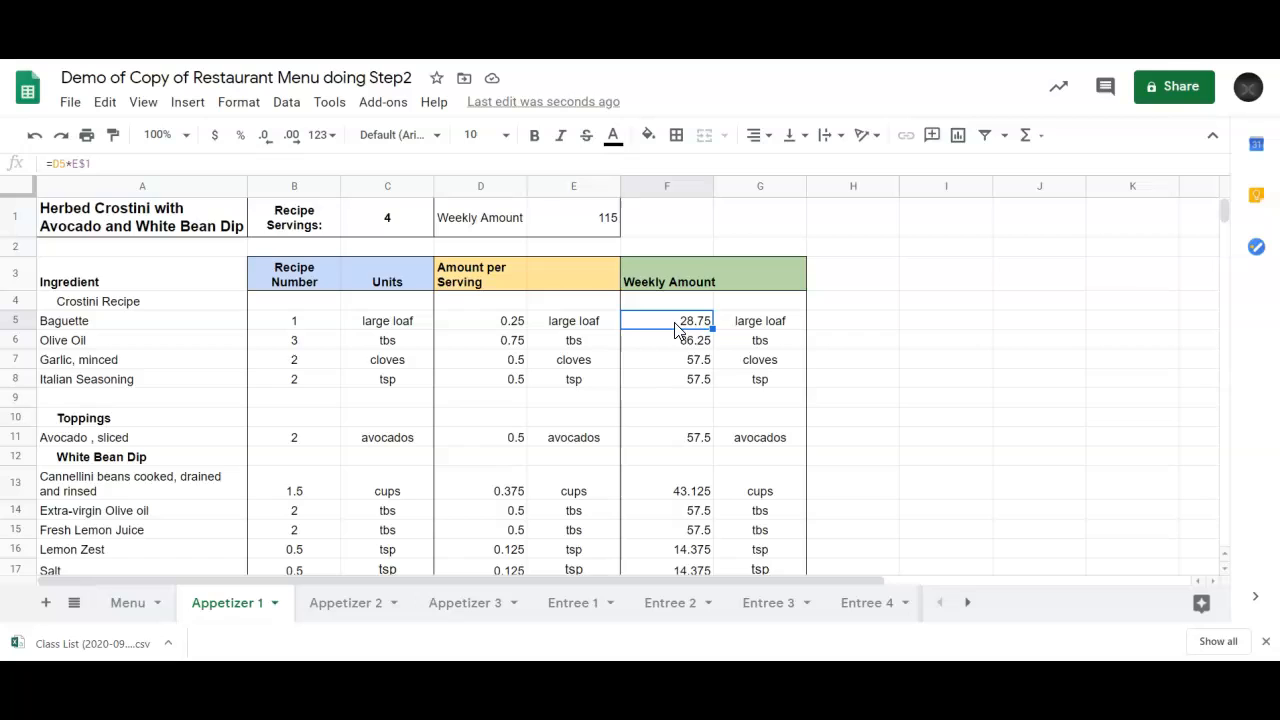
{"action": "left_click", "coordinate": [495, 328]}
{"action": "left_click", "coordinate": [675, 321]}
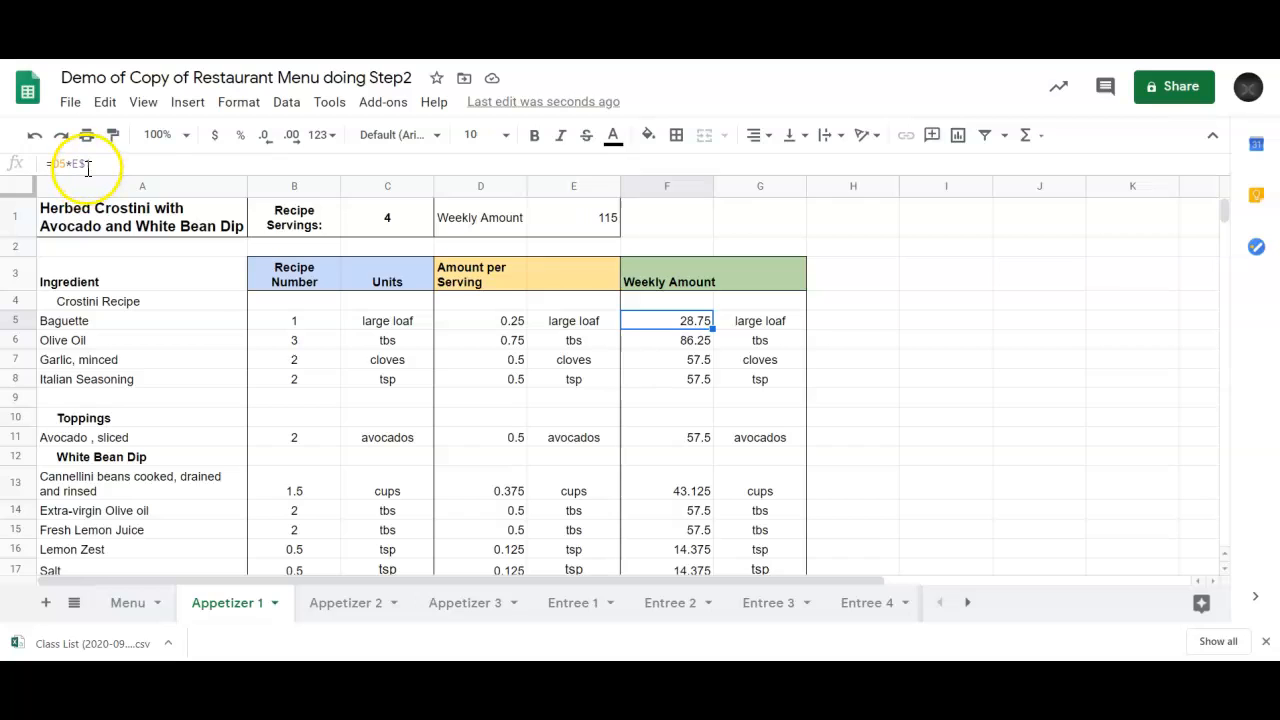
{"action": "left_click", "coordinate": [920, 379]}
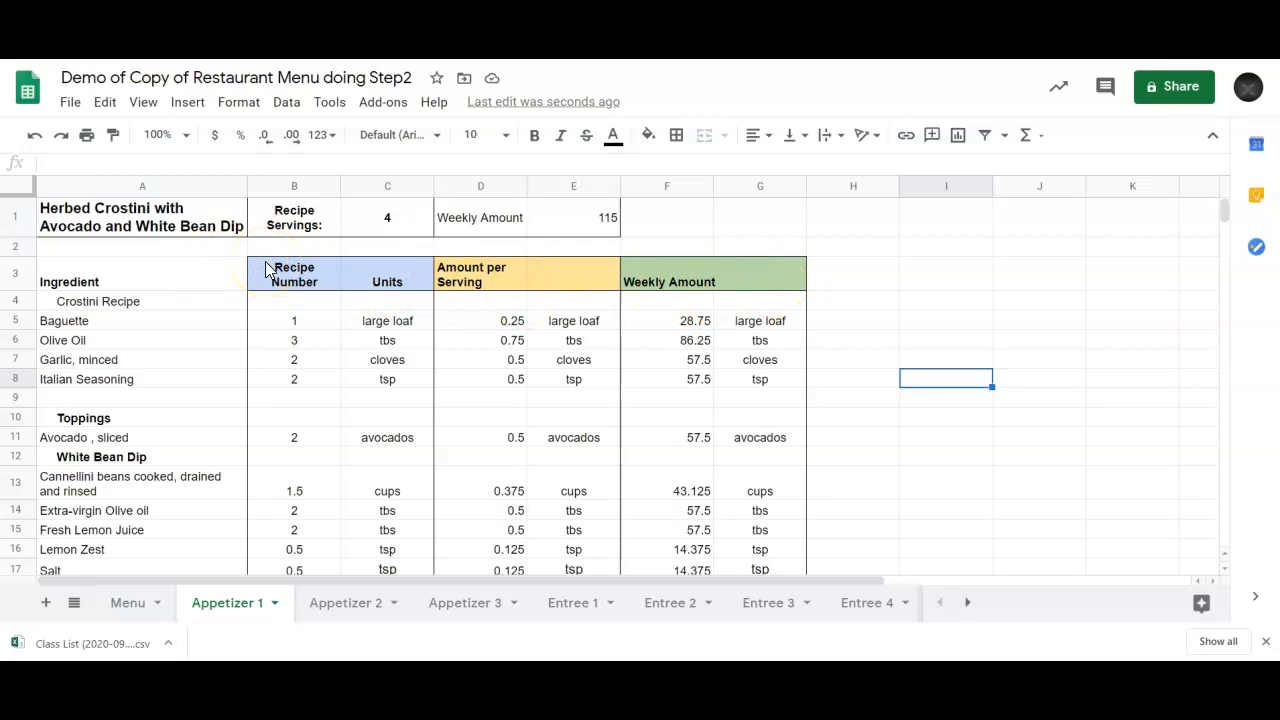
- Copy the formatted heading cells B3:G3 from Appetizer 1 and paste them at B3 on the Appetizer 2 sheet
{"action": "mouse_move", "coordinate": [263, 262]}
{"action": "left_mouse_down"}
{"action": "mouse_move", "coordinate": [408, 280]}
{"action": "mouse_move", "coordinate": [726, 263]}
{"action": "left_mouse_up"}
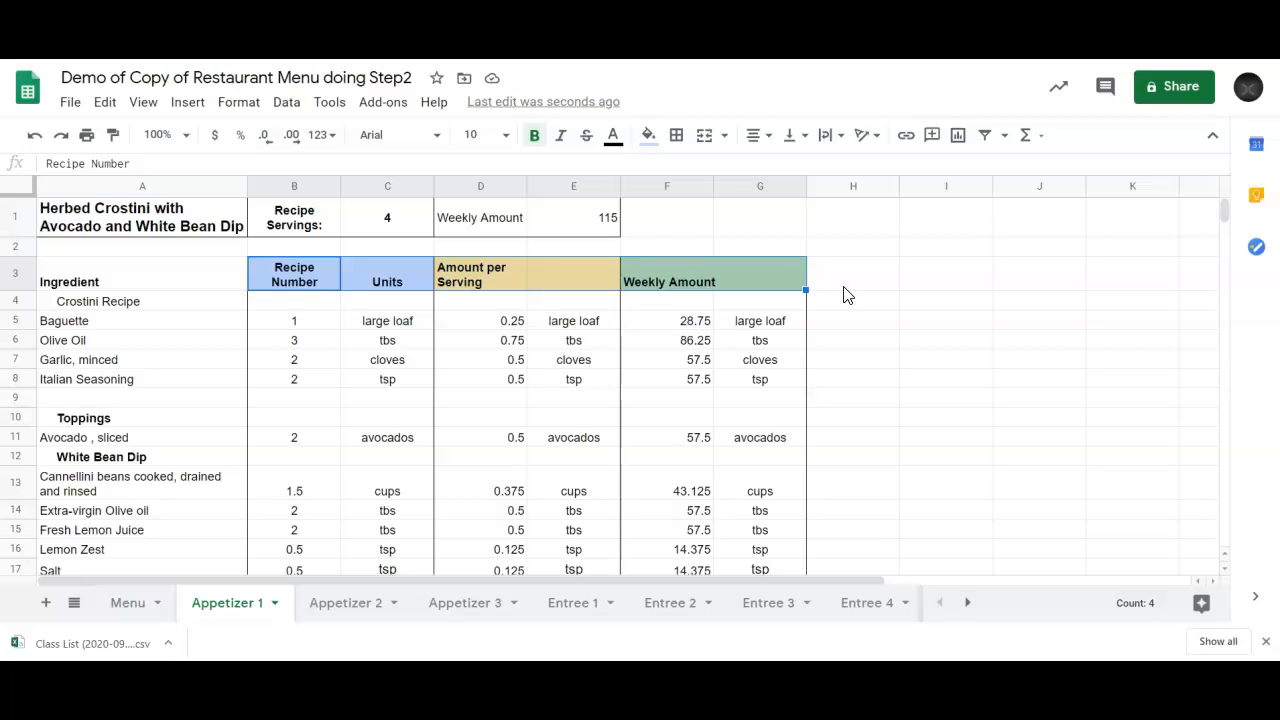
{"action": "key", "text": "ctrl+c"}
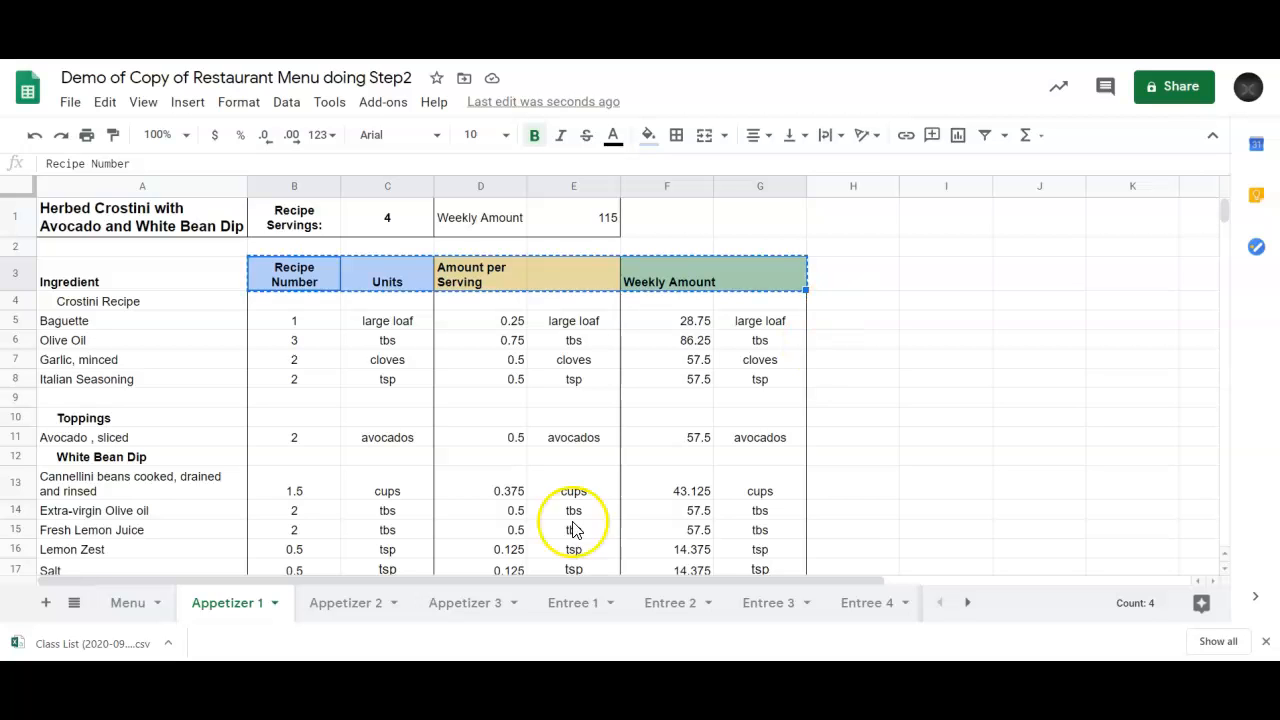
{"action": "left_click", "coordinate": [325, 603]}
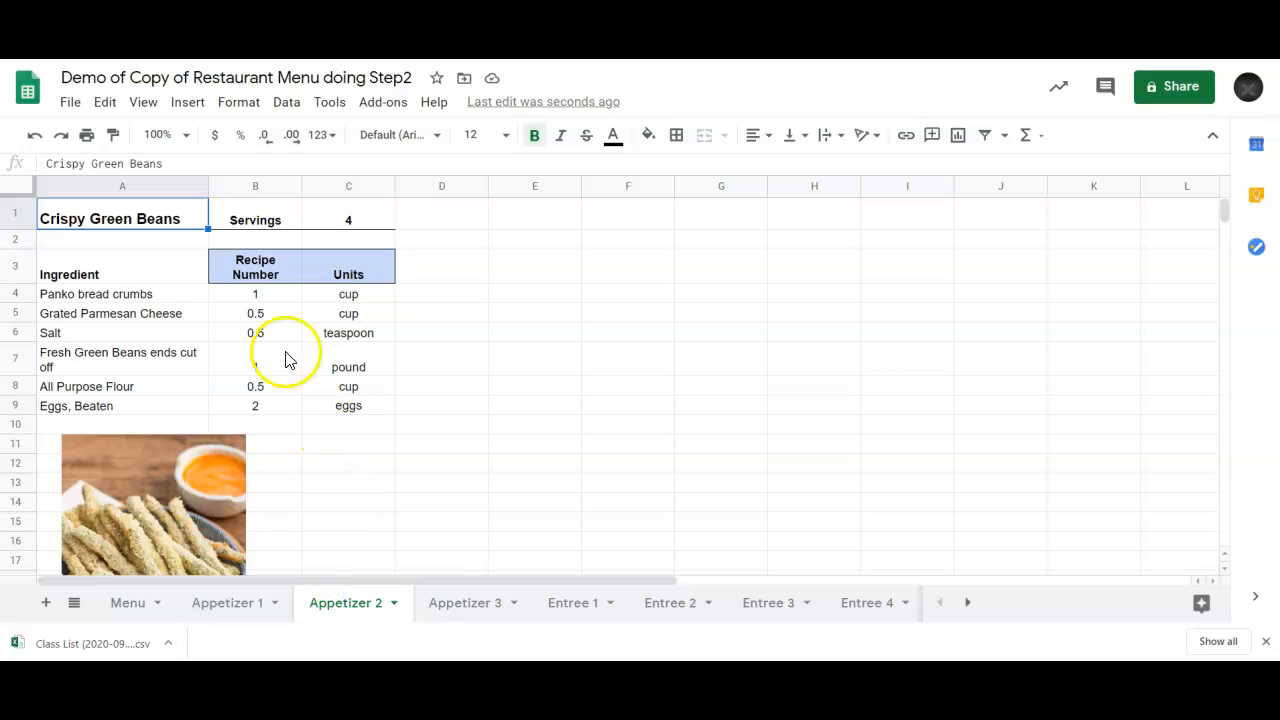
{"action": "left_click", "coordinate": [252, 266]}
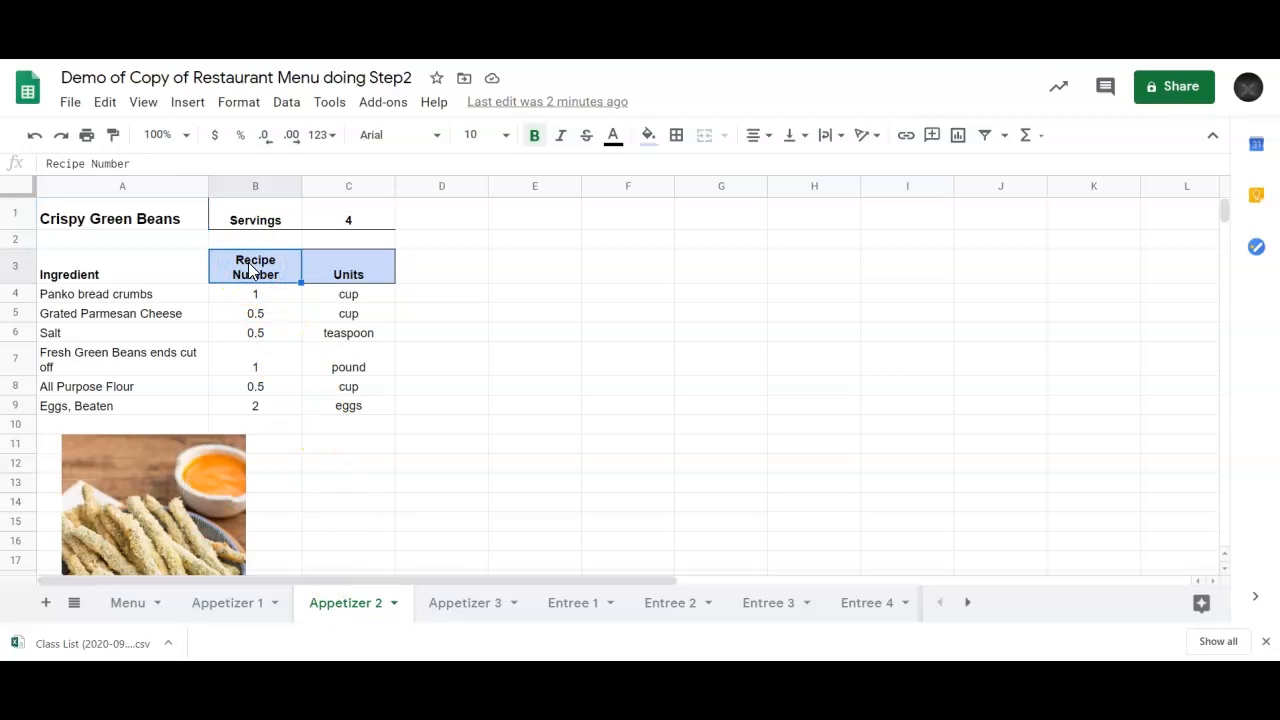
{"action": "key", "text": "ctrl+v"}
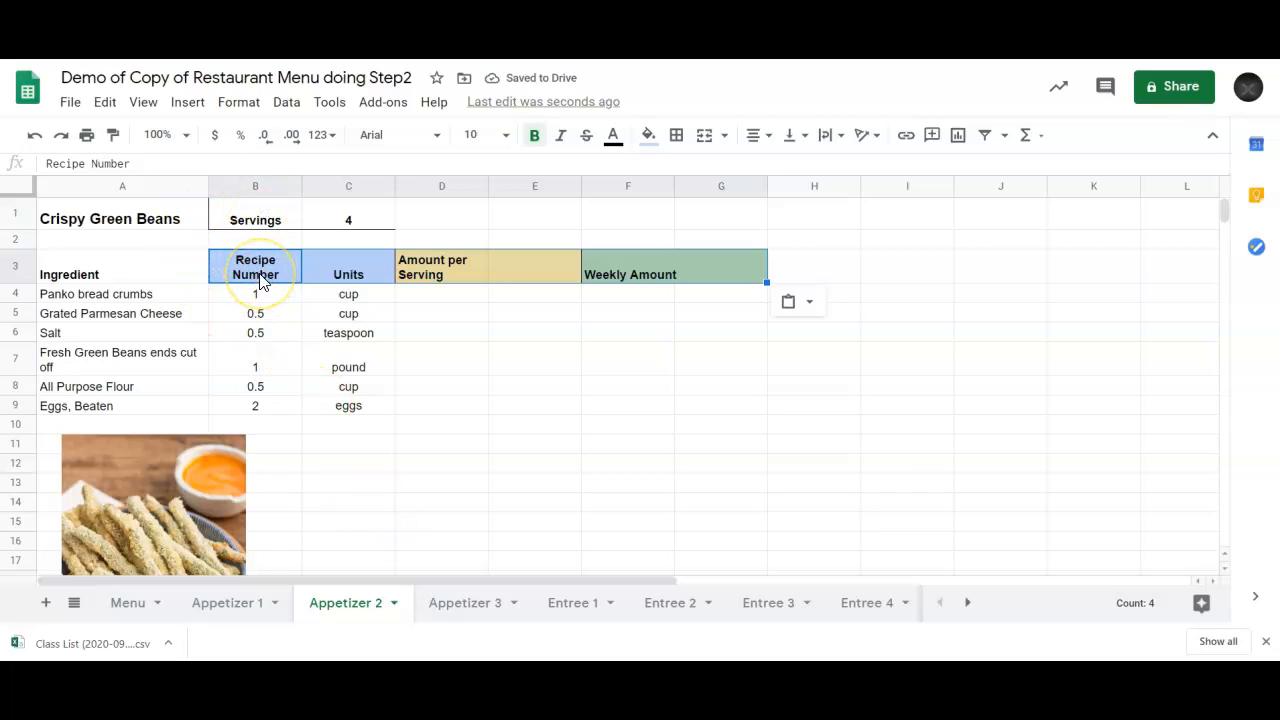
- Paste the copied heading cells at B3 on the Appetizer 3 sheet, replacing its Number and Units headings
{"action": "left_click", "coordinate": [462, 608]}
{"action": "left_click", "coordinate": [267, 272]}
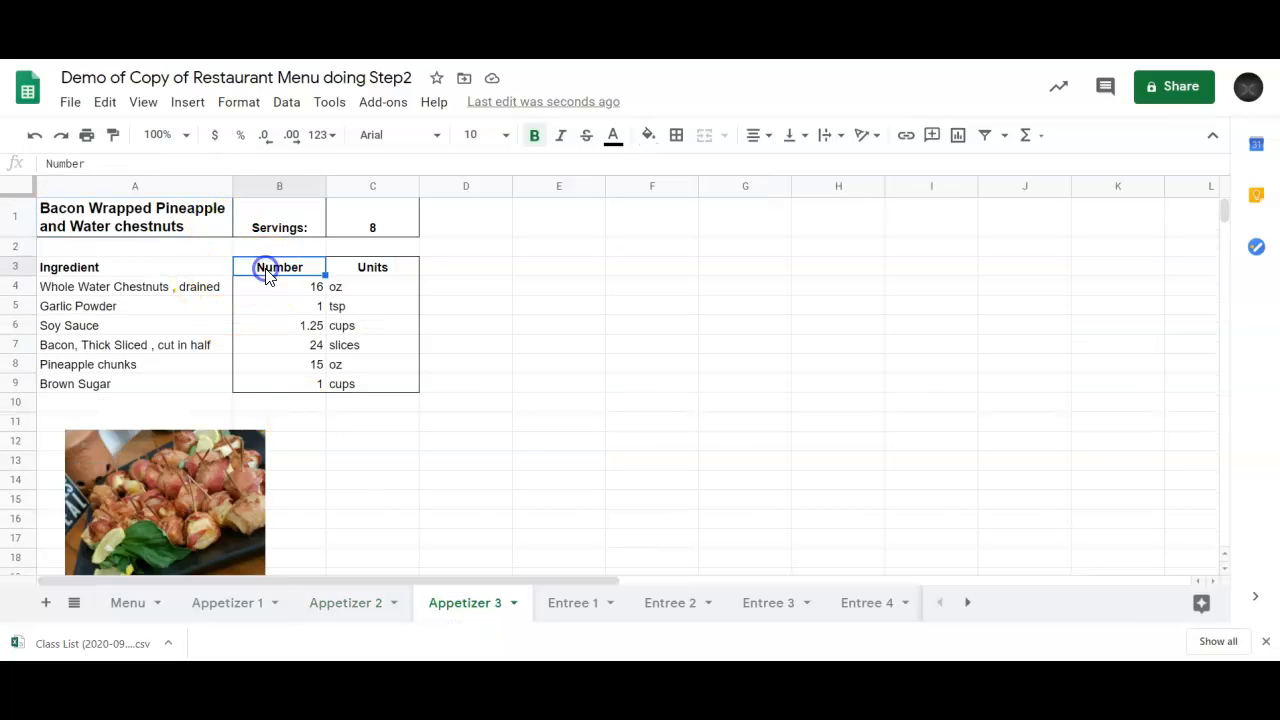
{"action": "key", "text": "ctrl+v"}
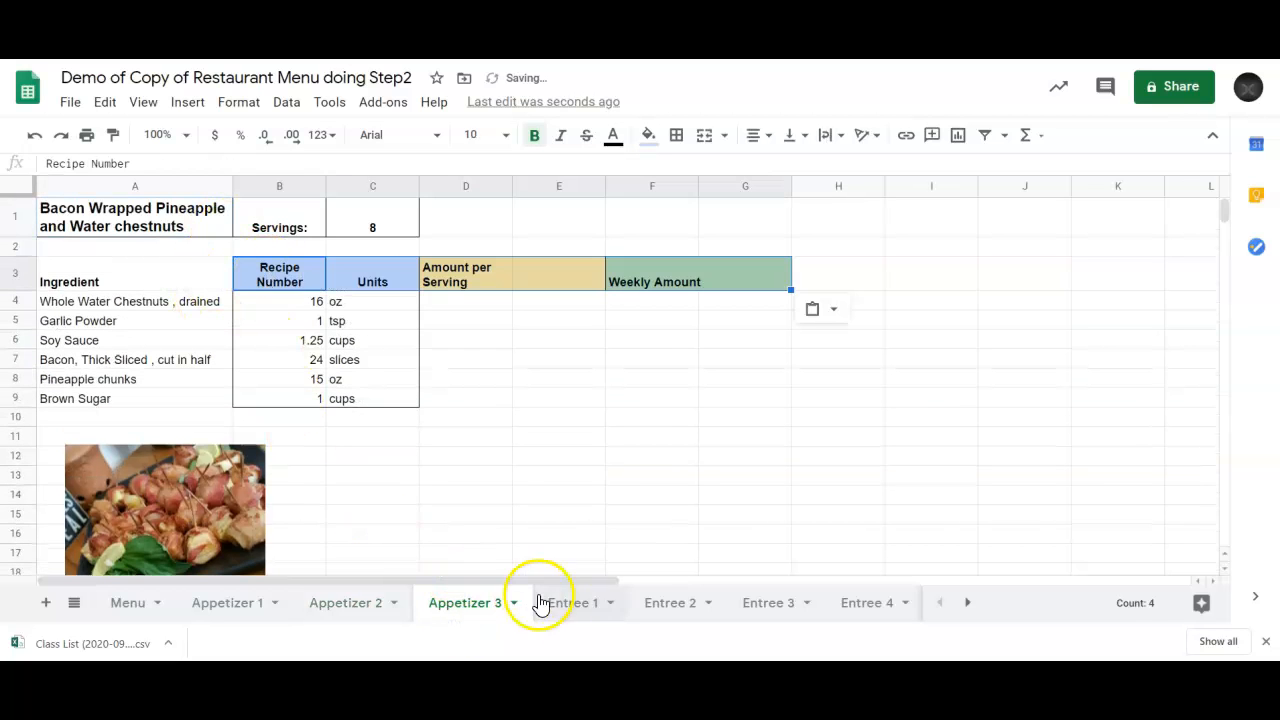
- Paste the copied heading cells at B3 on both the Entree 1 and Entree 2 sheets
{"action": "left_click", "coordinate": [583, 618]}
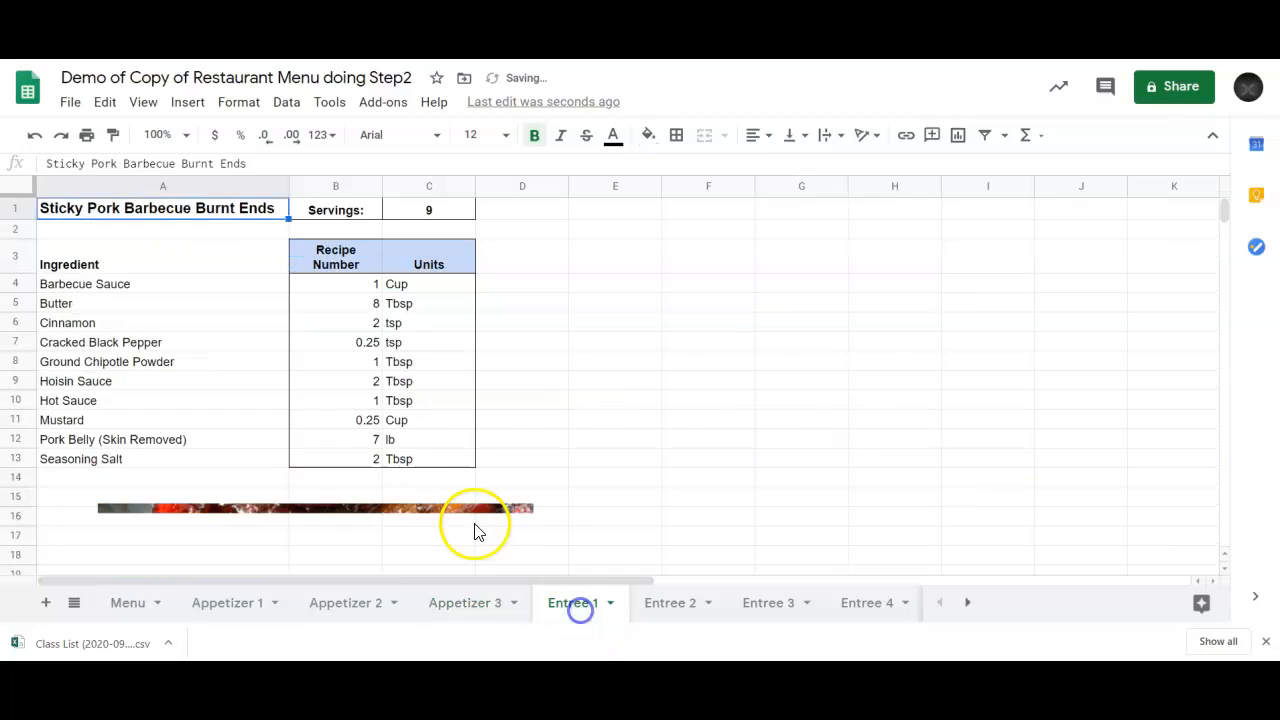
{"action": "left_click", "coordinate": [339, 268]}
{"action": "key", "text": "ctrl+v"}
{"action": "left_click", "coordinate": [678, 617]}
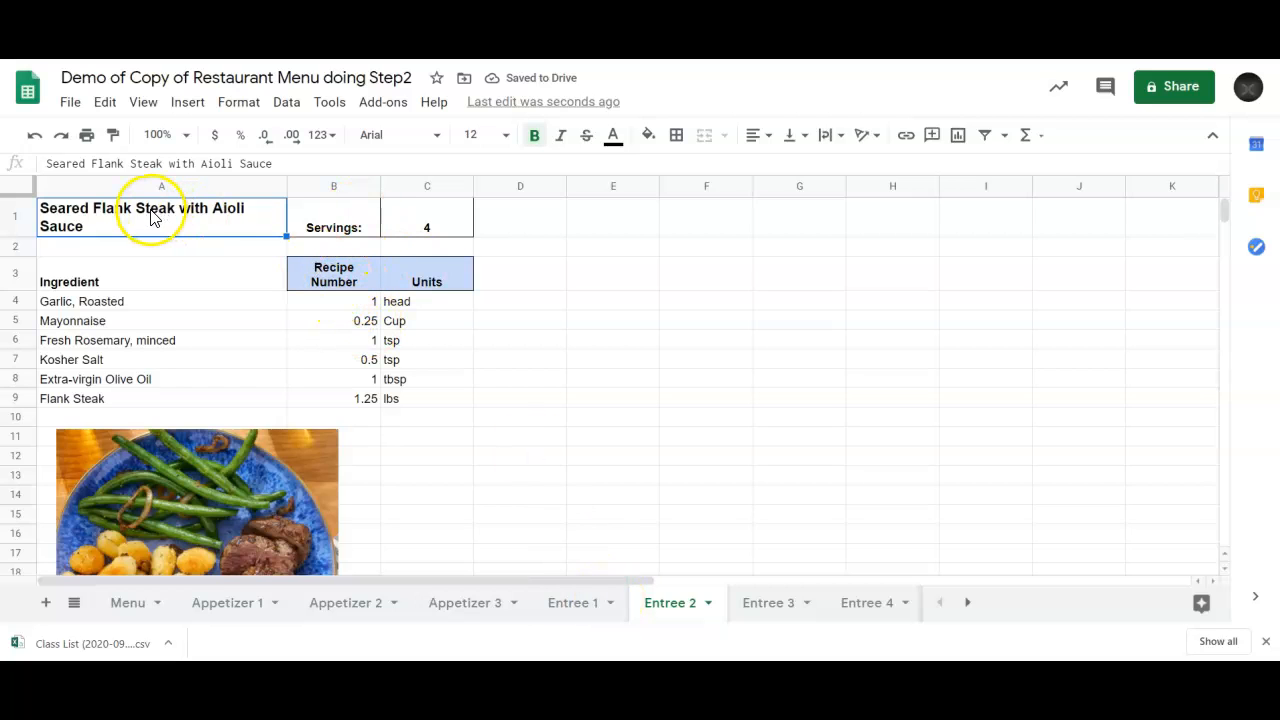
{"action": "left_click", "coordinate": [316, 268]}
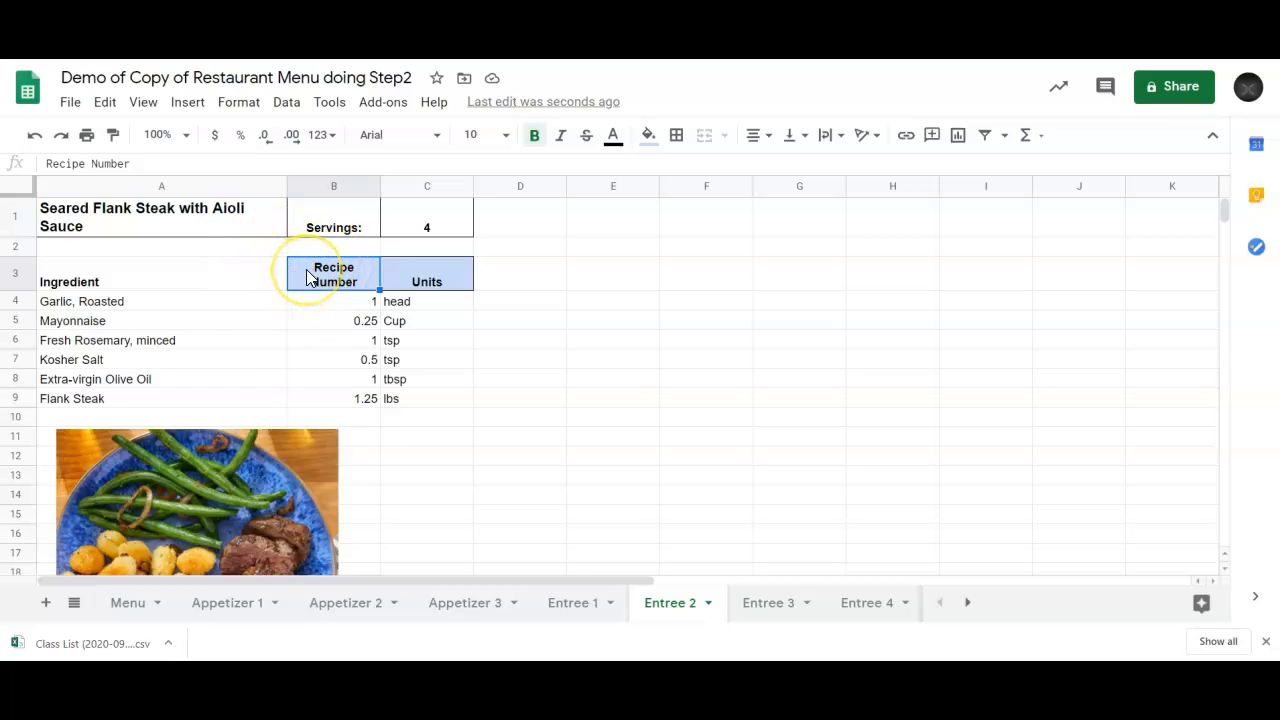
{"action": "key", "text": "ctrl+v"}
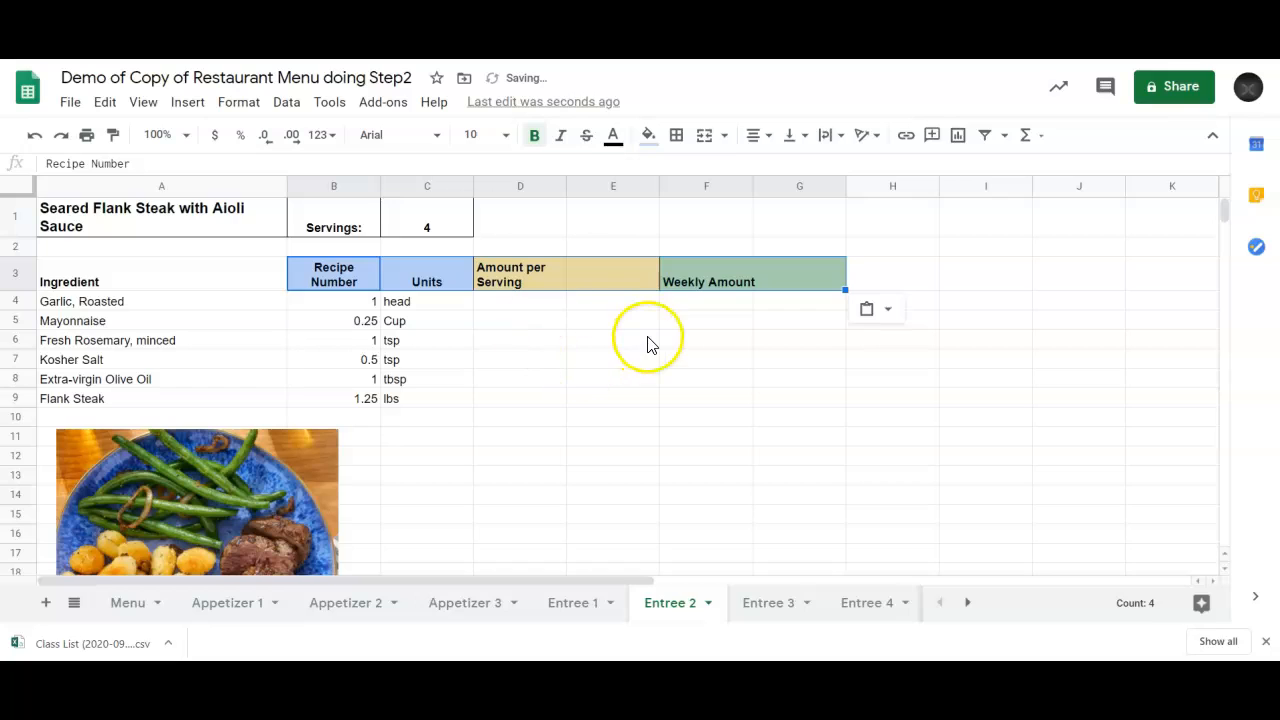